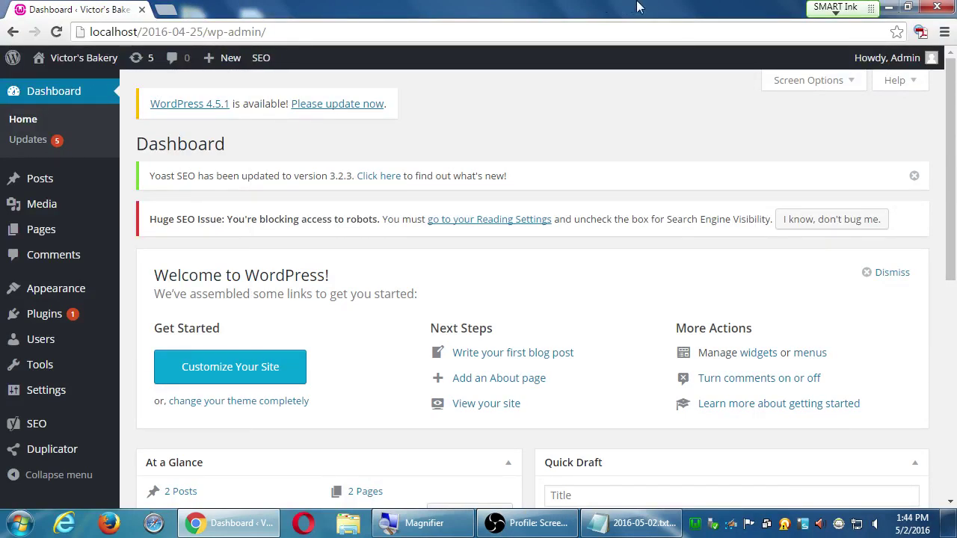
Open the live Victor's Bakery site from the dashboard and examine its homepage posts and sidebar down to the footer.
{"action": "left_click", "coordinate": [64, 59]}
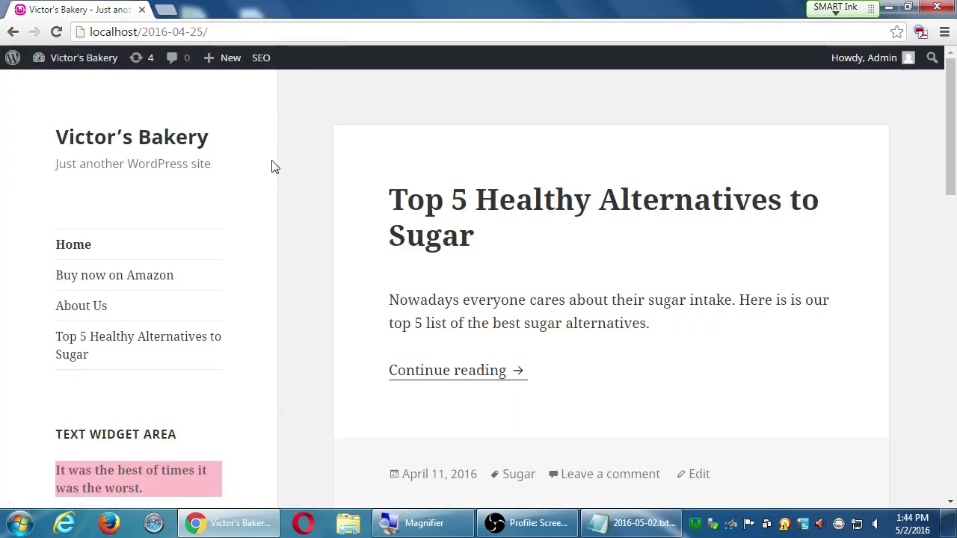
{"action": "scroll", "coordinate": [273, 167], "scroll_direction": "down", "scroll_amount": 9}
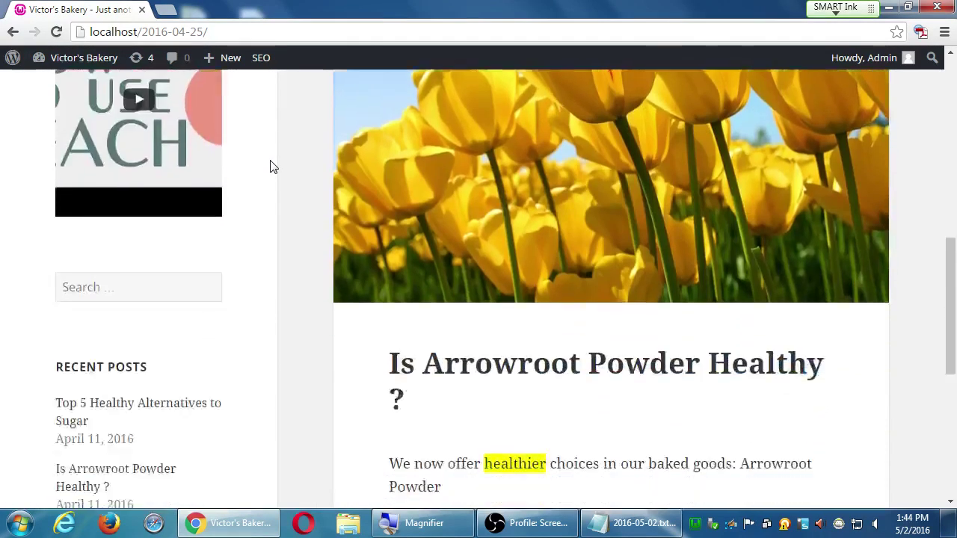
{"action": "scroll", "coordinate": [272, 164], "scroll_direction": "down", "scroll_amount": 3}
{"action": "scroll", "coordinate": [271, 165], "scroll_direction": "up", "scroll_amount": 12}
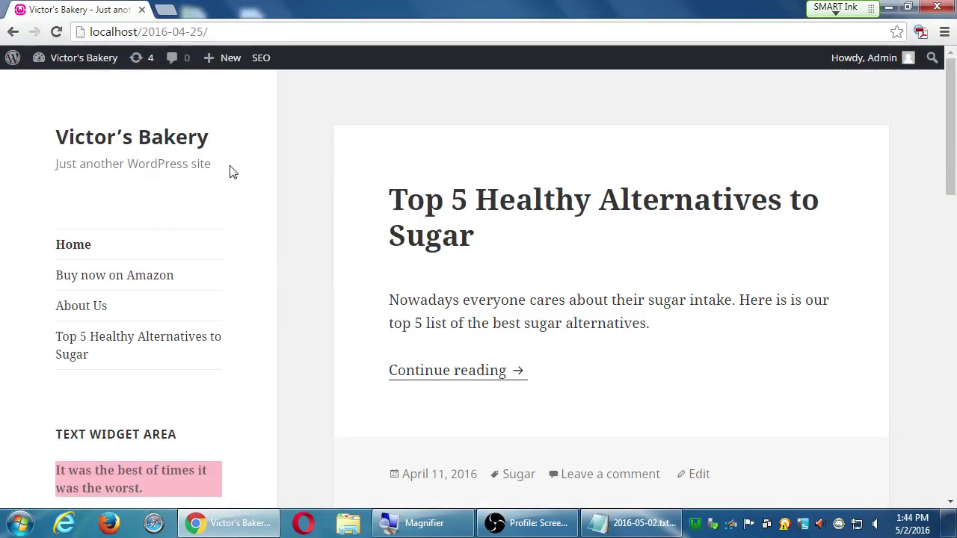
{"action": "scroll", "coordinate": [232, 172], "scroll_direction": "down", "scroll_amount": 5}
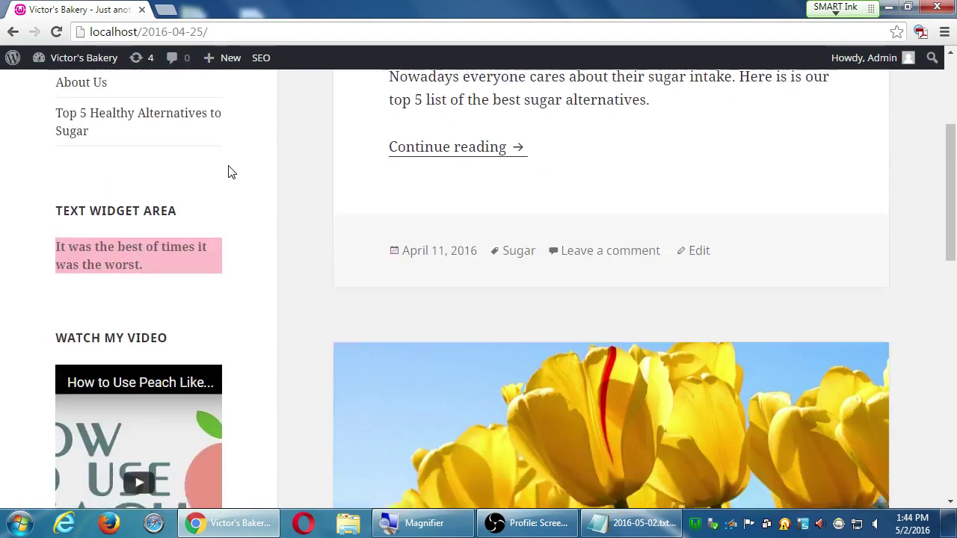
{"action": "scroll", "coordinate": [232, 172], "scroll_direction": "down", "scroll_amount": 4}
{"action": "scroll", "coordinate": [232, 172], "scroll_direction": "up", "scroll_amount": 5}
{"action": "scroll", "coordinate": [230, 172], "scroll_direction": "up", "scroll_amount": 4}
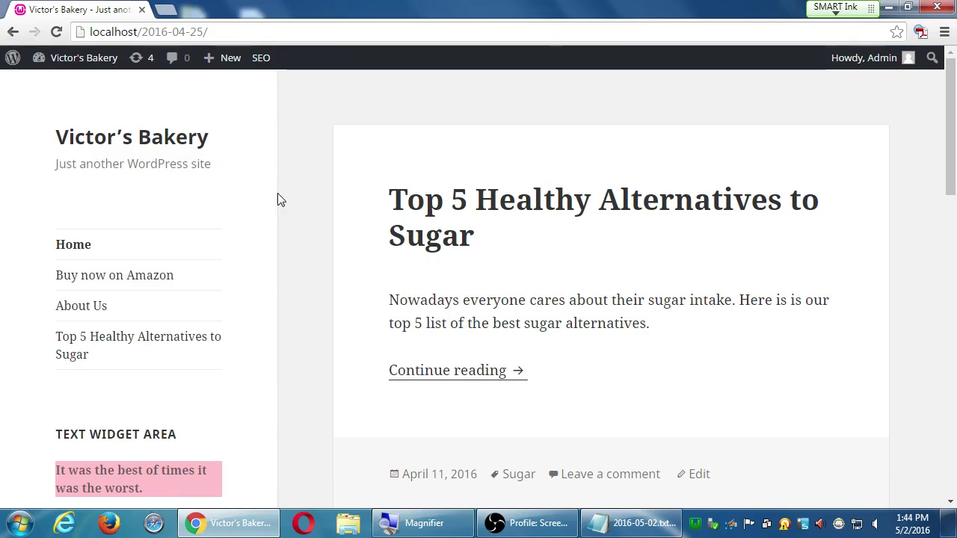
{"action": "scroll", "coordinate": [274, 220], "scroll_direction": "down", "scroll_amount": 6}
{"action": "scroll", "coordinate": [274, 221], "scroll_direction": "down", "scroll_amount": 6}
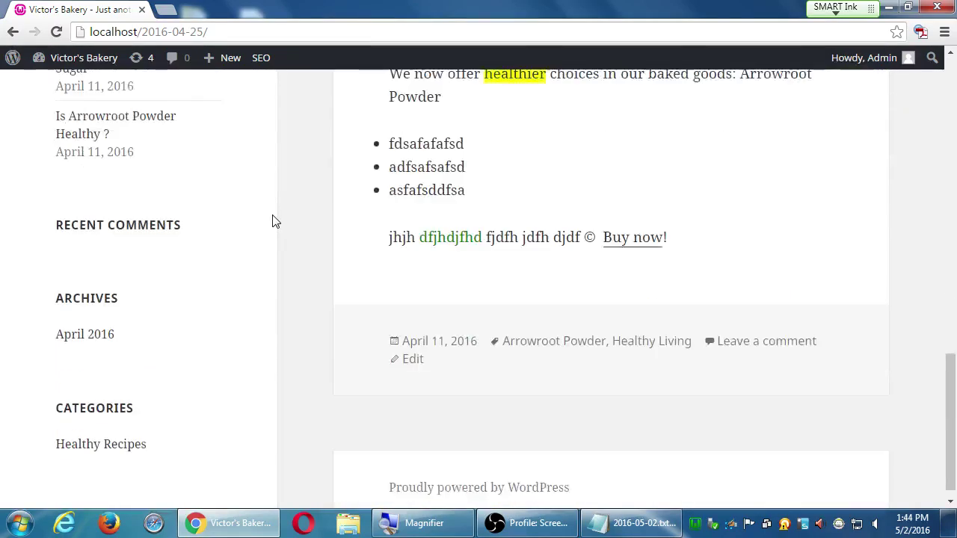
{"action": "scroll", "coordinate": [274, 221], "scroll_direction": "up", "scroll_amount": 5}
{"action": "scroll", "coordinate": [274, 221], "scroll_direction": "up", "scroll_amount": 10}
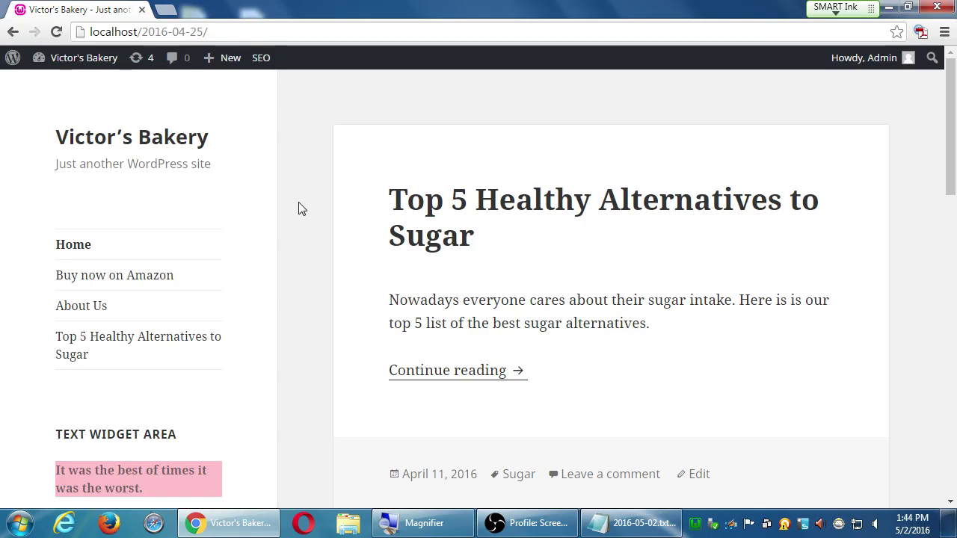
Open a new browser tab.
{"action": "key", "text": "ctrl+t"}
{"action": "type", "text": "vmc"}
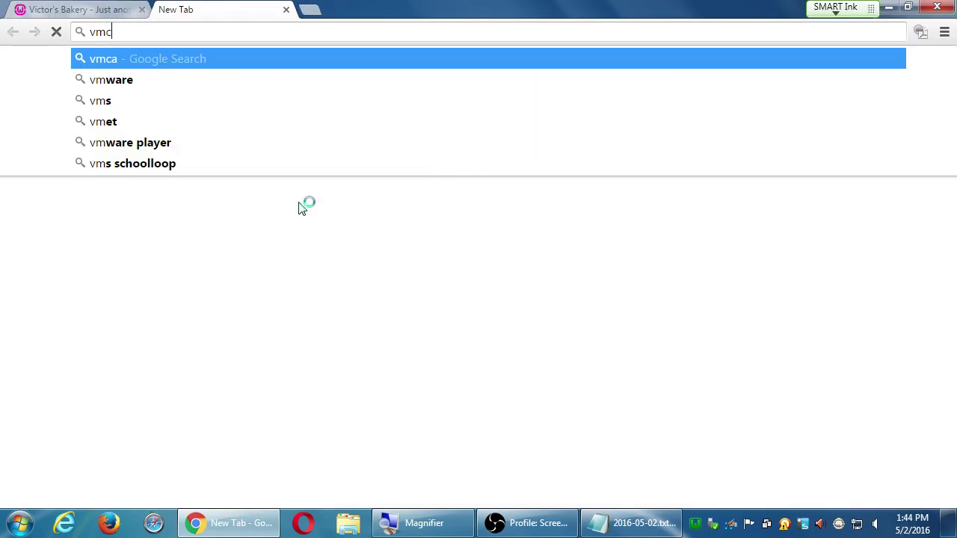
{"action": "type", "text": "ampos.com/blog"}
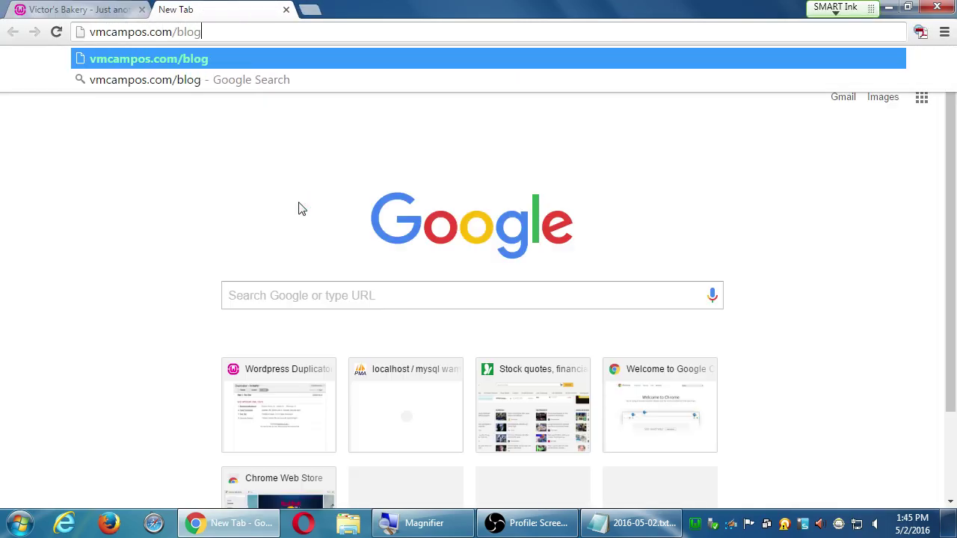
{"action": "key", "text": "BackSpace"}
{"action": "key", "text": "BackSpace"}
{"action": "key", "text": "BackSpace"}
{"action": "key", "text": "ctrl+a"}
{"action": "type", "text": "p"}
{"action": "key", "text": "BackSpace"}
{"action": "type", "text": "vic"}
{"action": "key", "text": "BackSpace"}
{"action": "key", "text": "BackSpace"}
{"action": "type", "text": "m"}
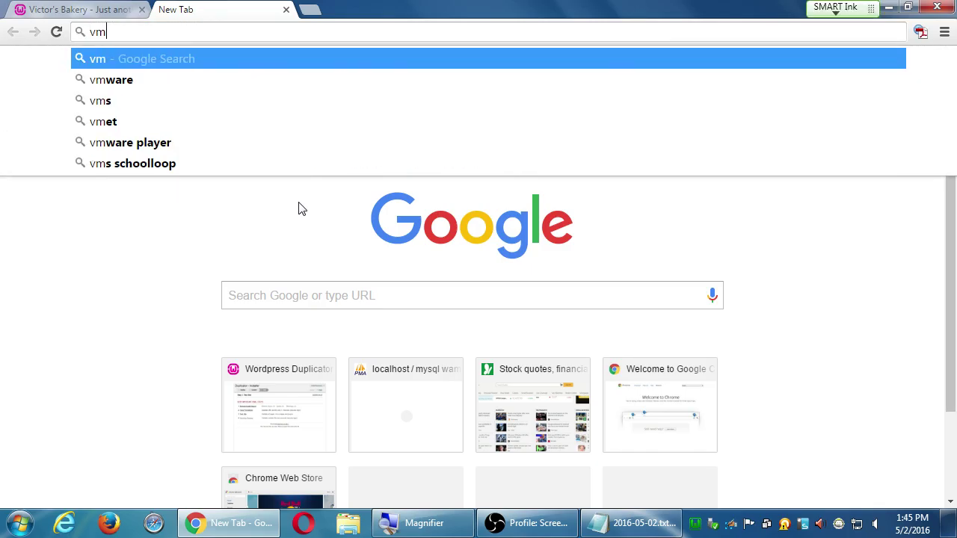
{"action": "type", "text": "cink.net/blog"}
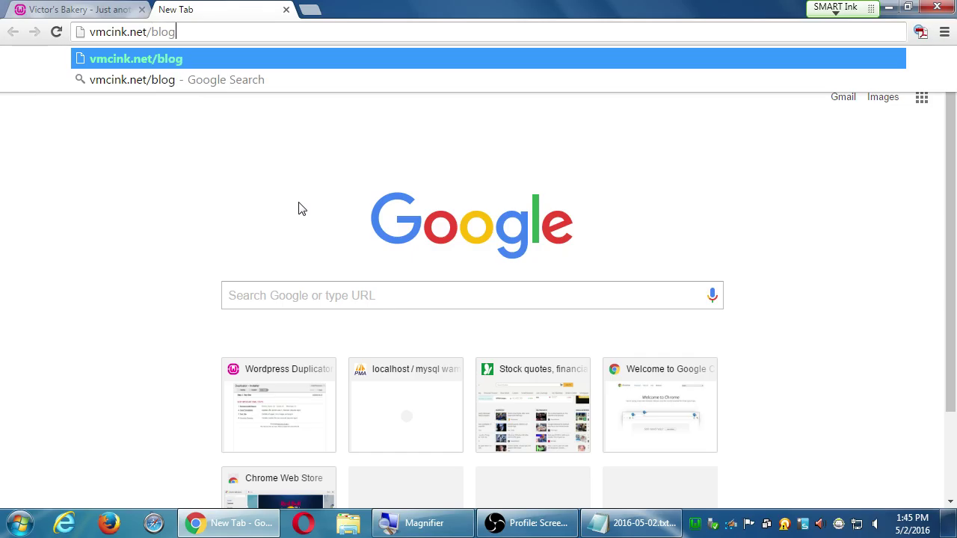
{"action": "key", "text": "BackSpace"}
{"action": "key", "text": "BackSpace"}
{"action": "key", "text": "BackSpace"}
{"action": "key", "text": "BackSpace"}
{"action": "key", "text": "BackSpace"}
{"action": "key", "text": "BackSpace"}
{"action": "key", "text": "BackSpace"}
{"action": "key", "text": "BackSpace"}
{"action": "key", "text": "BackSpace"}
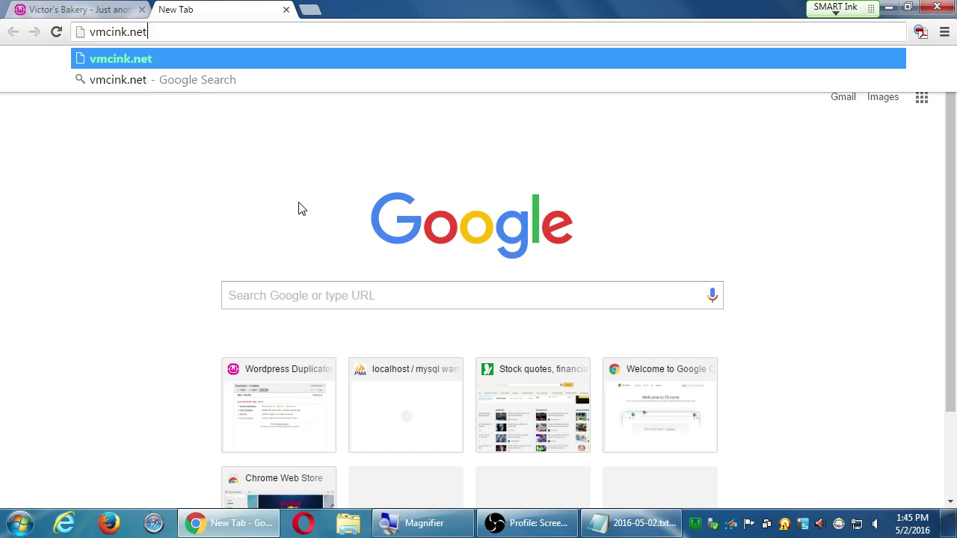
{"action": "key", "text": "Escape"}
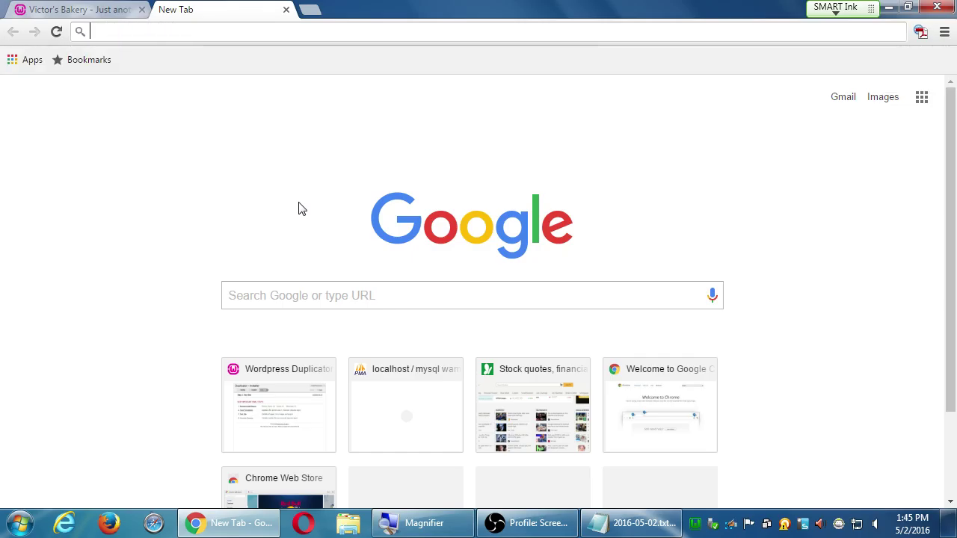
Load the vmcampos.com/blog website in the new tab.
{"action": "type", "text": "vmcampos.com"}
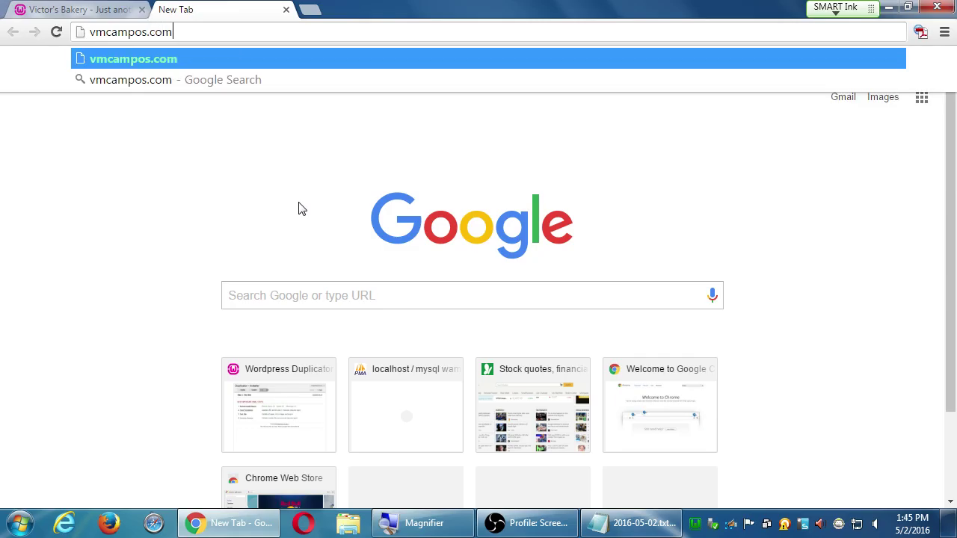
{"action": "type", "text": "/blog"}
{"action": "key", "text": "Return"}
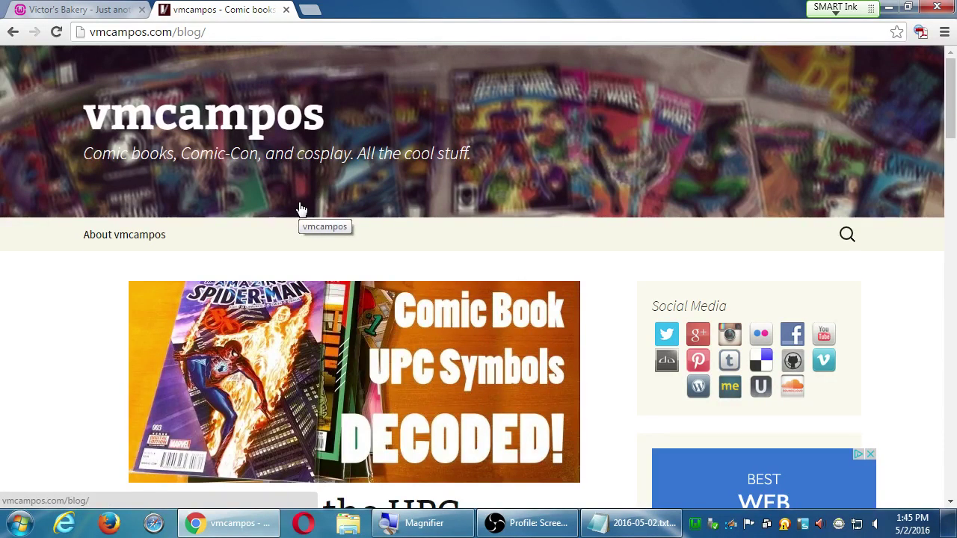
Compare the post listing on the vmcampos blog homepage with the one on the Victor's Bakery homepage, and highlight the blog's address.
{"action": "key", "text": "ctrl+Tab"}
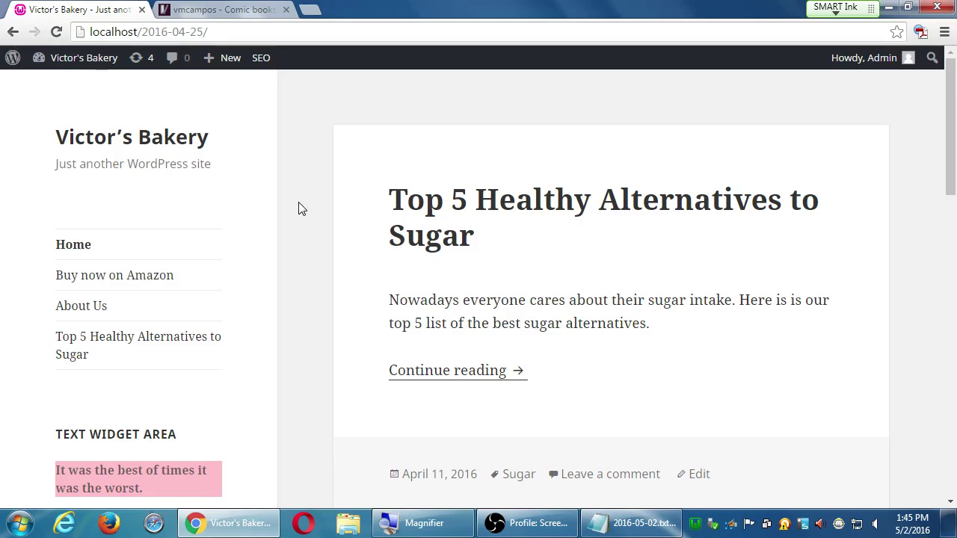
{"action": "key", "text": "ctrl+Tab"}
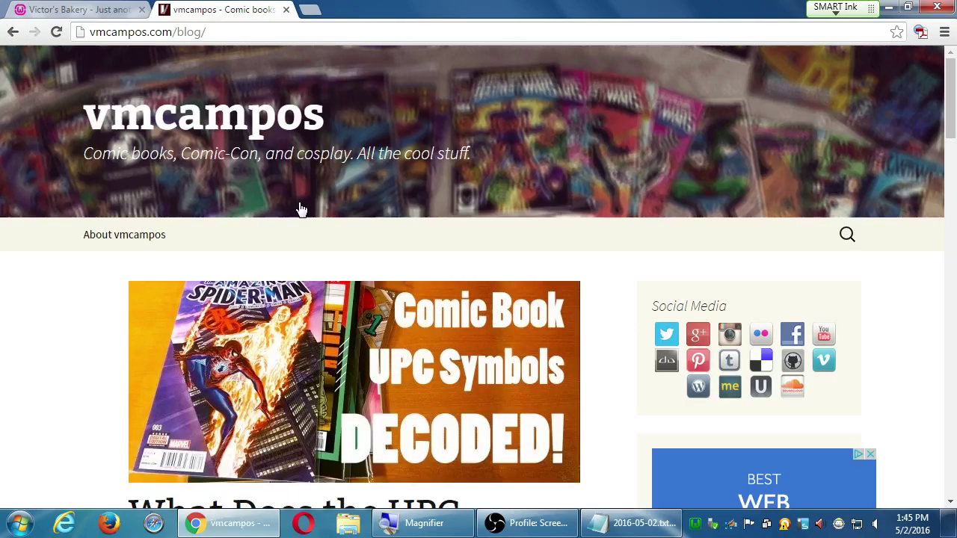
{"action": "scroll", "coordinate": [650, 255], "scroll_direction": "down", "scroll_amount": 1}
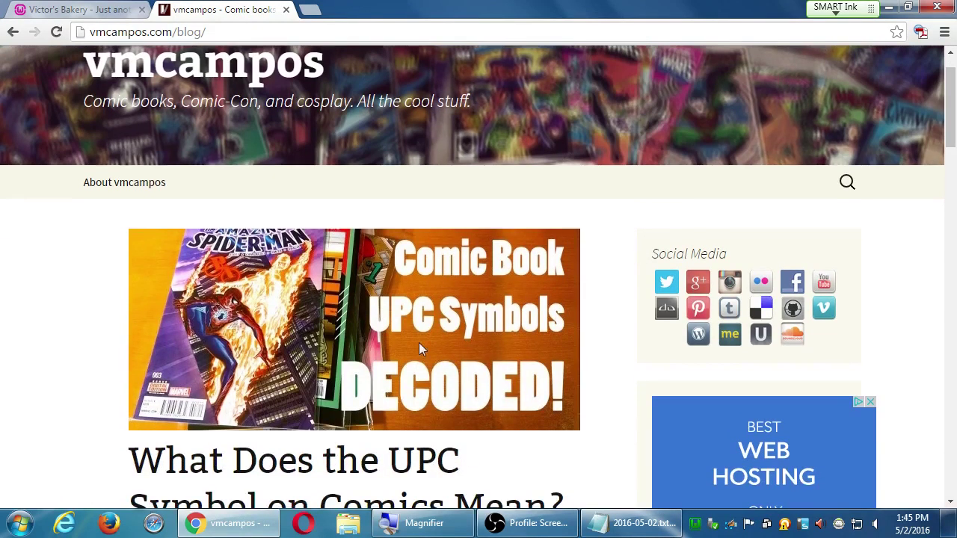
{"action": "scroll", "coordinate": [398, 321], "scroll_direction": "down", "scroll_amount": 9}
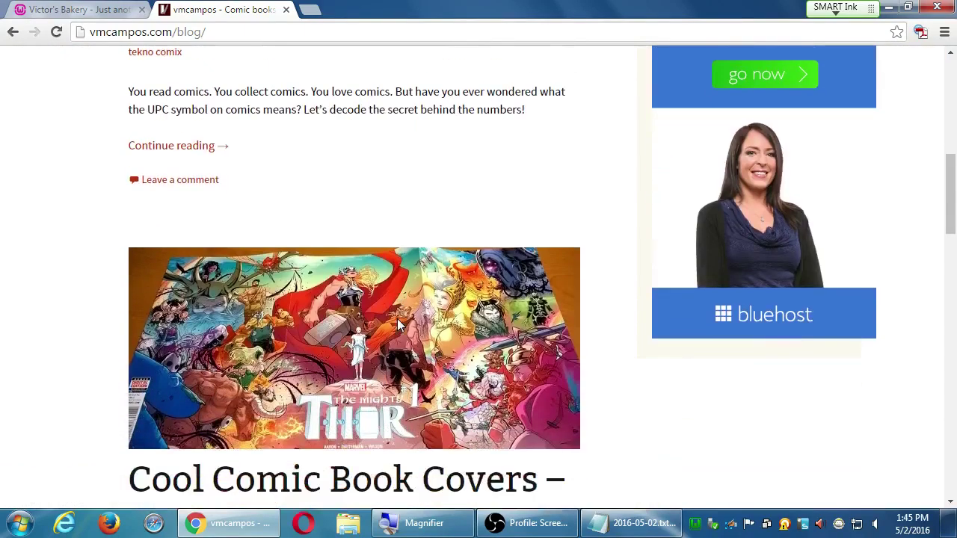
{"action": "scroll", "coordinate": [352, 344], "scroll_direction": "down", "scroll_amount": 3}
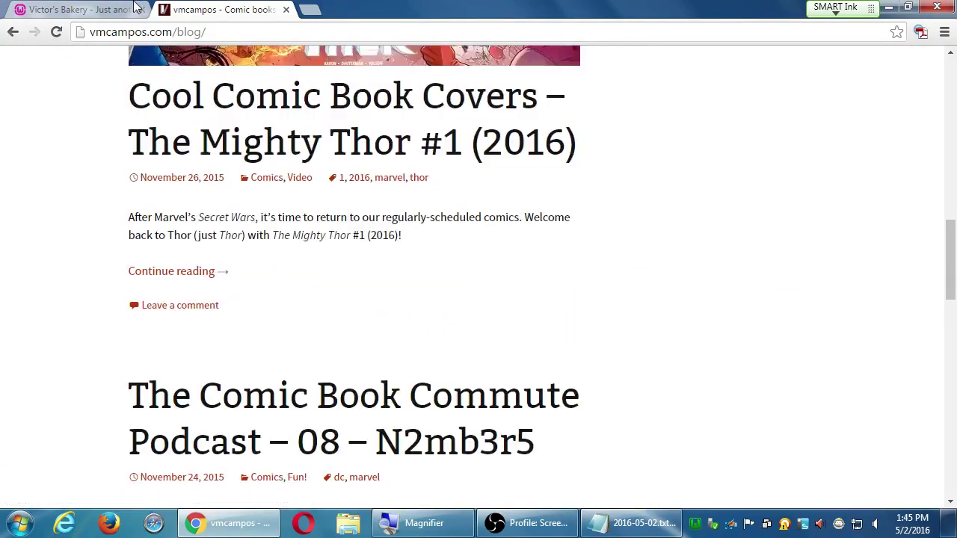
{"action": "left_click", "coordinate": [97, 7]}
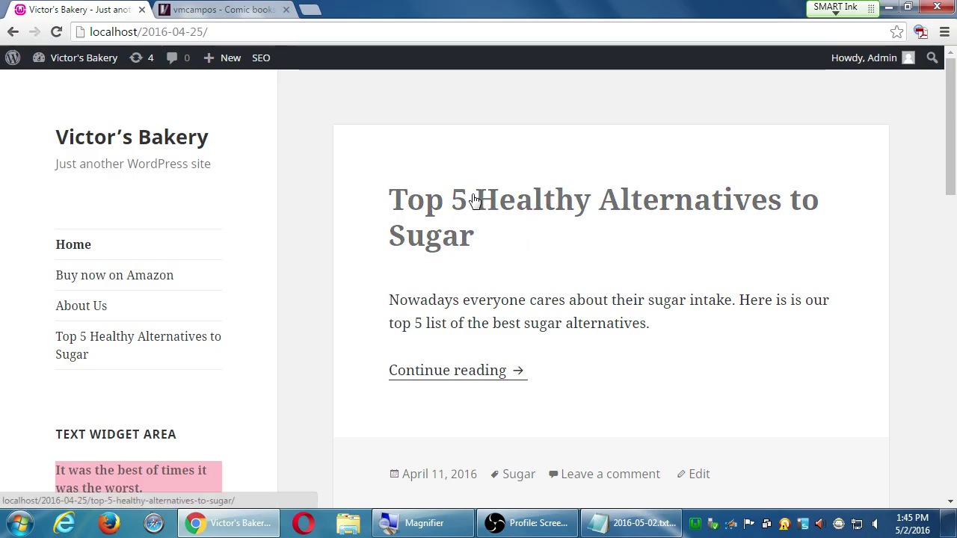
{"action": "scroll", "coordinate": [471, 198], "scroll_direction": "down", "scroll_amount": 12}
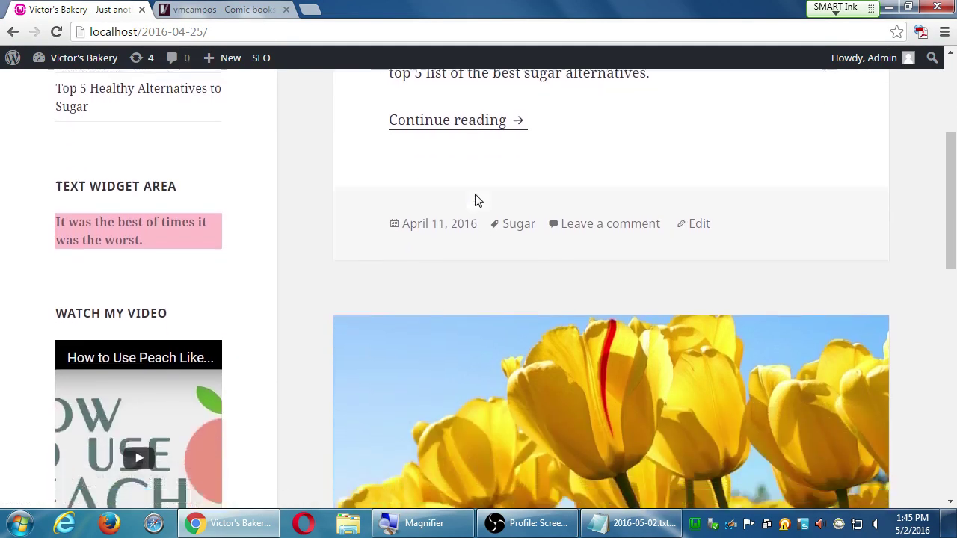
{"action": "scroll", "coordinate": [482, 194], "scroll_direction": "down", "scroll_amount": 2}
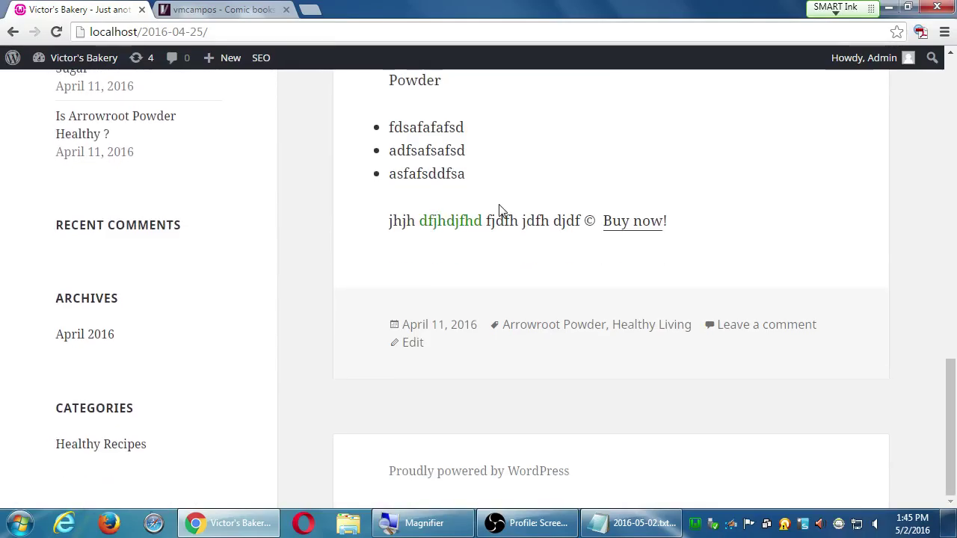
{"action": "scroll", "coordinate": [348, 303], "scroll_direction": "up", "scroll_amount": 5}
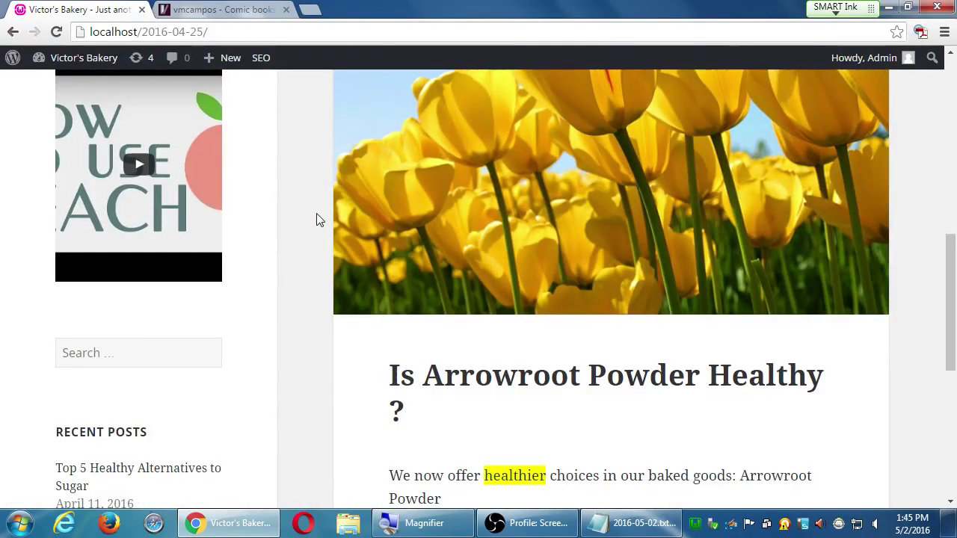
{"action": "left_click", "coordinate": [200, 9]}
{"action": "scroll", "coordinate": [321, 323], "scroll_direction": "up", "scroll_amount": 10}
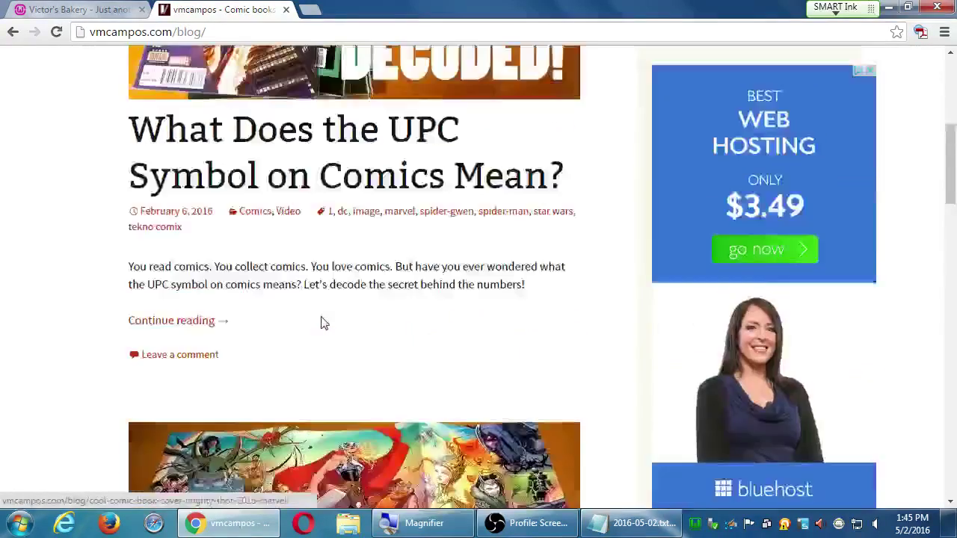
{"action": "scroll", "coordinate": [321, 322], "scroll_direction": "up", "scroll_amount": 1}
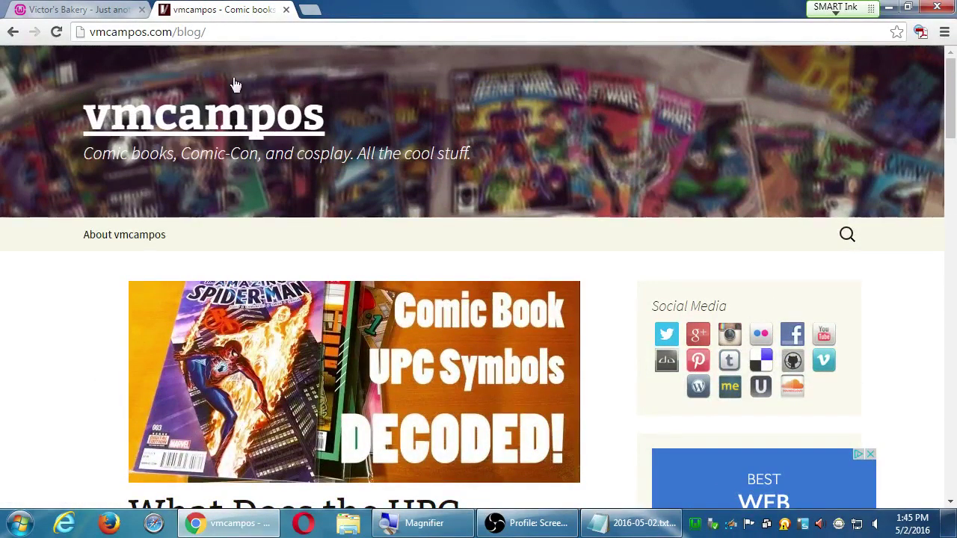
{"action": "left_click", "coordinate": [237, 32]}
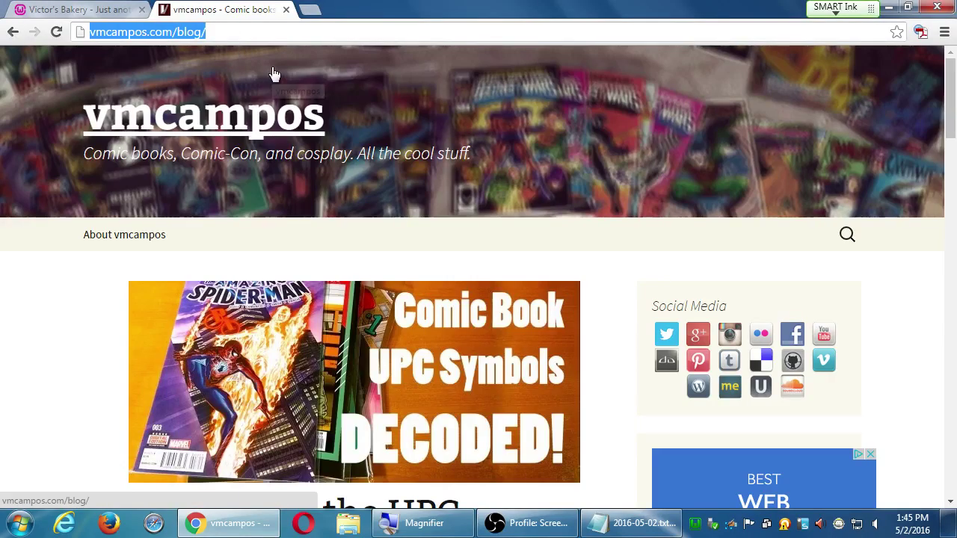
Search for italianissimo in another new tab and open the Italianissimo Trattoria website, italianissimotrat.com.
{"action": "key", "text": "ctrl+t"}
{"action": "type", "text": "italianis"}
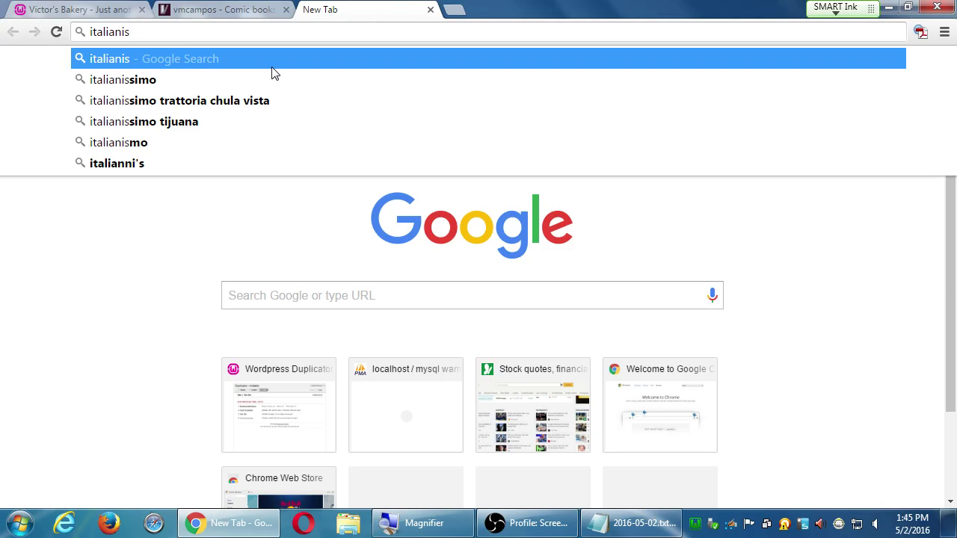
{"action": "left_click", "coordinate": [273, 75]}
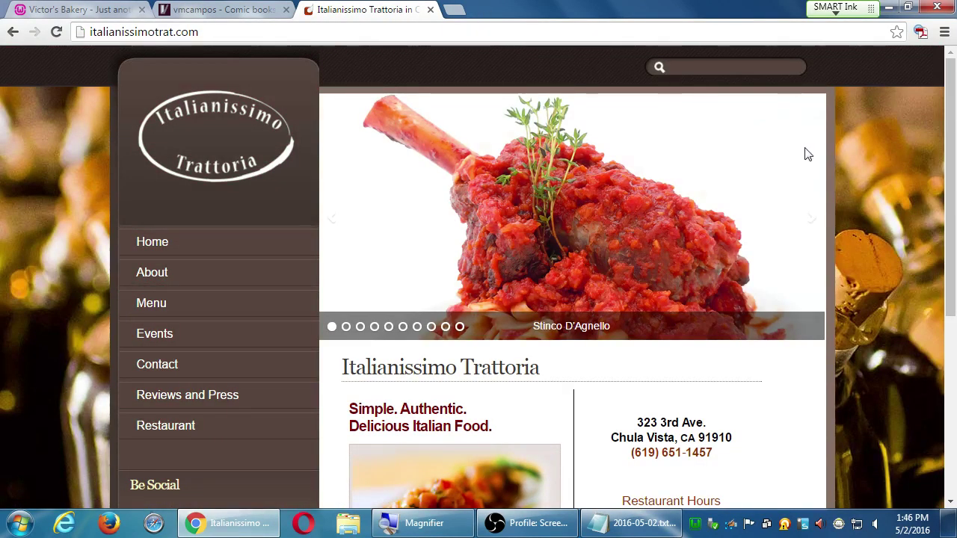
Examine the Italianissimo Trattoria homepage from the image slider and navigation to the restaurant hours, review badges and footer.
{"action": "scroll", "coordinate": [867, 193], "scroll_direction": "down", "scroll_amount": 1}
{"action": "scroll", "coordinate": [866, 193], "scroll_direction": "up", "scroll_amount": 1}
{"action": "scroll", "coordinate": [867, 193], "scroll_direction": "down", "scroll_amount": 1}
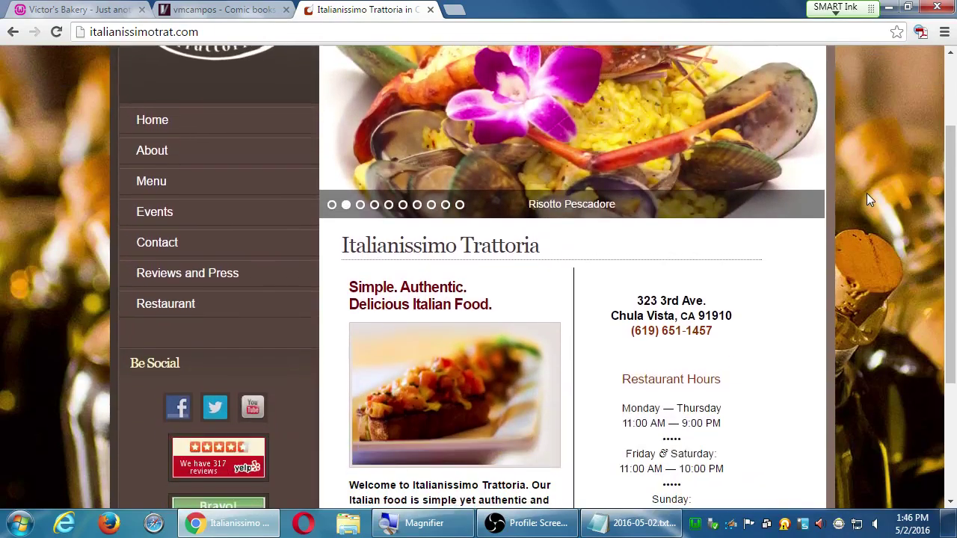
{"action": "scroll", "coordinate": [867, 193], "scroll_direction": "down", "scroll_amount": 3}
{"action": "scroll", "coordinate": [857, 194], "scroll_direction": "up", "scroll_amount": 3}
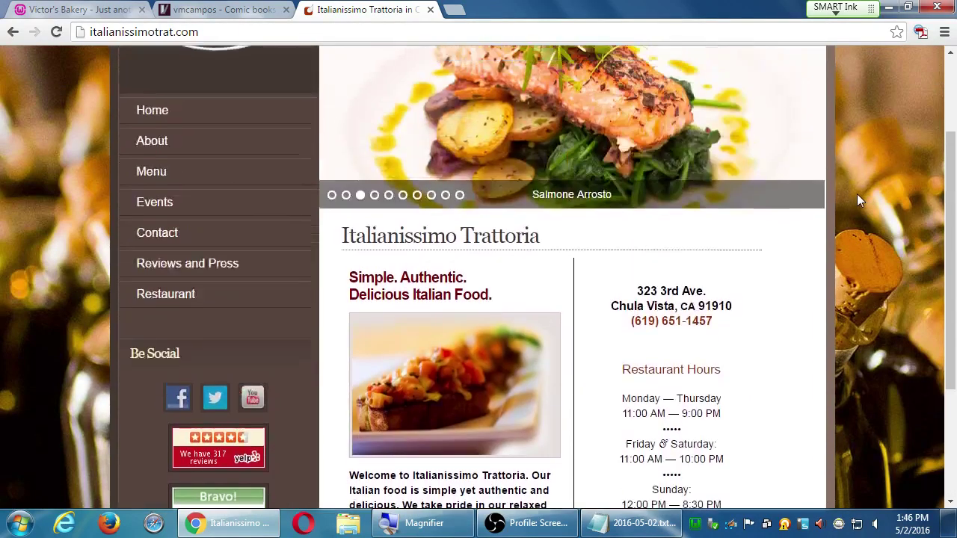
{"action": "scroll", "coordinate": [857, 193], "scroll_direction": "up", "scroll_amount": 2}
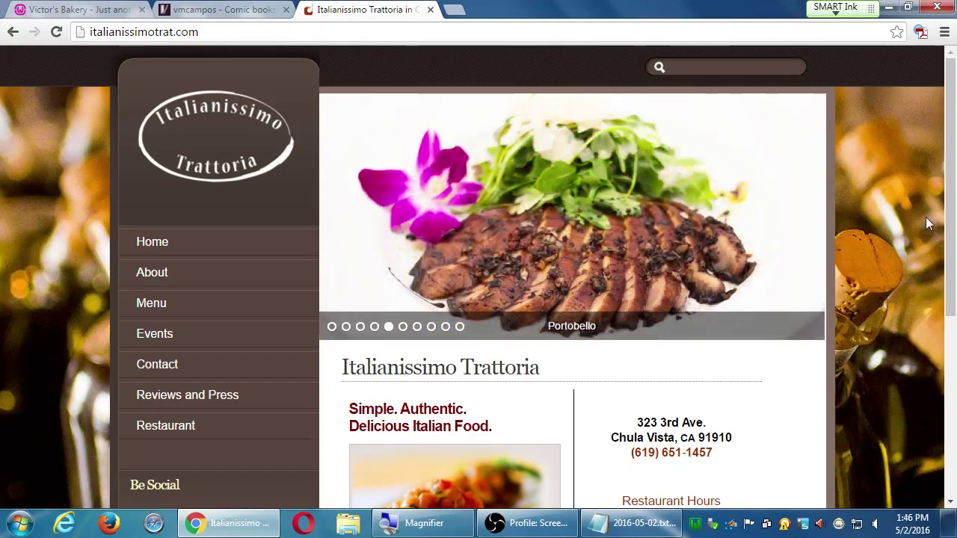
{"action": "scroll", "coordinate": [926, 222], "scroll_direction": "down", "scroll_amount": 3}
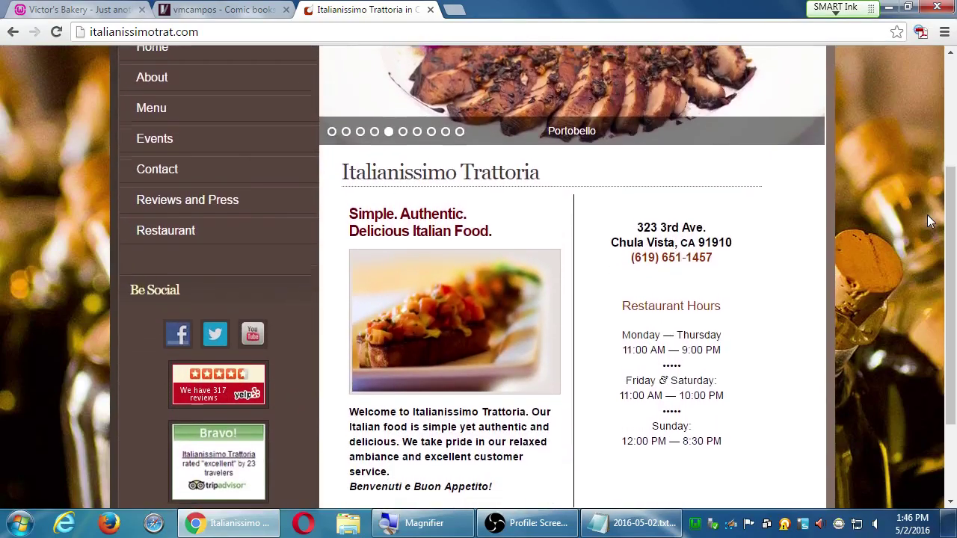
{"action": "scroll", "coordinate": [926, 222], "scroll_direction": "down", "scroll_amount": 2}
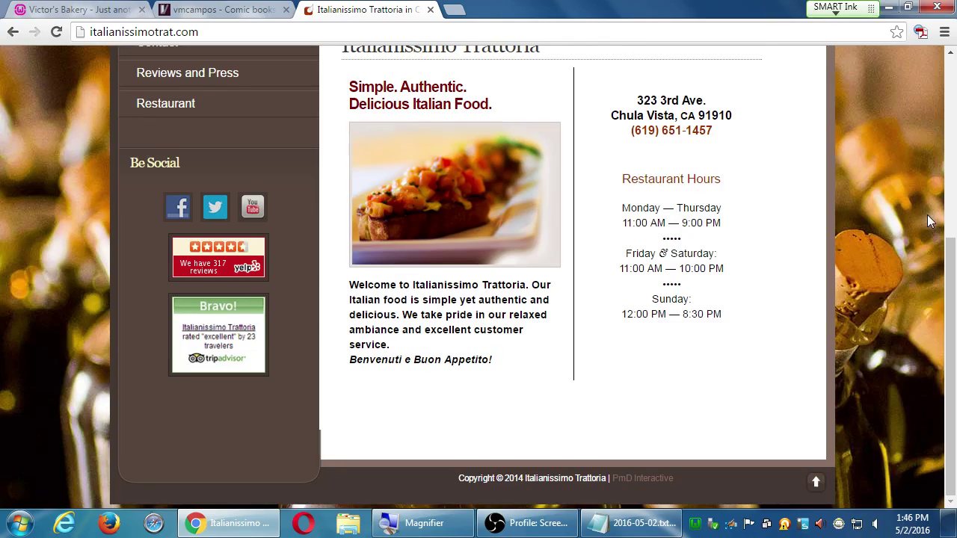
{"action": "scroll", "coordinate": [879, 232], "scroll_direction": "up", "scroll_amount": 5}
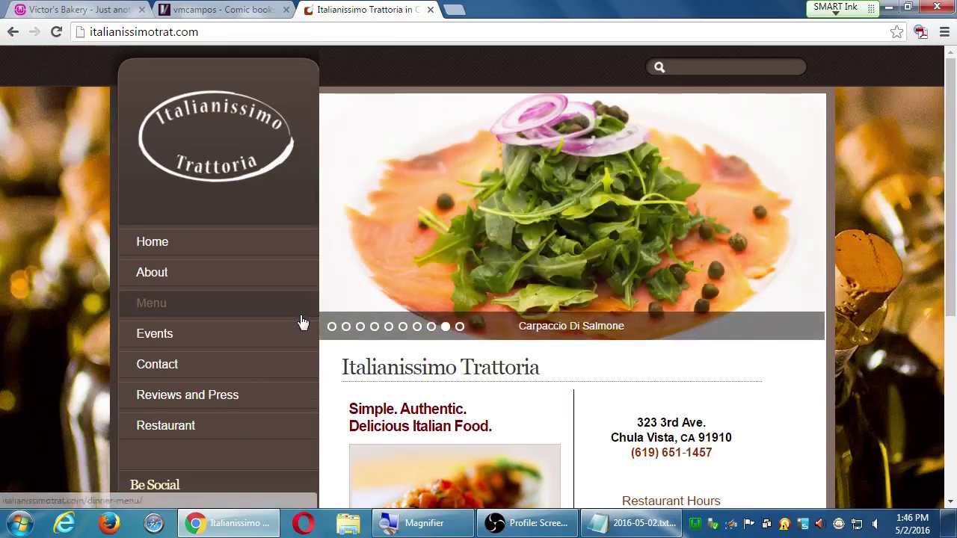
Compare the Italianissimo Trattoria homepage with the post-based homepages of Victor's Bakery and the vmcampos blog.
{"action": "scroll", "coordinate": [308, 323], "scroll_direction": "down", "scroll_amount": 1}
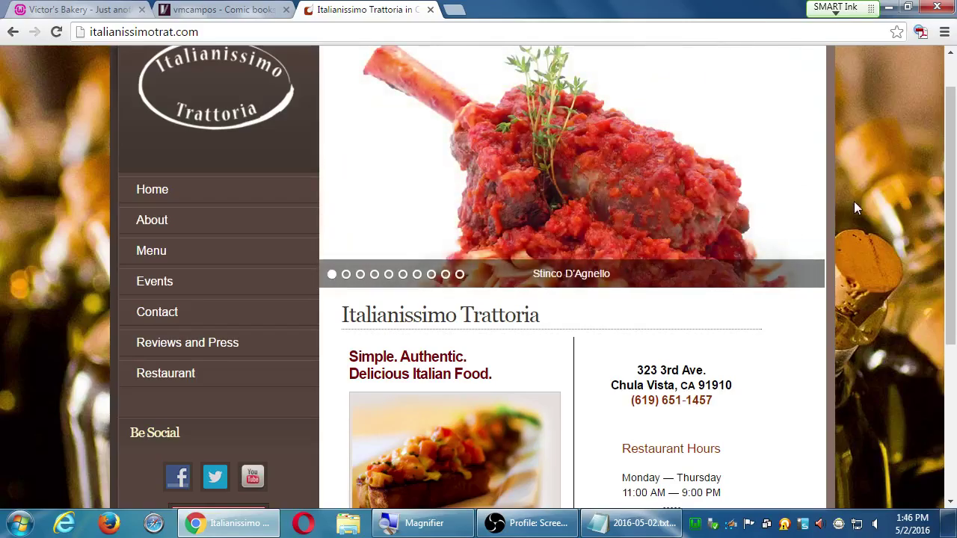
{"action": "scroll", "coordinate": [874, 201], "scroll_direction": "up", "scroll_amount": 1}
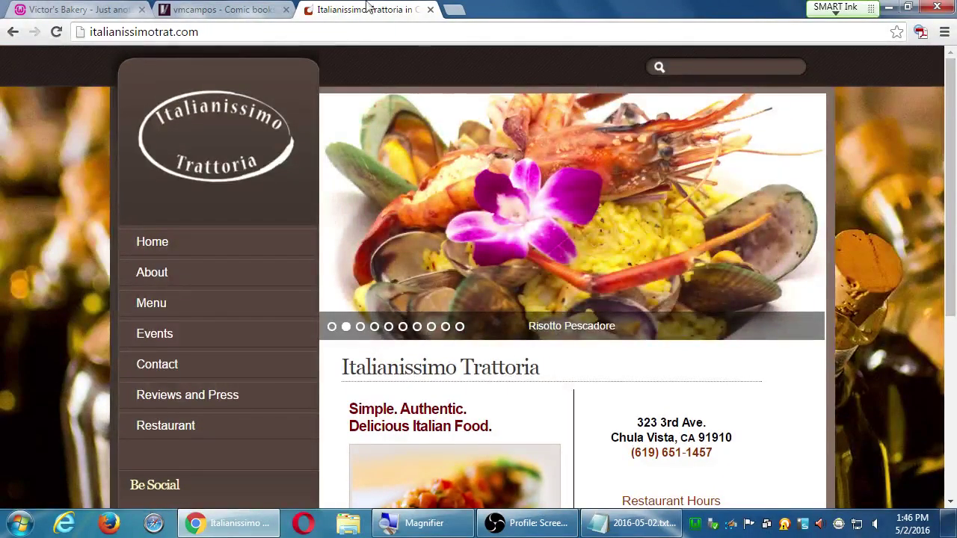
{"action": "left_click", "coordinate": [127, 7]}
{"action": "scroll", "coordinate": [431, 295], "scroll_direction": "up", "scroll_amount": 1}
{"action": "scroll", "coordinate": [431, 296], "scroll_direction": "up", "scroll_amount": 7}
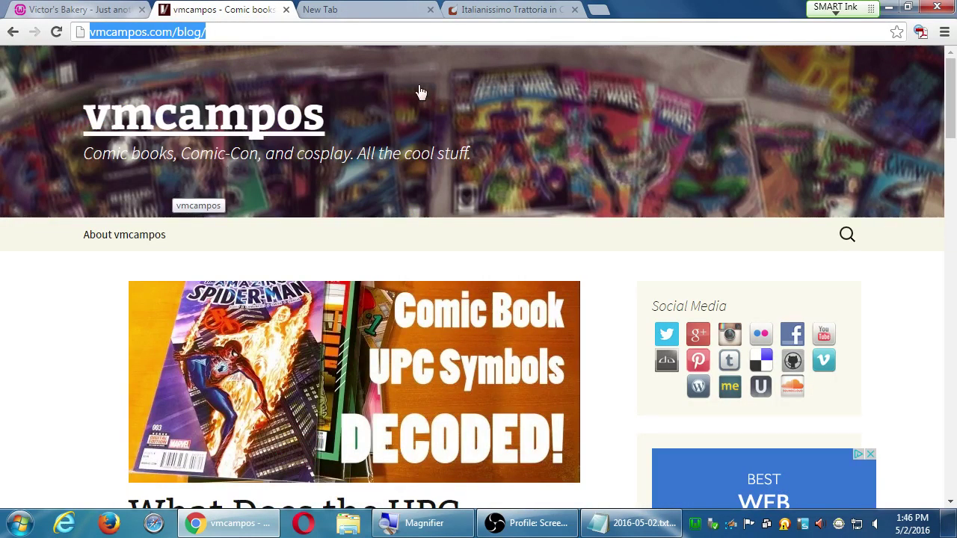
Load the Aqui es Texcoco restaurant website, aquiestexcoco.com, in the empty new tab.
{"action": "left_click", "coordinate": [511, 9]}
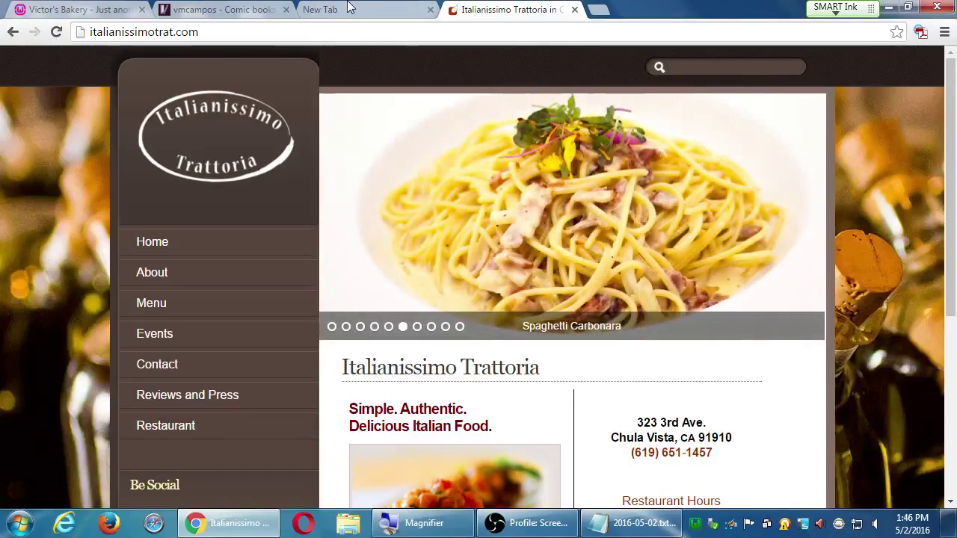
{"action": "left_click", "coordinate": [341, 9]}
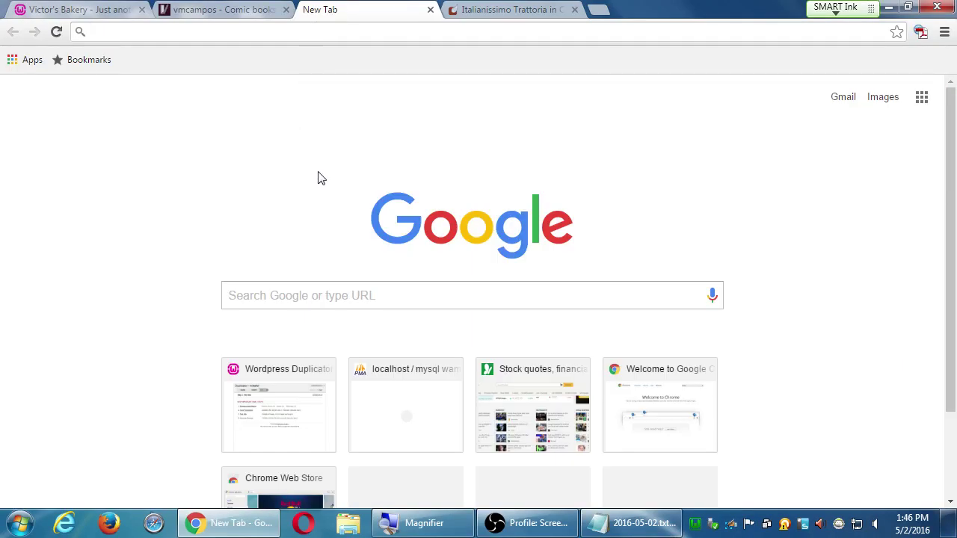
{"action": "type", "text": "aqui"}
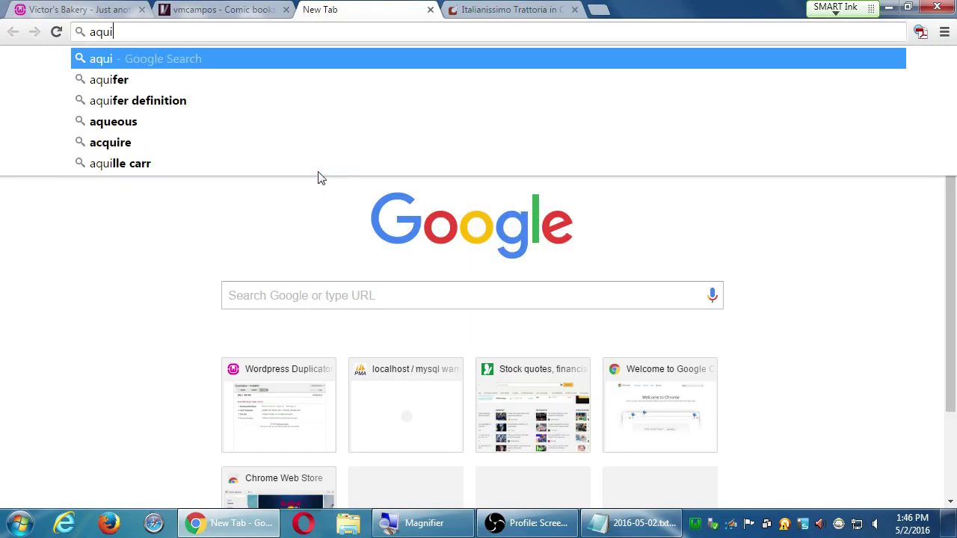
{"action": "type", "text": "estexcoco.com"}
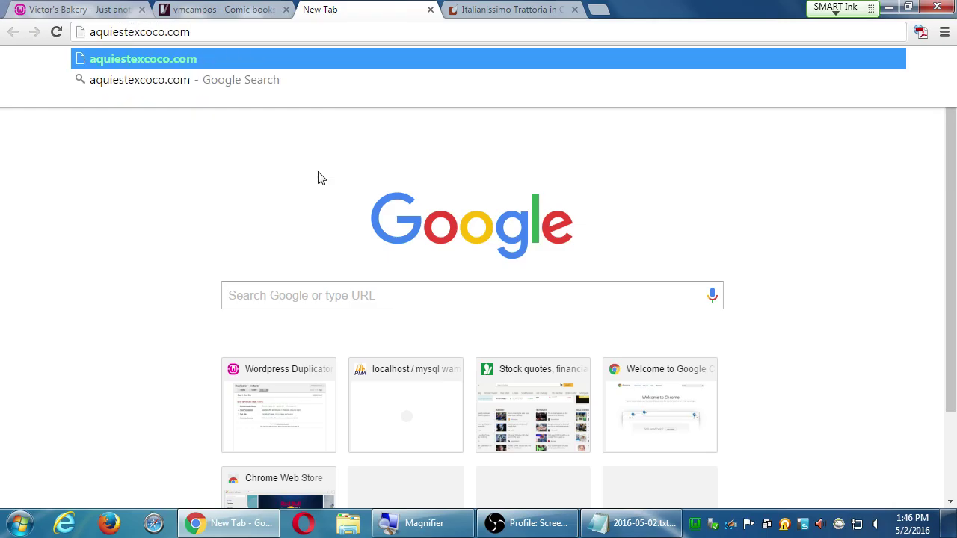
{"action": "key", "text": "Return"}
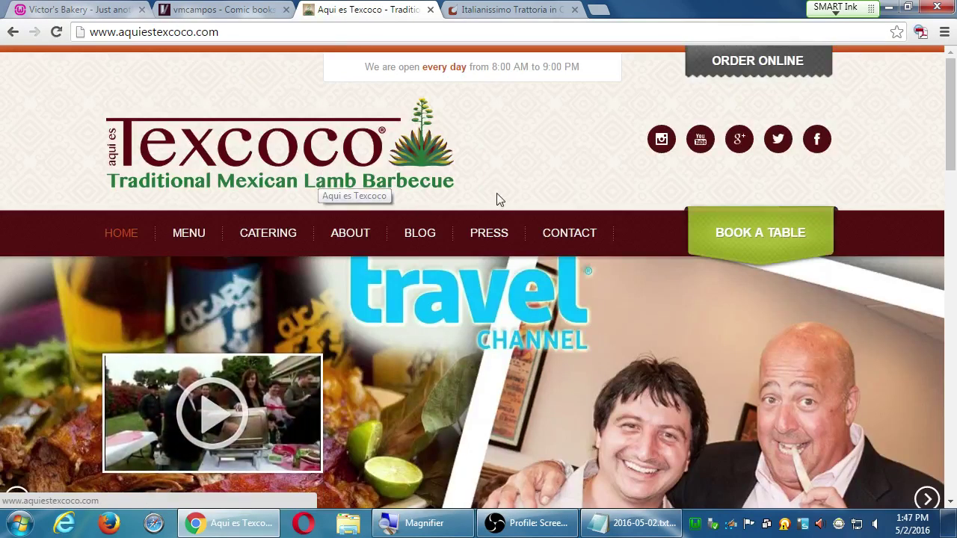
Examine the Aqui es Texcoco homepage from the navigation and image slider to the TV show videos and private events banner.
{"action": "scroll", "coordinate": [539, 297], "scroll_direction": "down", "scroll_amount": 2}
{"action": "scroll", "coordinate": [552, 284], "scroll_direction": "up", "scroll_amount": 1}
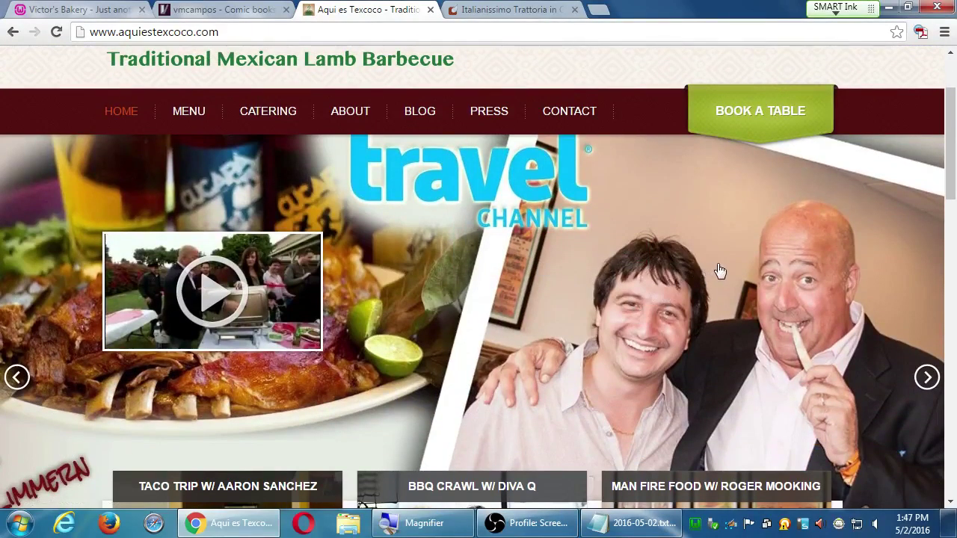
{"action": "scroll", "coordinate": [720, 270], "scroll_direction": "down", "scroll_amount": 2}
{"action": "scroll", "coordinate": [348, 381], "scroll_direction": "down", "scroll_amount": 1}
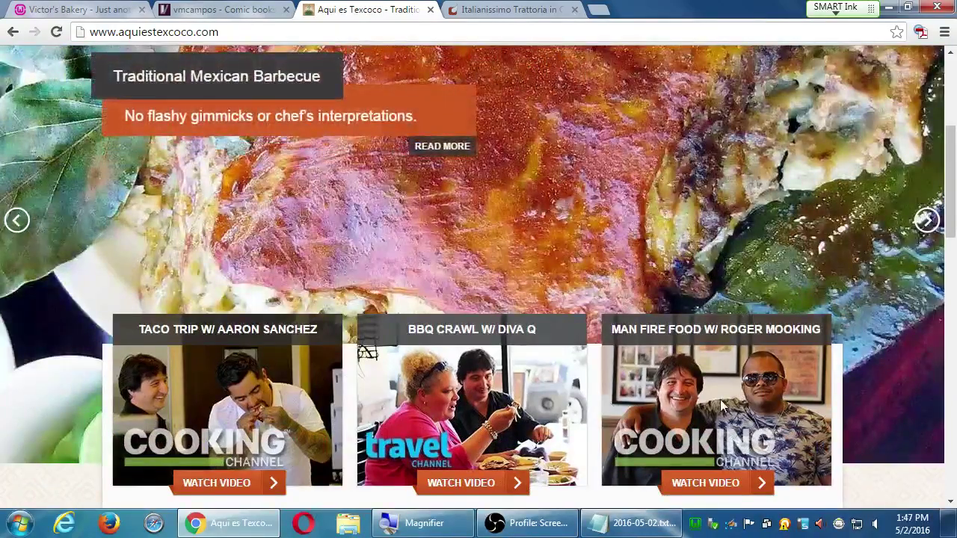
{"action": "scroll", "coordinate": [722, 406], "scroll_direction": "down", "scroll_amount": 4}
{"action": "scroll", "coordinate": [568, 314], "scroll_direction": "down", "scroll_amount": 2}
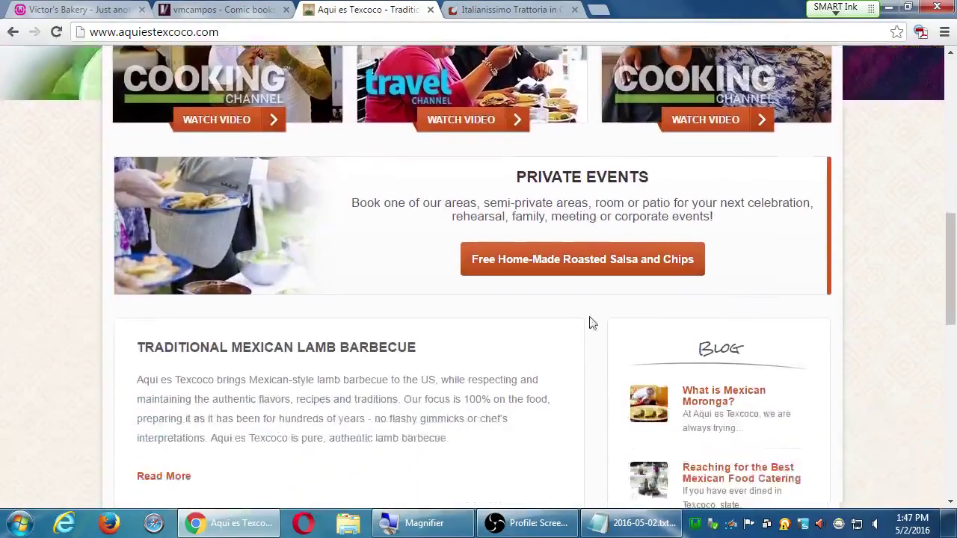
Highlight part of the Traditional Mexican Lamb Barbecue text, examine the rewards, news, blog and offers sections, and clear the highlight.
{"action": "scroll", "coordinate": [261, 389], "scroll_direction": "down", "scroll_amount": 1}
{"action": "left_click_drag", "start_coordinate": [257, 342], "coordinate": [312, 400]}
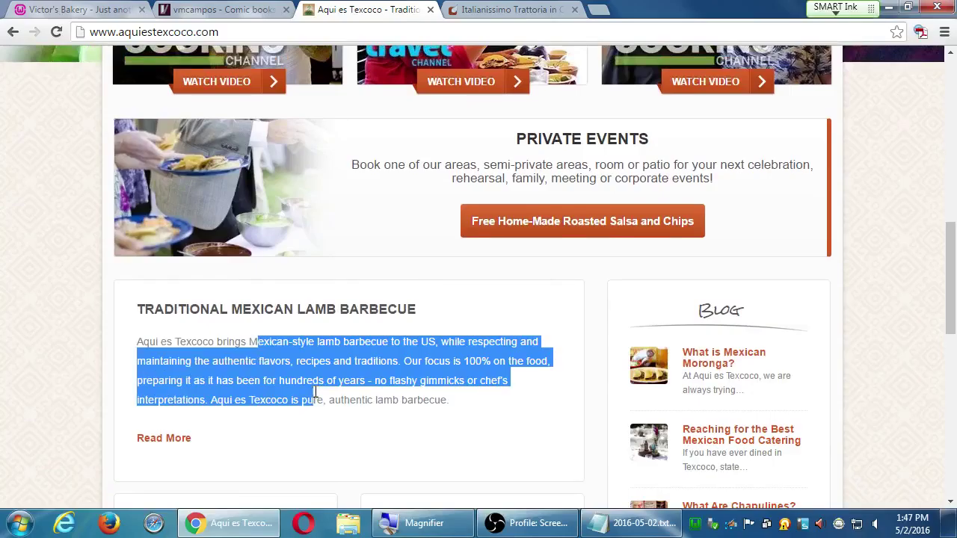
{"action": "scroll", "coordinate": [346, 396], "scroll_direction": "down", "scroll_amount": 4}
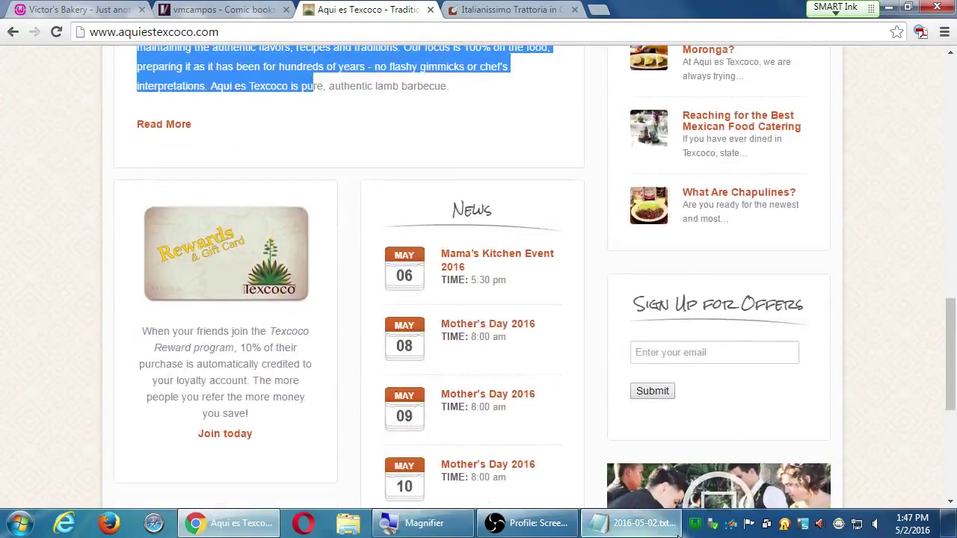
{"action": "scroll", "coordinate": [530, 439], "scroll_direction": "down", "scroll_amount": 4}
{"action": "scroll", "coordinate": [531, 438], "scroll_direction": "up", "scroll_amount": 3}
{"action": "scroll", "coordinate": [530, 439], "scroll_direction": "up", "scroll_amount": 3}
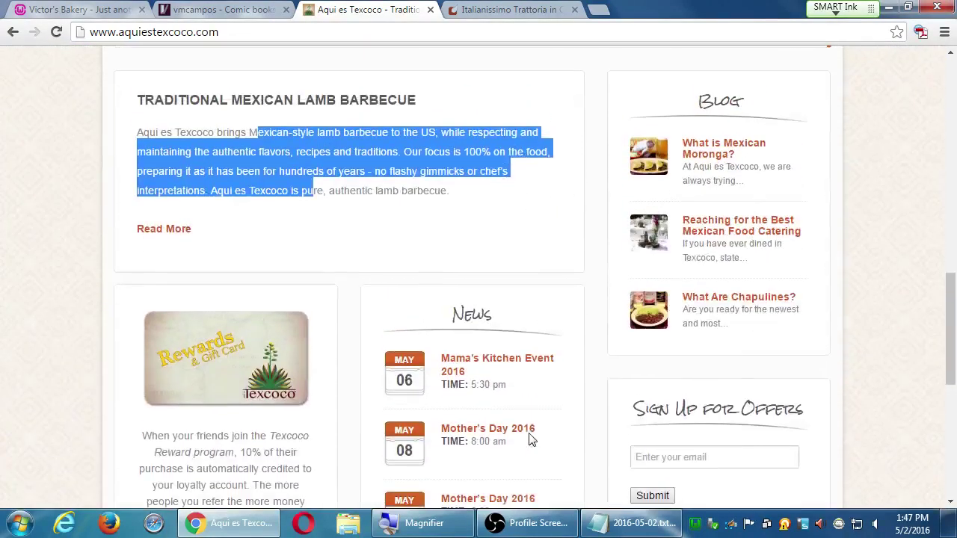
{"action": "left_click", "coordinate": [881, 187]}
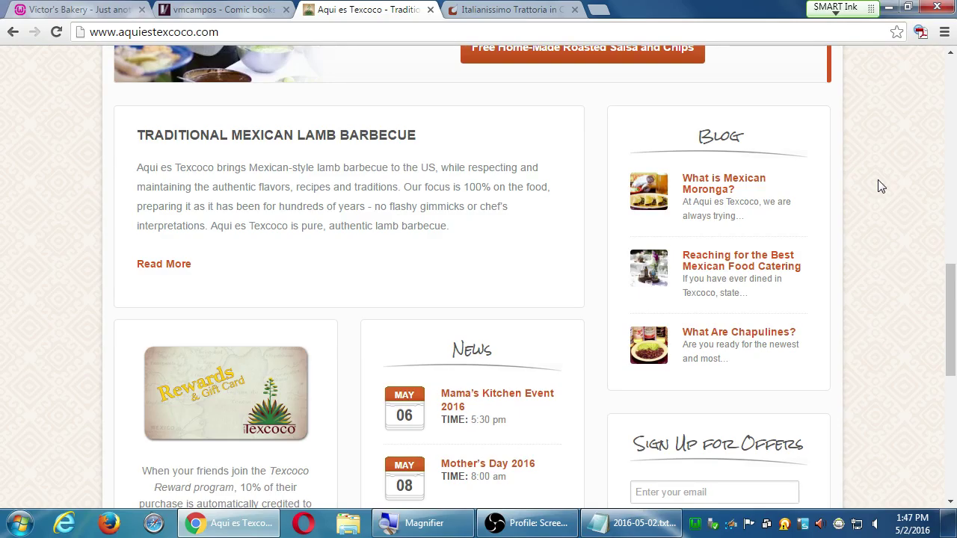
Switch to the 2016-05-02.txt notes in Notepad and add the heading "Style of WordPress sites" below the SEO tips.
{"action": "key", "text": "alt+Tab"}
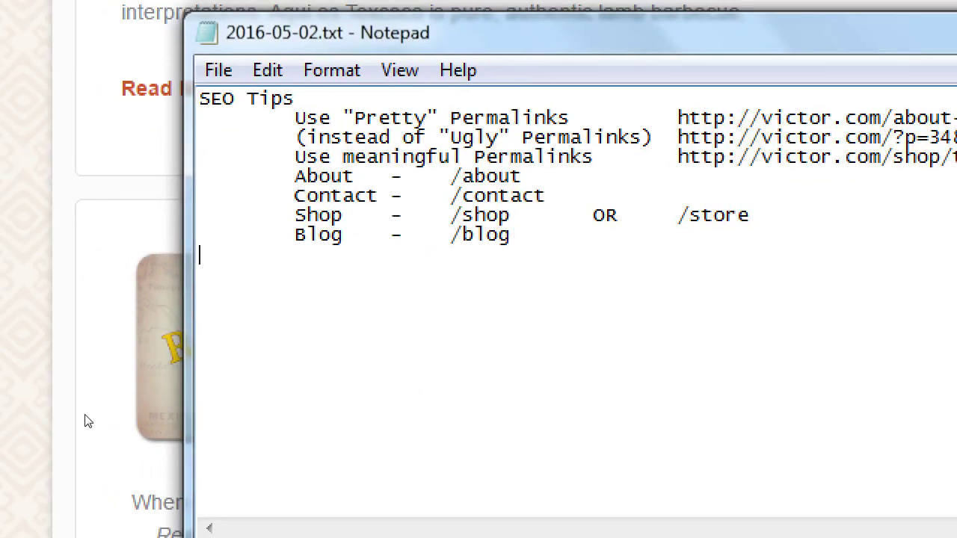
{"action": "key", "text": "Return"}
{"action": "type", "text": "Style o"}
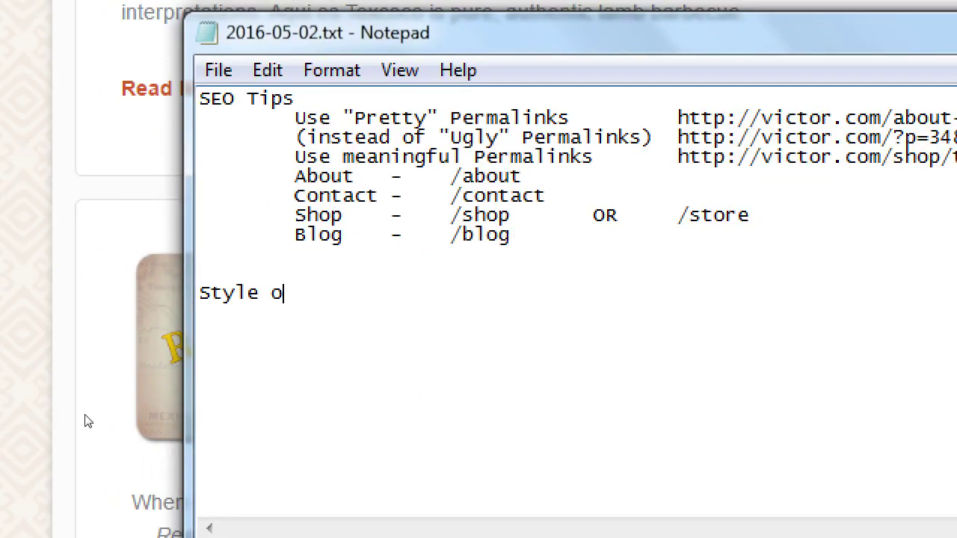
{"action": "type", "text": "f WordPress s"}
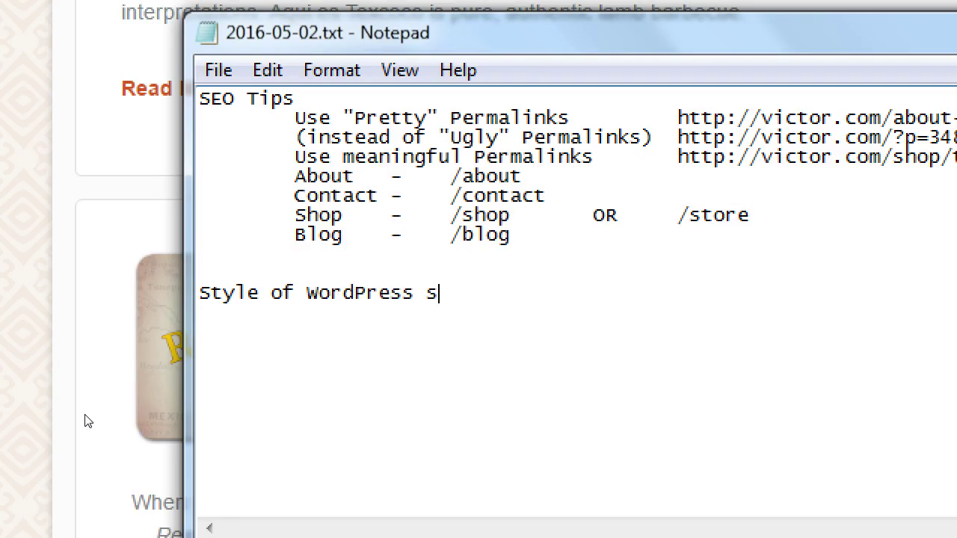
{"action": "type", "text": "ites"}
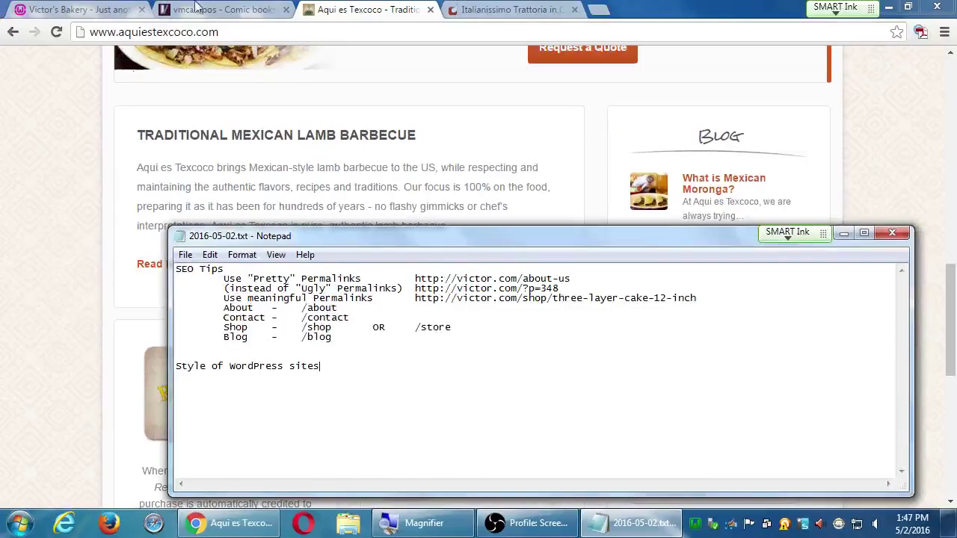
Return to the browser and compare the vmcampos blog's post listing with the Aqui es Texcoco and Italianissimo Trattoria homepages.
{"action": "left_click", "coordinate": [198, 9]}
{"action": "scroll", "coordinate": [66, 262], "scroll_direction": "down", "scroll_amount": 2}
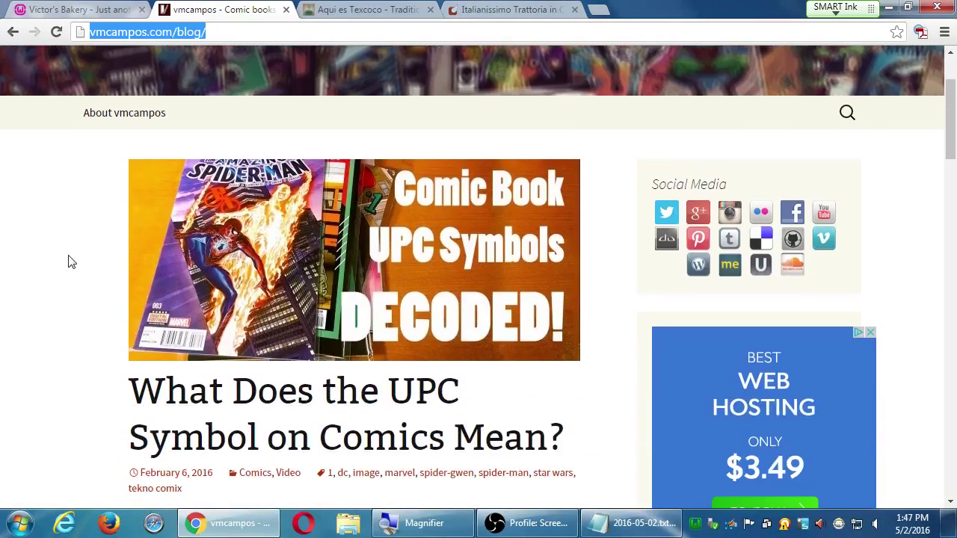
{"action": "scroll", "coordinate": [69, 260], "scroll_direction": "down", "scroll_amount": 2}
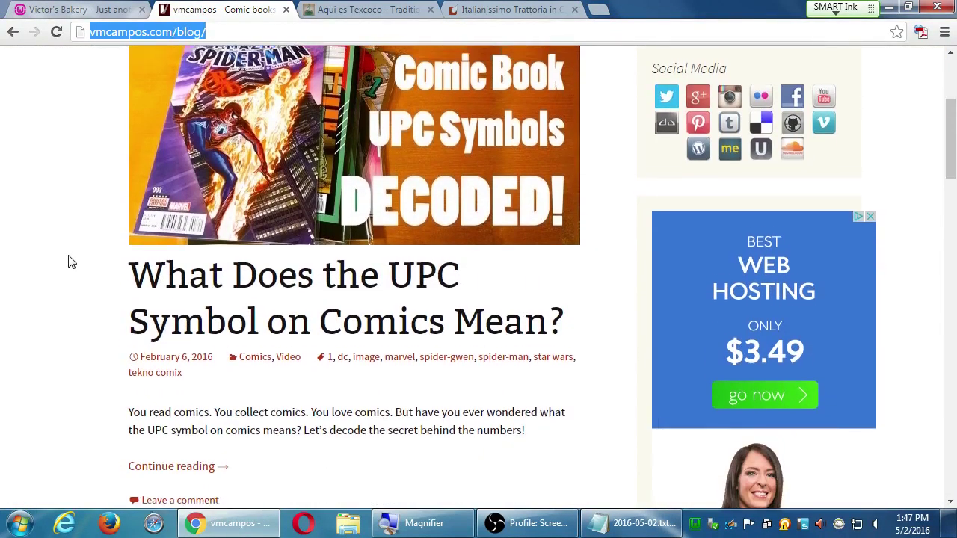
{"action": "scroll", "coordinate": [69, 262], "scroll_direction": "up", "scroll_amount": 4}
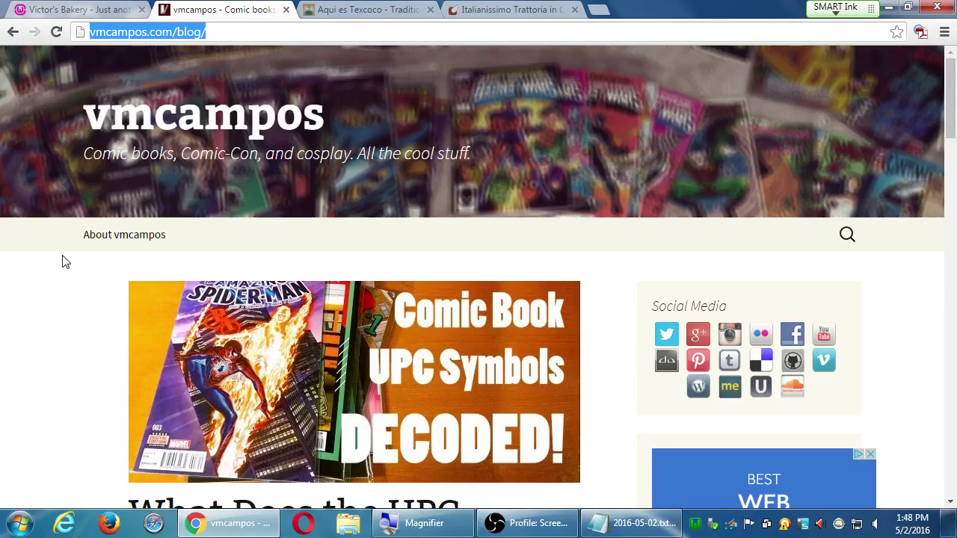
{"action": "key", "text": "ctrl+Tab"}
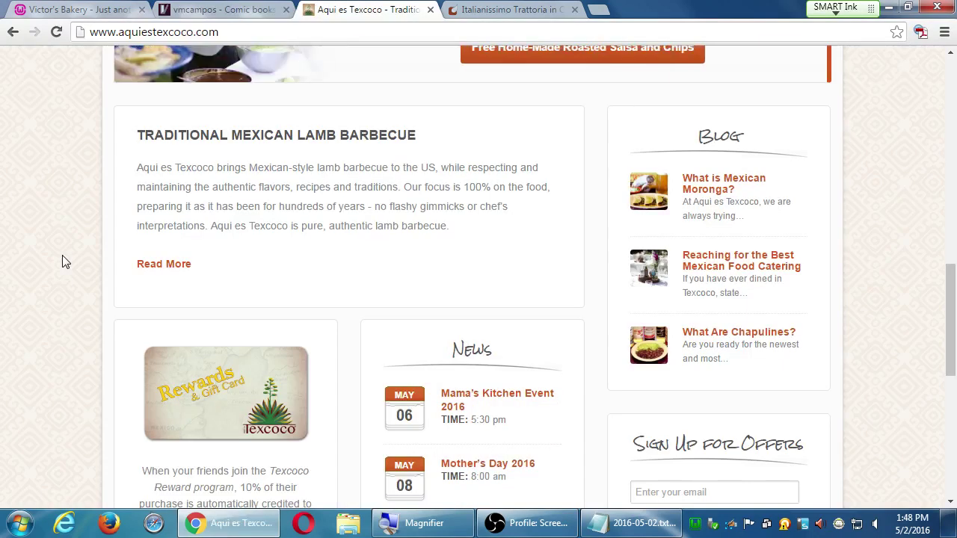
{"action": "key", "text": "ctrl+Tab"}
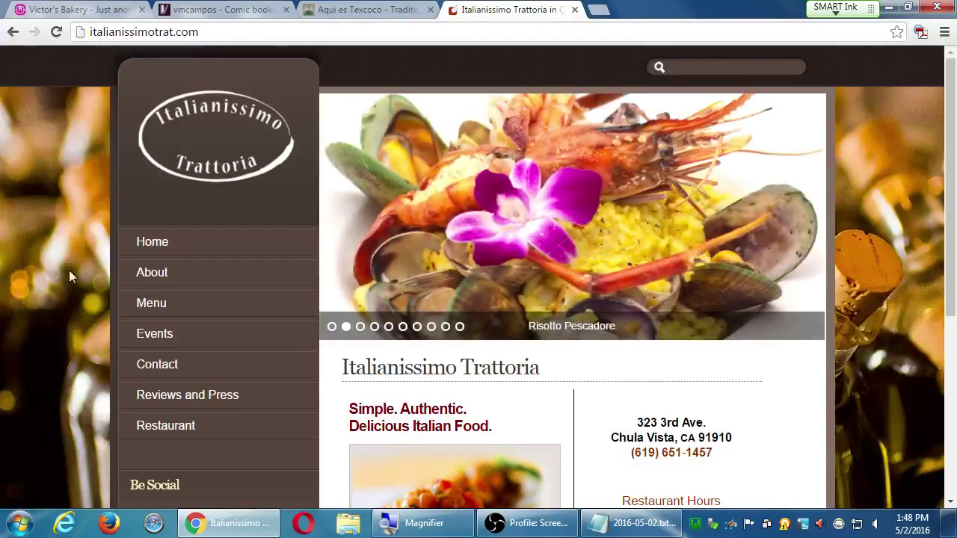
{"action": "scroll", "coordinate": [60, 292], "scroll_direction": "down", "scroll_amount": 1}
{"action": "scroll", "coordinate": [57, 312], "scroll_direction": "down", "scroll_amount": 1}
{"action": "scroll", "coordinate": [58, 312], "scroll_direction": "up", "scroll_amount": 1}
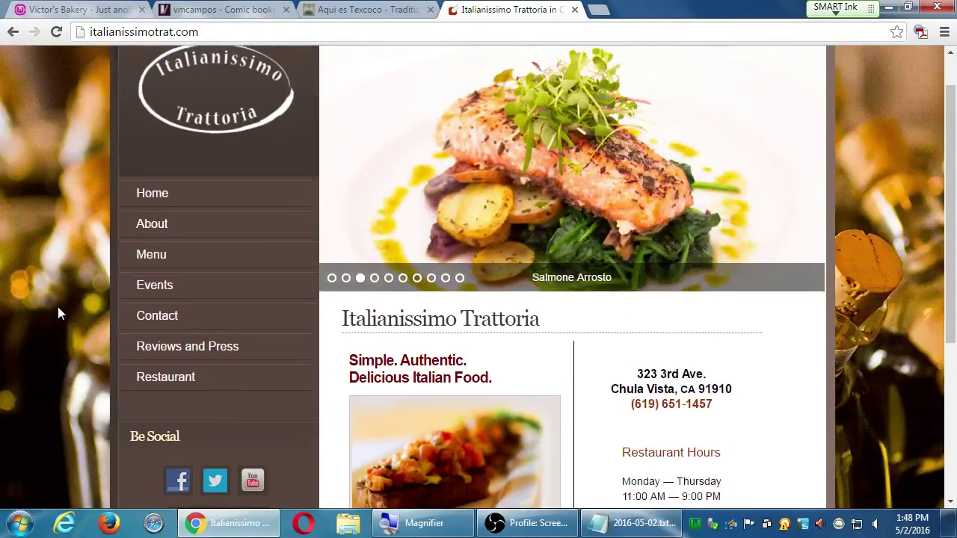
{"action": "scroll", "coordinate": [57, 313], "scroll_direction": "down", "scroll_amount": 3}
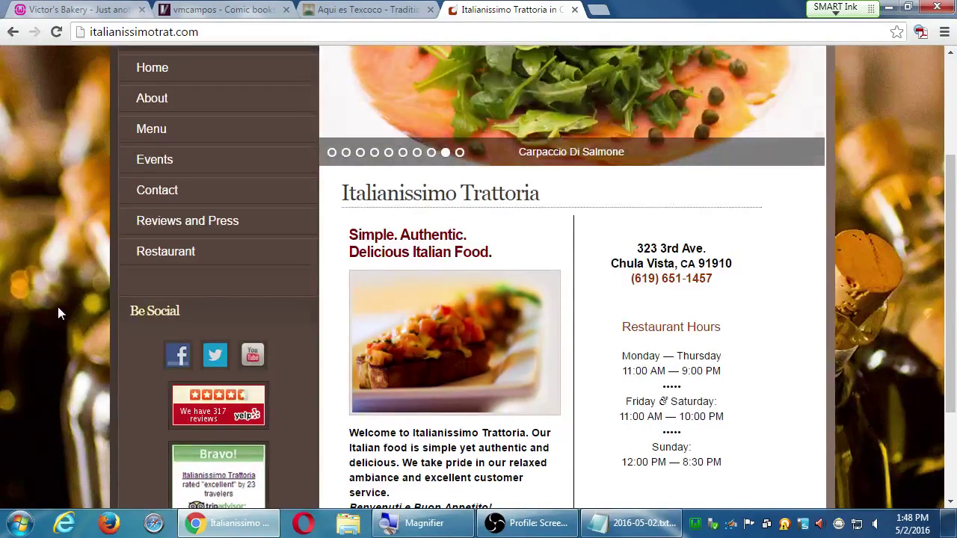
Review the Aqui es Texcoco homepage again, from the slider, TV videos and event banner to the intro text, news and blog sections.
{"action": "left_click", "coordinate": [331, 9]}
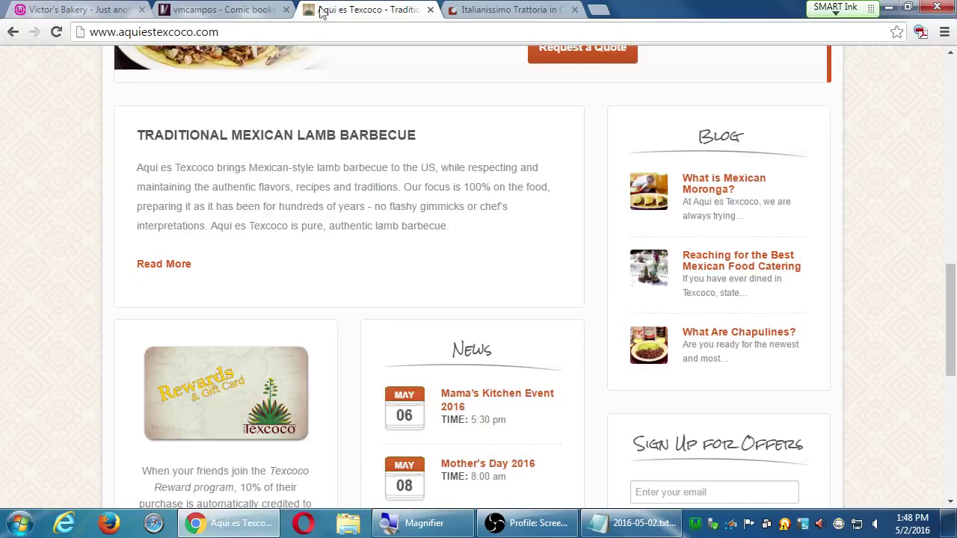
{"action": "scroll", "coordinate": [225, 300], "scroll_direction": "up", "scroll_amount": 2}
{"action": "scroll", "coordinate": [198, 397], "scroll_direction": "up", "scroll_amount": 5}
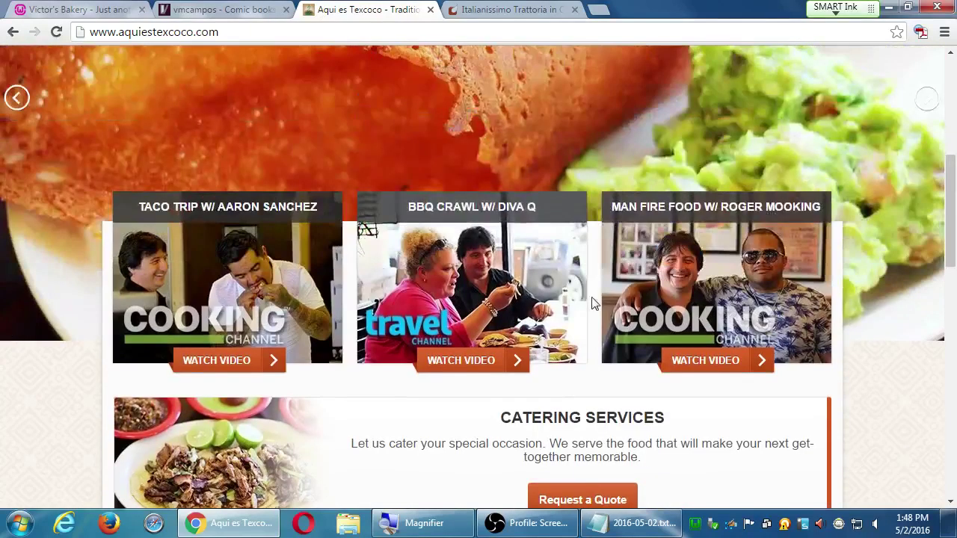
{"action": "scroll", "coordinate": [586, 361], "scroll_direction": "down", "scroll_amount": 2}
{"action": "scroll", "coordinate": [590, 351], "scroll_direction": "up", "scroll_amount": 8}
{"action": "scroll", "coordinate": [690, 382], "scroll_direction": "down", "scroll_amount": 2}
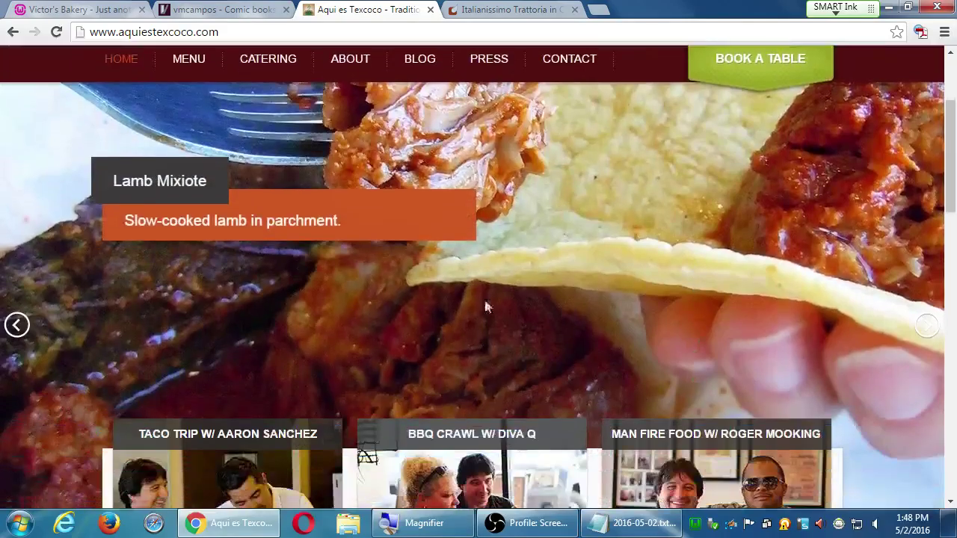
{"action": "scroll", "coordinate": [648, 384], "scroll_direction": "down", "scroll_amount": 2}
{"action": "scroll", "coordinate": [643, 383], "scroll_direction": "down", "scroll_amount": 5}
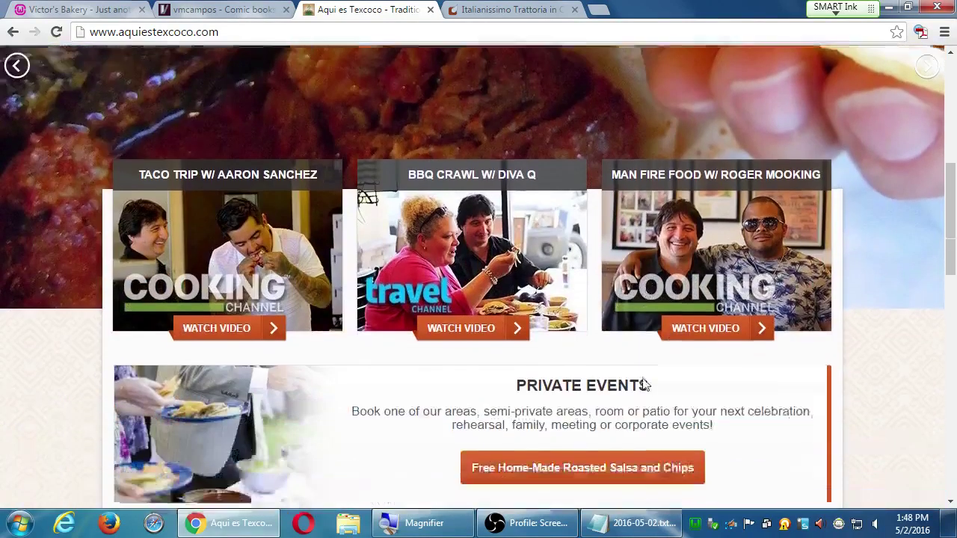
{"action": "scroll", "coordinate": [639, 383], "scroll_direction": "down", "scroll_amount": 3}
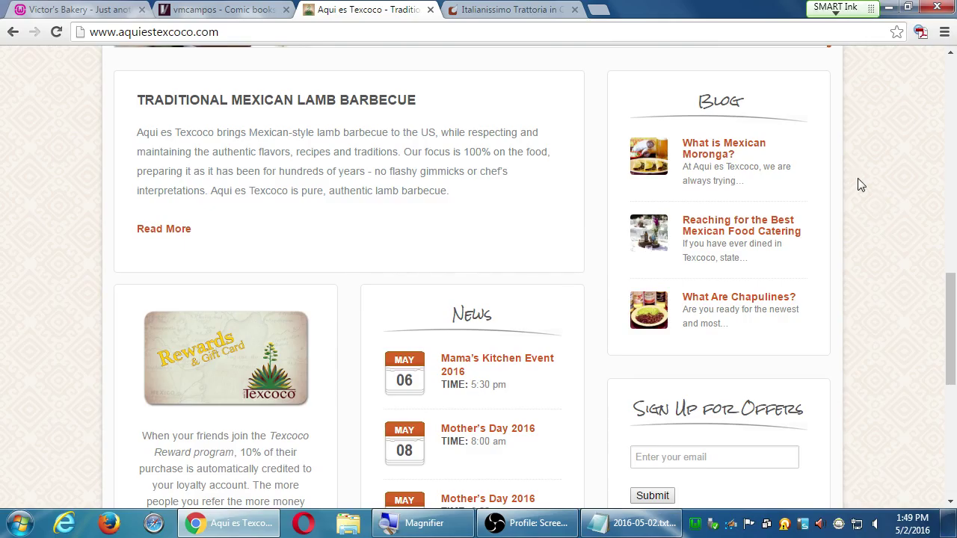
Compare the Italianissimo Trattoria homepage's welcome text and restaurant hours with the latest post on the vmcampos blog homepage.
{"action": "key", "text": "ctrl+Tab"}
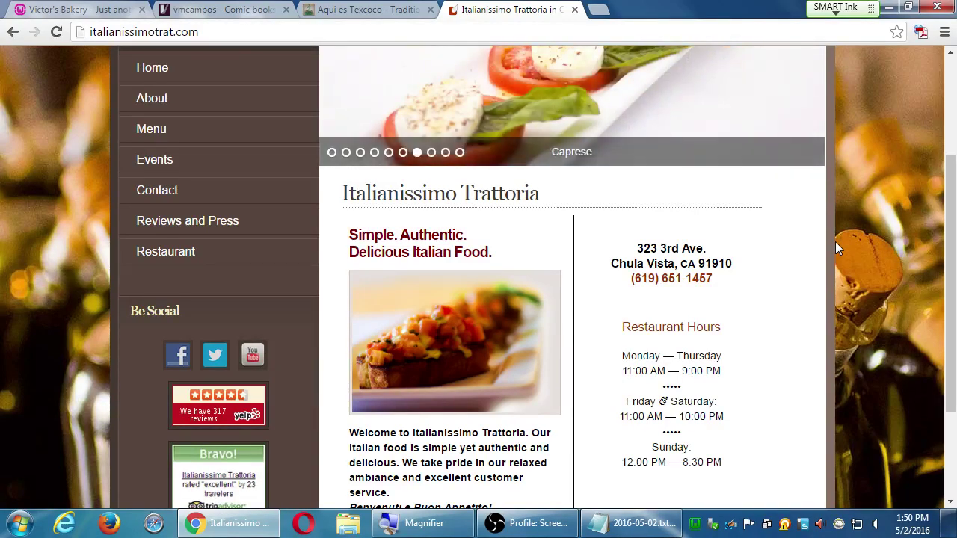
{"action": "scroll", "coordinate": [836, 243], "scroll_direction": "down", "scroll_amount": 1}
{"action": "left_click", "coordinate": [238, 9]}
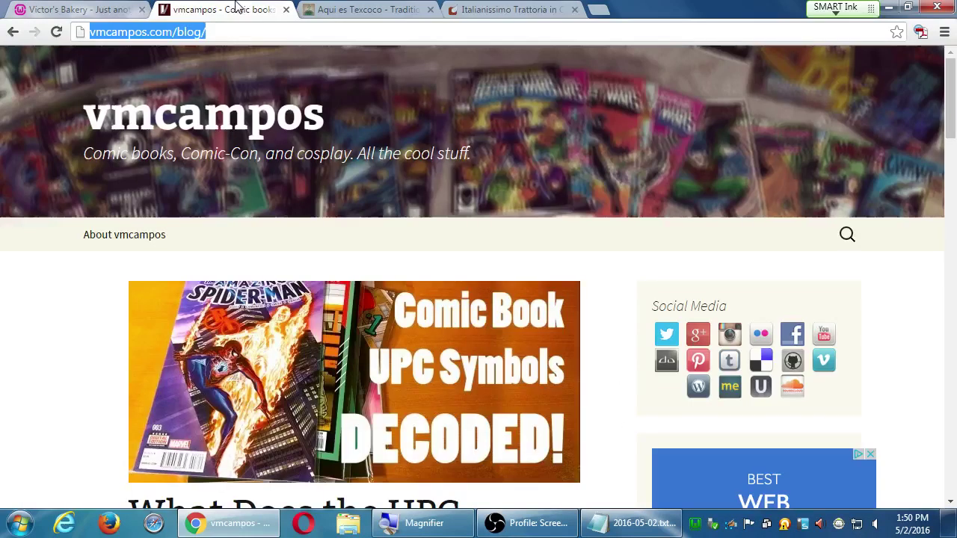
{"action": "scroll", "coordinate": [598, 329], "scroll_direction": "down", "scroll_amount": 3}
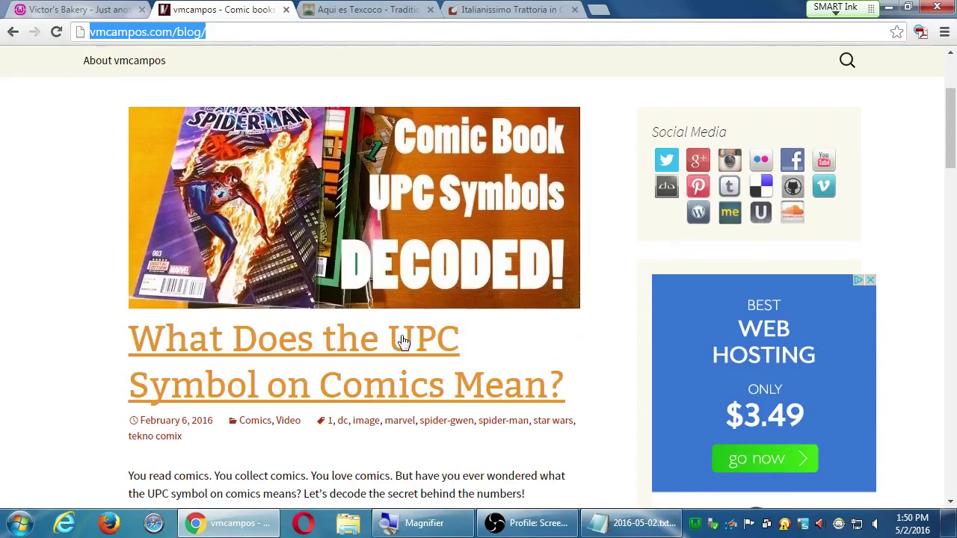
{"action": "left_click", "coordinate": [559, 9]}
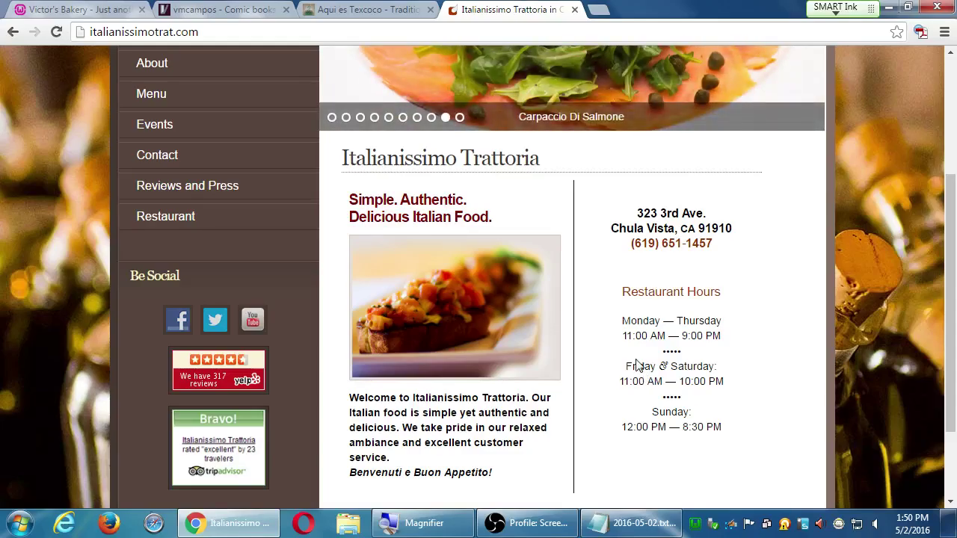
Return to the 2016-05-02.txt notes in Notepad and change the heading to "Styles of WordPress sites".
{"action": "key", "text": "ctrl+shift+Tab"}
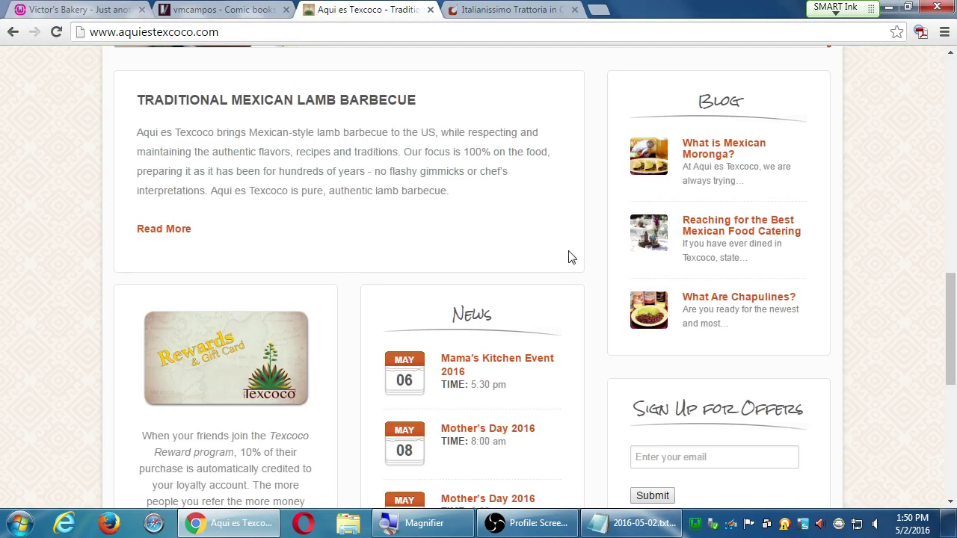
{"action": "left_click", "coordinate": [108, 8]}
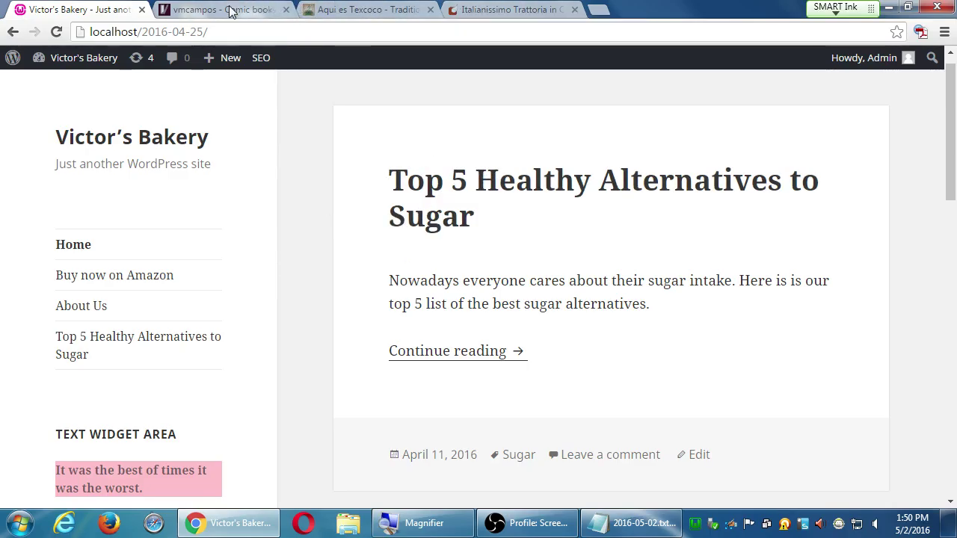
{"action": "left_click", "coordinate": [635, 526]}
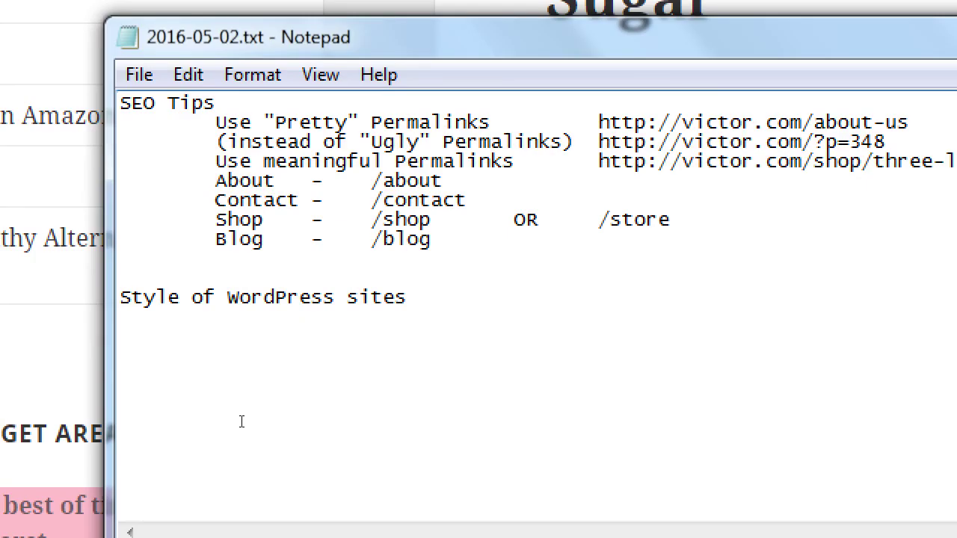
{"action": "key", "text": "Home"}
{"action": "key", "text": "Right"}
{"action": "key", "text": "Right"}
{"action": "key", "text": "Right"}
{"action": "key", "text": "Right"}
{"action": "key", "text": "Right"}
{"action": "type", "text": "s"}
{"action": "key", "text": "End"}
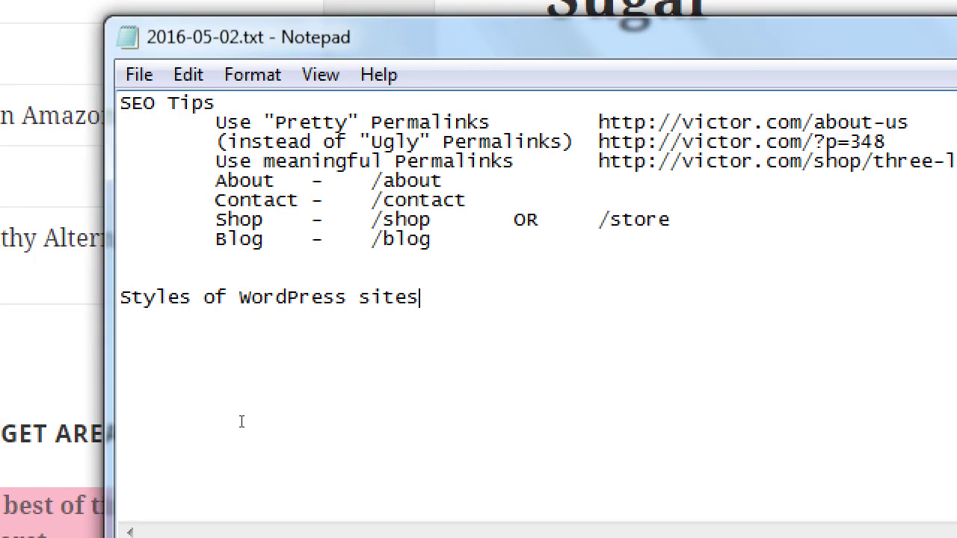
List "Static", "Hybrid" and "Blog" on separate indented lines under the "Styles of WordPress sites" heading.
{"action": "key", "text": "Return"}
{"action": "key", "text": "Tab"}
{"action": "type", "text": "Static"}
{"action": "key", "text": "Return"}
{"action": "key", "text": "Tab"}
{"action": "type", "text": "Hy"}
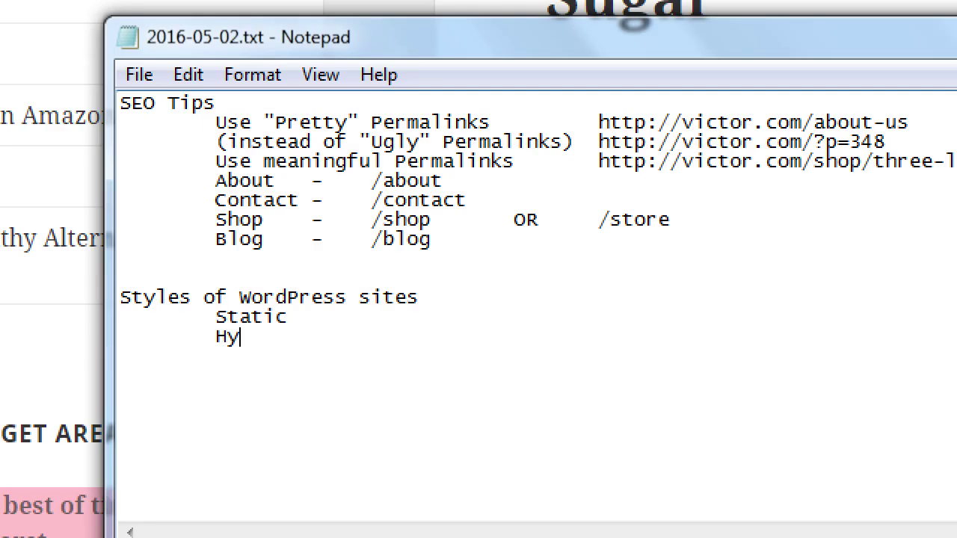
{"action": "type", "text": "brid"}
{"action": "key", "text": "Return"}
{"action": "key", "text": "Tab"}
{"action": "type", "text": "Bl"}
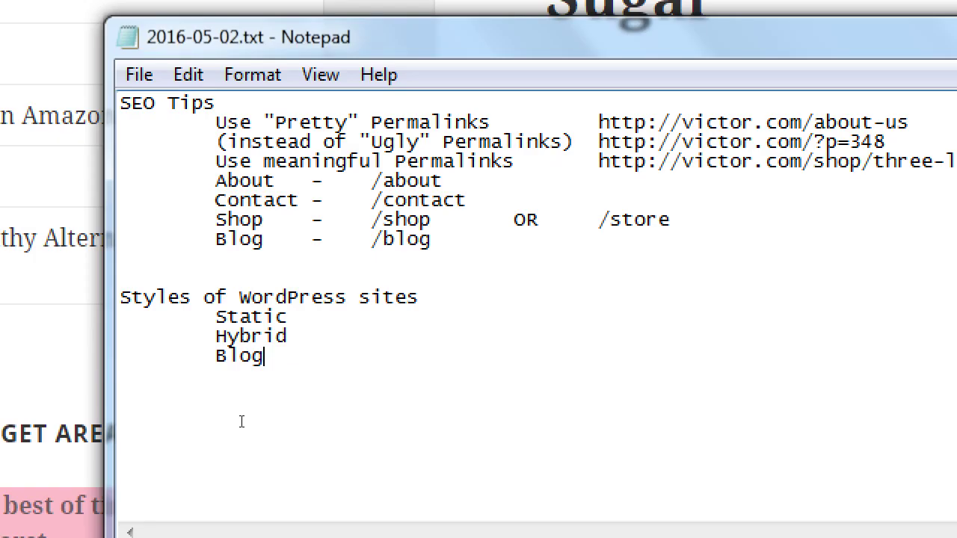
Describe the Static style with "- Elements on the home page don't change much".
{"action": "key", "text": "Up"}
{"action": "key", "text": "End"}
{"action": "key", "text": "Up"}
{"action": "type", "text": "- Element"}
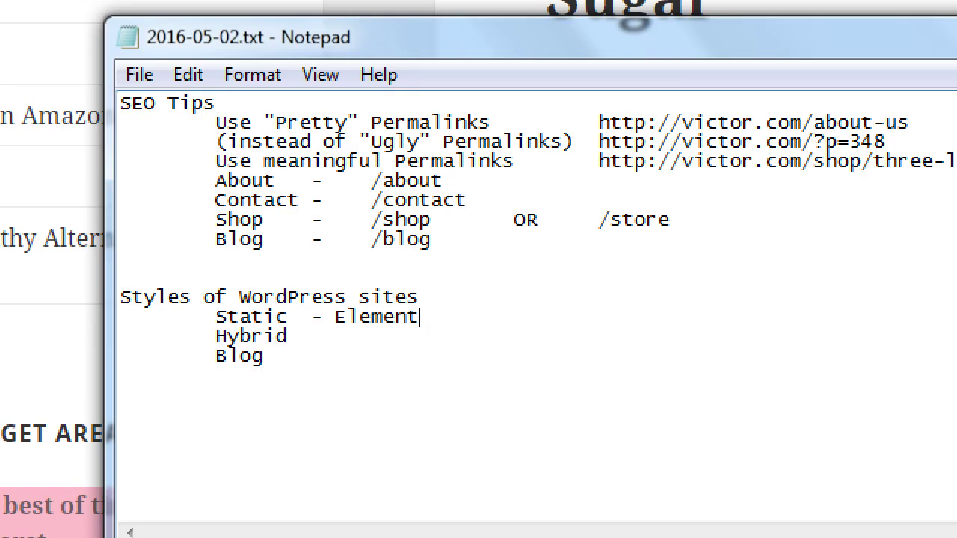
{"action": "type", "text": "s on the home page don't ma"}
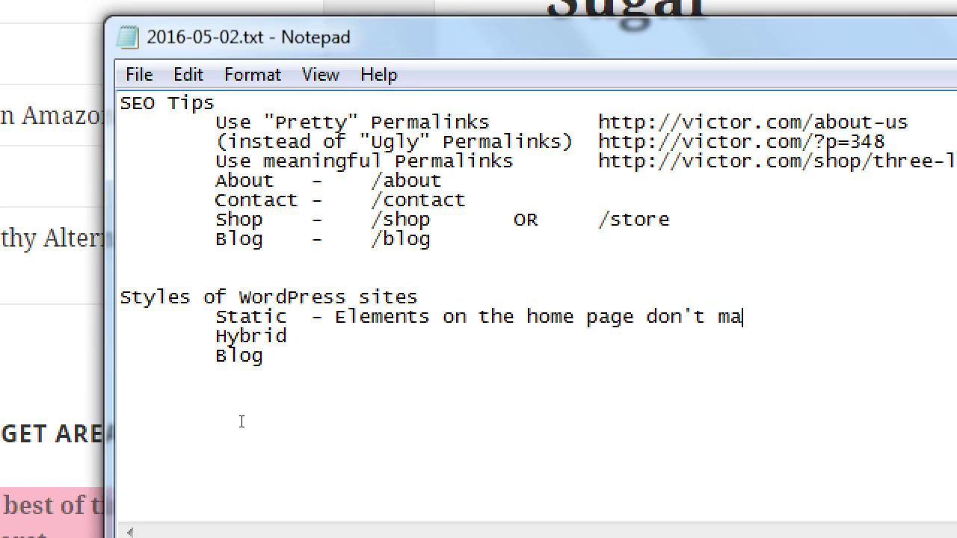
{"action": "key", "text": "BackSpace"}
{"action": "key", "text": "BackSpace"}
{"action": "type", "text": "change much"}
{"action": "key", "text": "Down"}
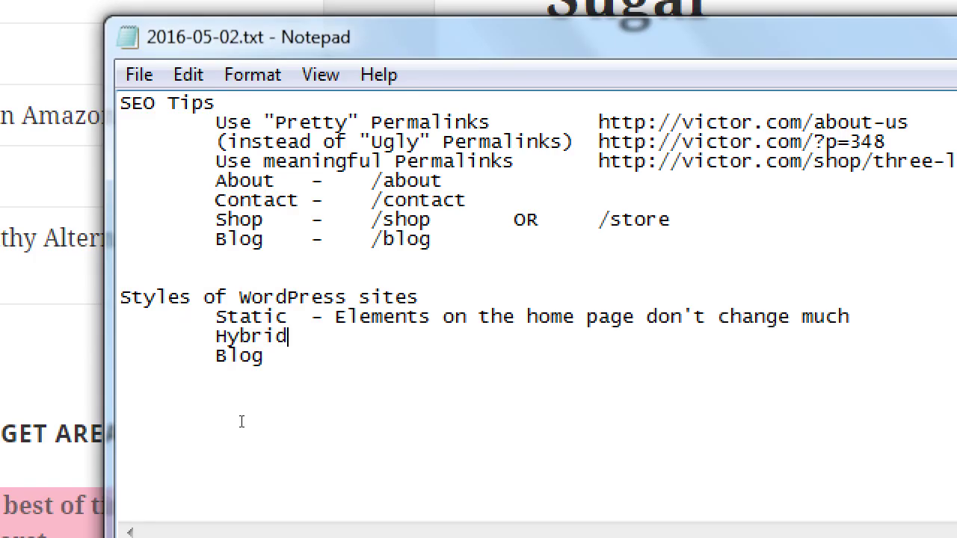
Describe Blog with "- Elements on the home page change often" and Hybrid with "- A mixture of the two".
{"action": "key", "text": "Down"}
{"action": "key", "text": "Tab"}
{"action": "type", "text": "- Elements on the home page change often"}
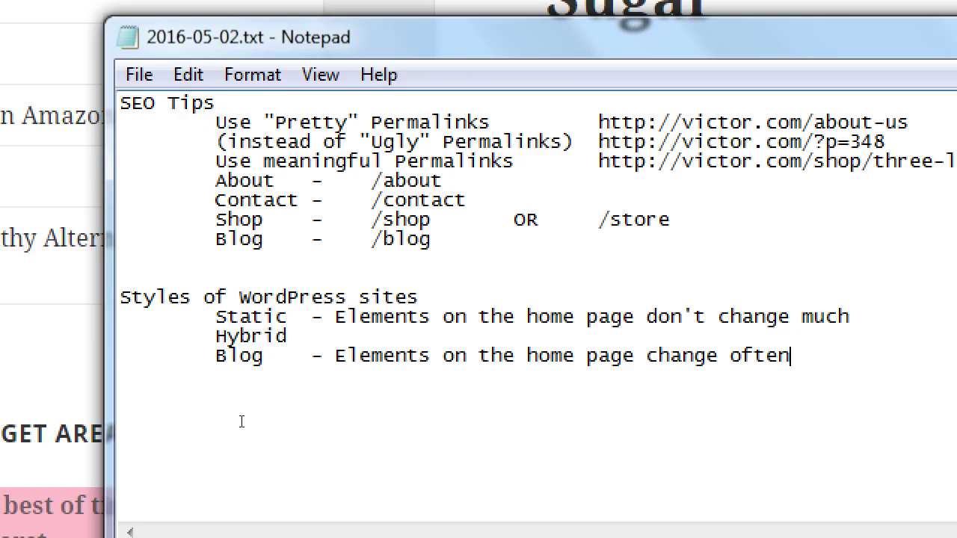
{"action": "key", "text": "Up"}
{"action": "key", "text": "Tab"}
{"action": "type", "text": "- A mixture of the two"}
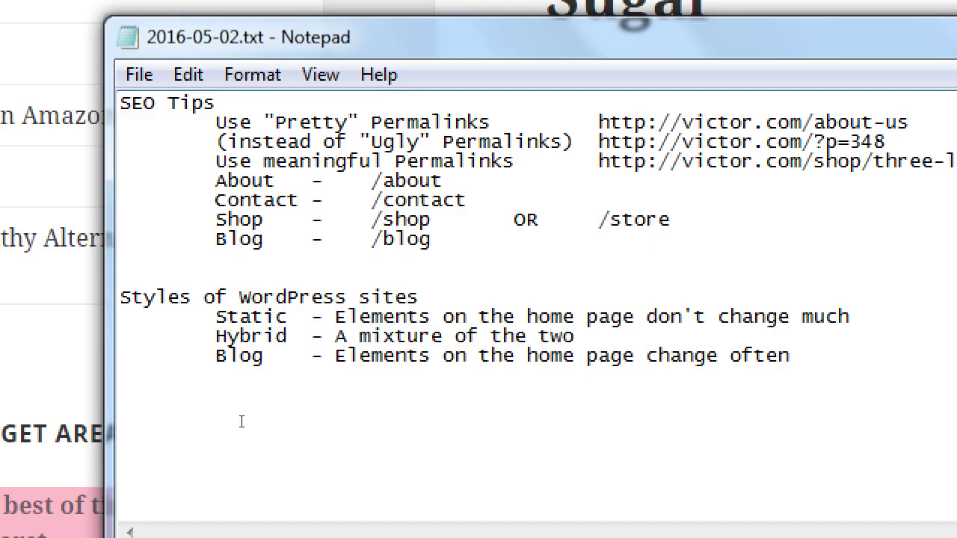
Return to the browser and review the posts shown on the Victor's Bakery homepage.
{"action": "key", "text": "super+minus"}
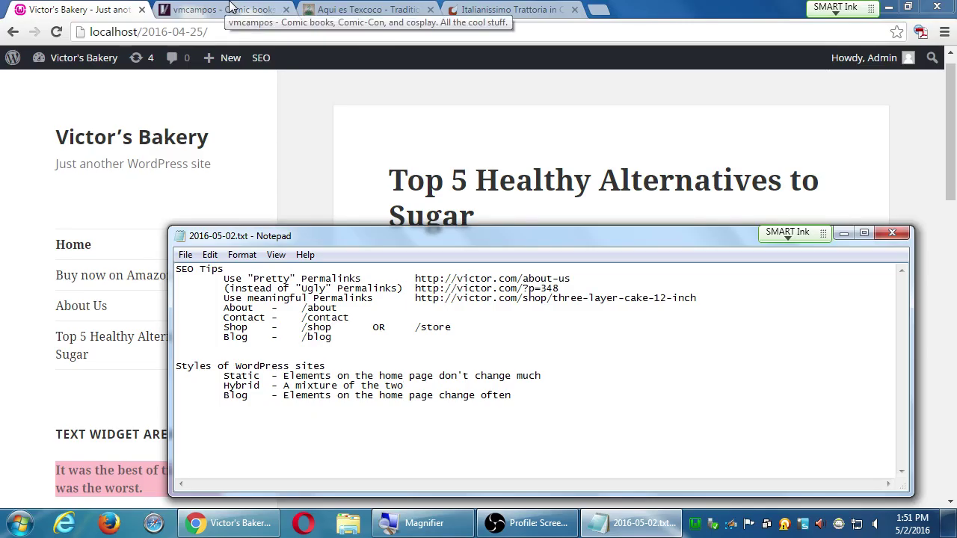
{"action": "left_click", "coordinate": [304, 95]}
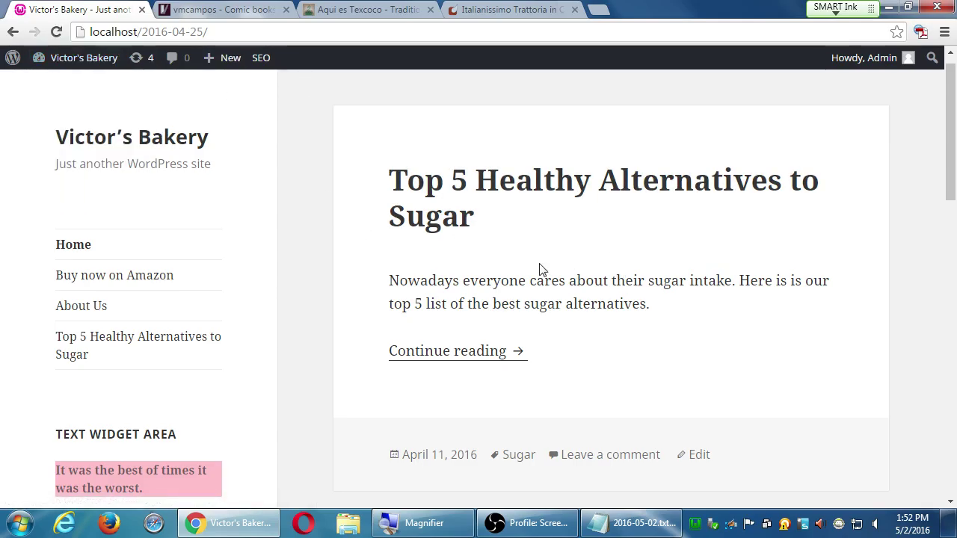
{"action": "scroll", "coordinate": [365, 393], "scroll_direction": "down", "scroll_amount": 5}
{"action": "scroll", "coordinate": [380, 410], "scroll_direction": "up", "scroll_amount": 2}
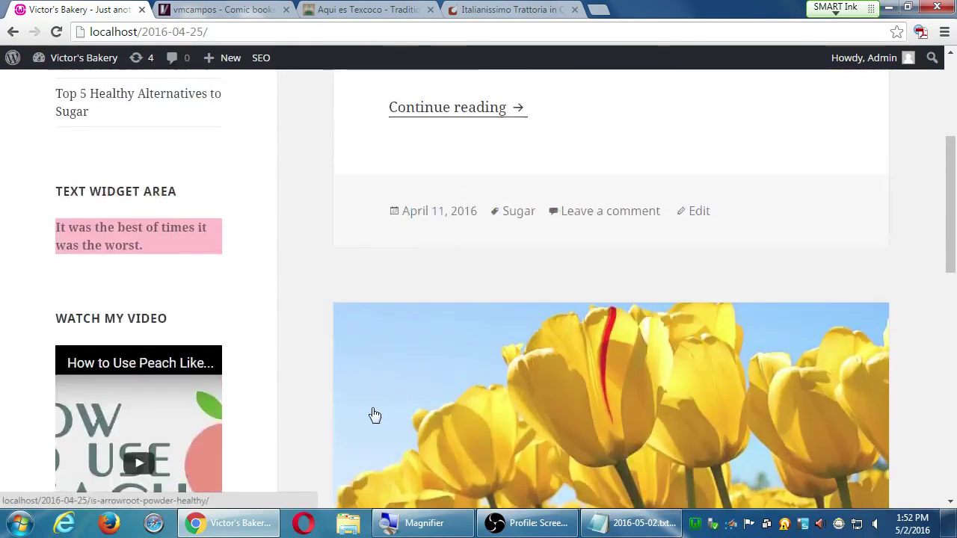
{"action": "scroll", "coordinate": [375, 416], "scroll_direction": "up", "scroll_amount": 4}
Open the Reading settings in the Victor's Bakery dashboard.
{"action": "mouse_move", "coordinate": [82, 69]}
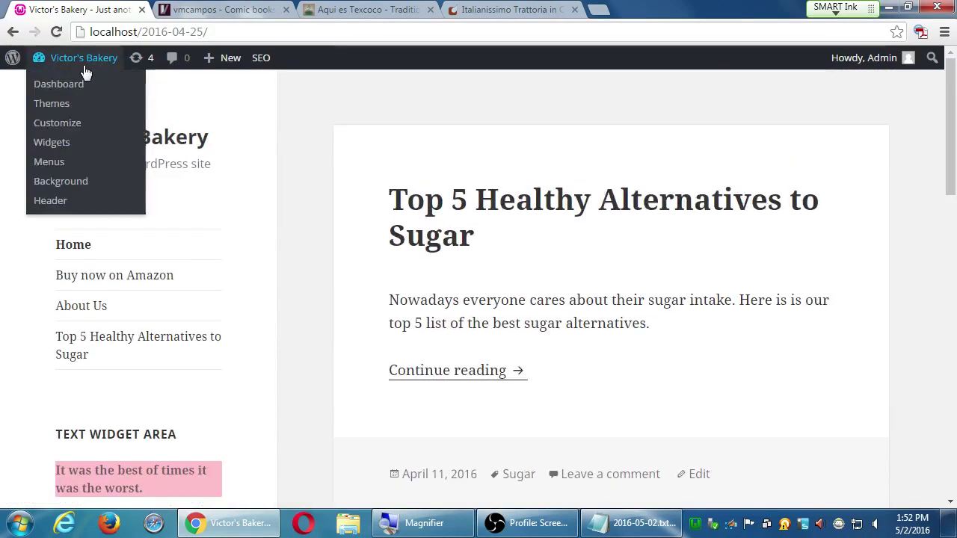
{"action": "left_click", "coordinate": [62, 84]}
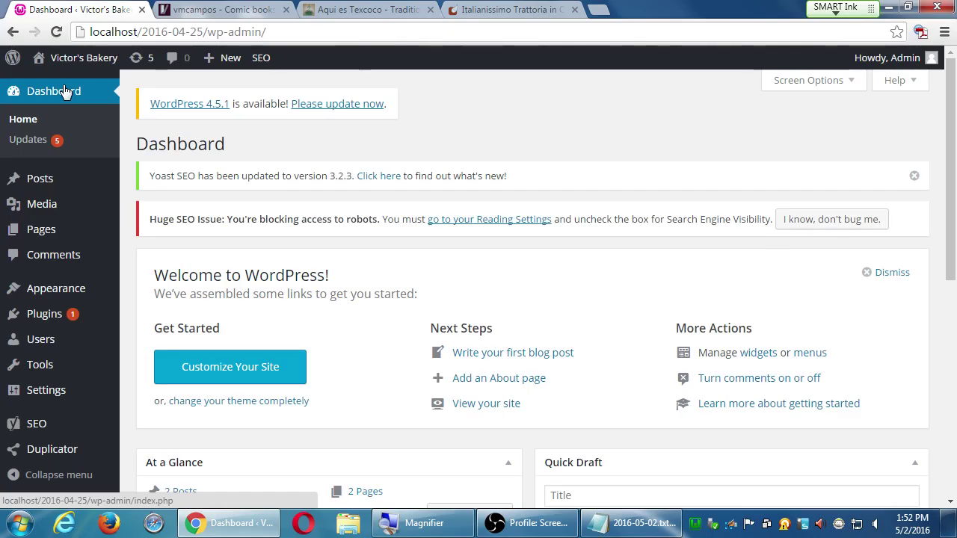
{"action": "mouse_move", "coordinate": [79, 374]}
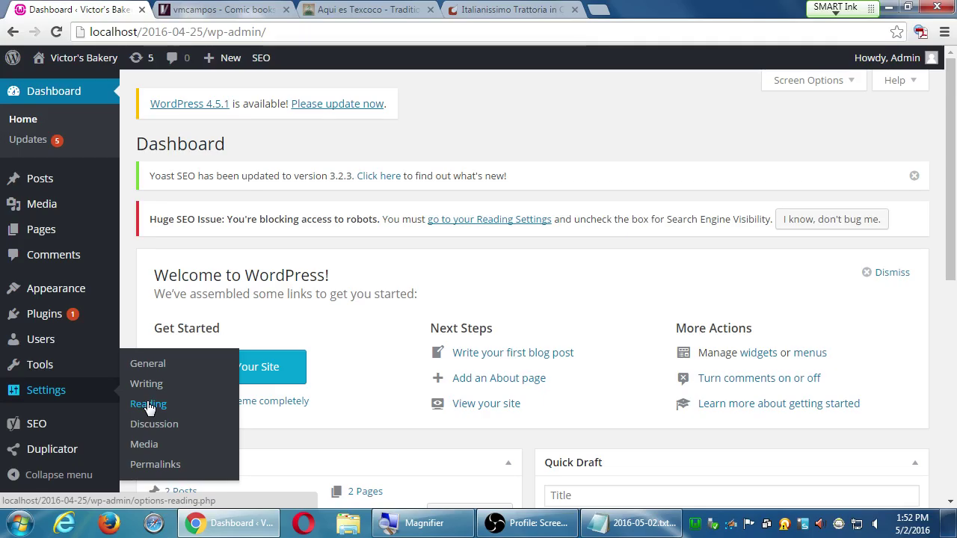
{"action": "left_click", "coordinate": [148, 407]}
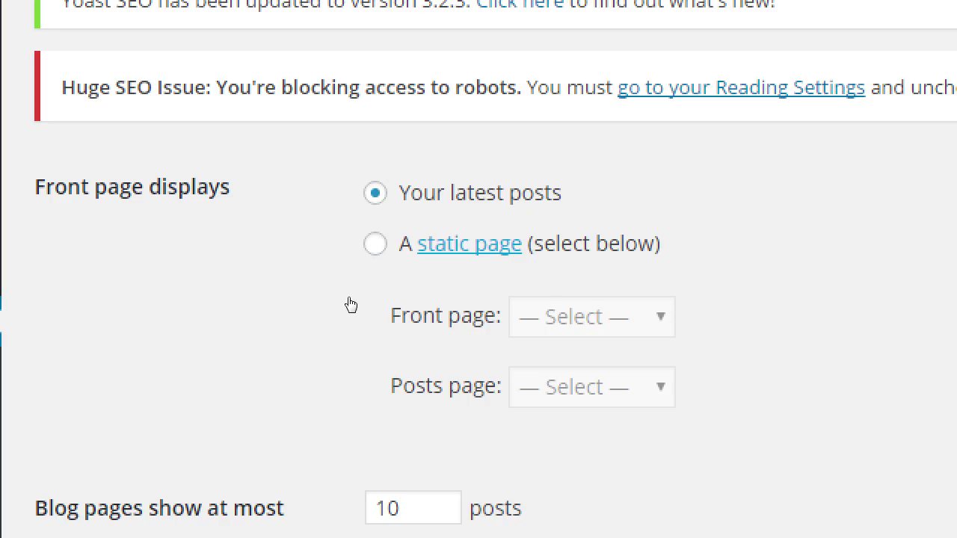
Select a static page for the front page display and check which pages are offered as the front page.
{"action": "key", "text": "Down"}
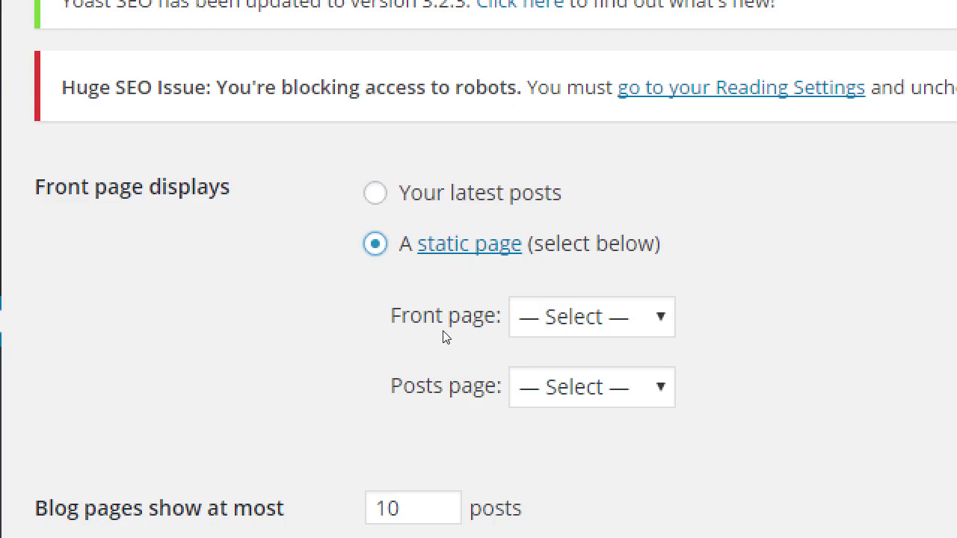
{"action": "key", "text": "Tab"}
{"action": "key", "text": "alt+Down"}
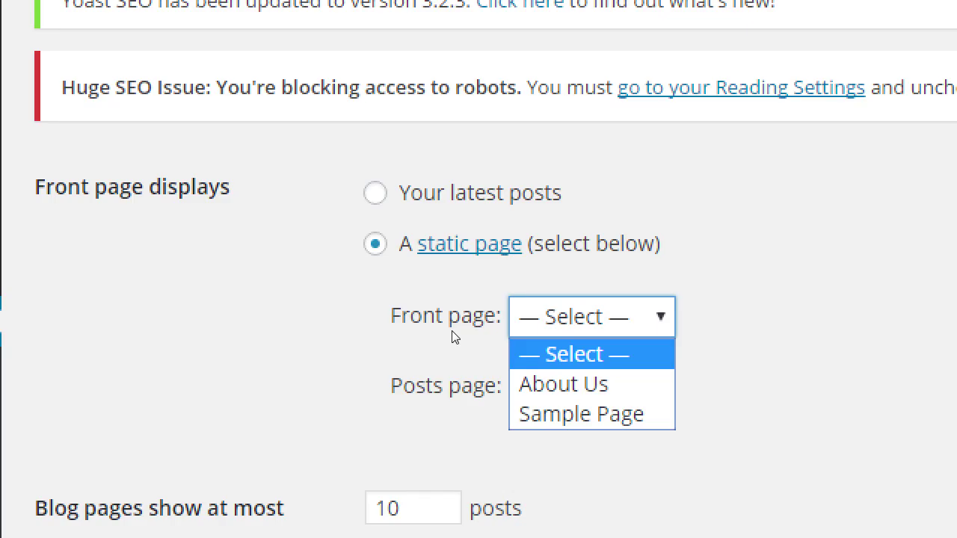
{"action": "left_click", "coordinate": [241, 384]}
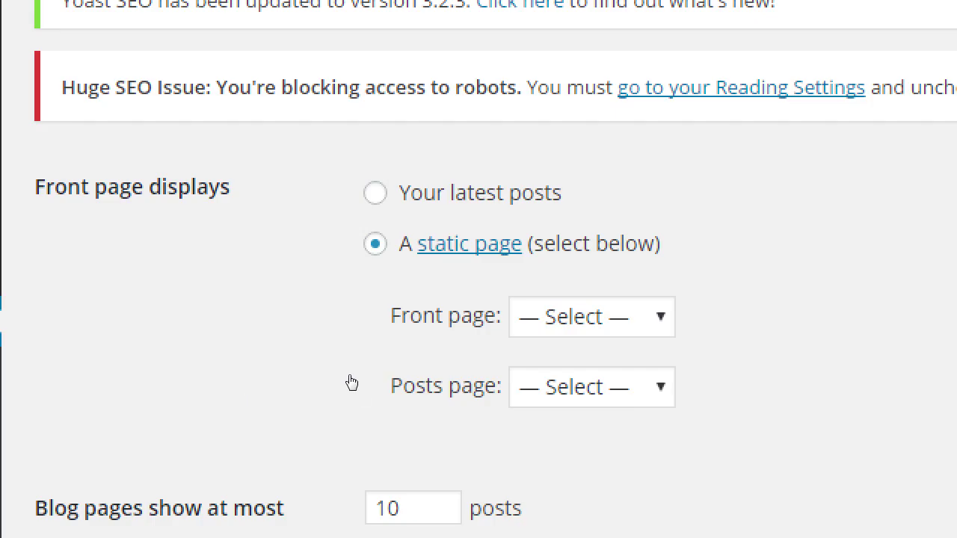
{"action": "left_click", "coordinate": [400, 380]}
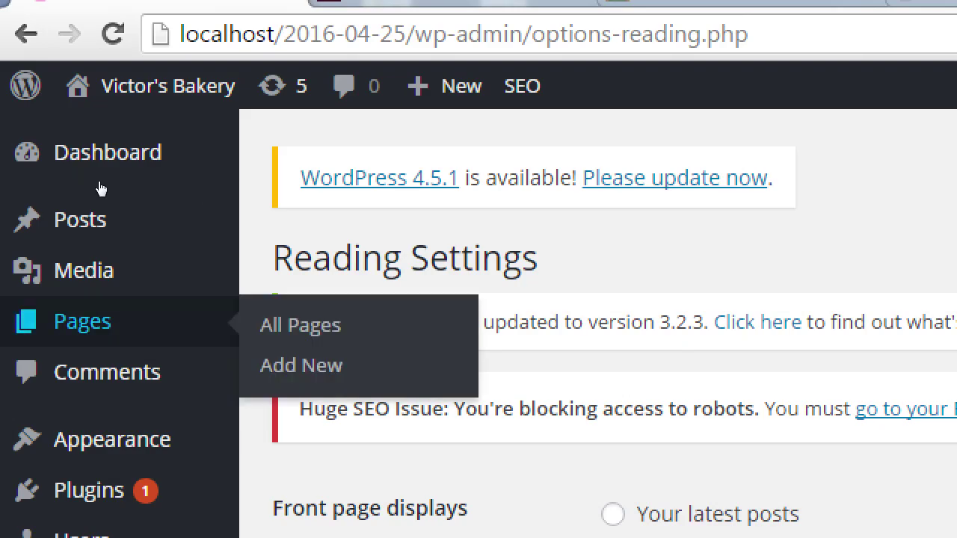
Add a new page and title it "Home".
{"action": "key", "text": "Return"}
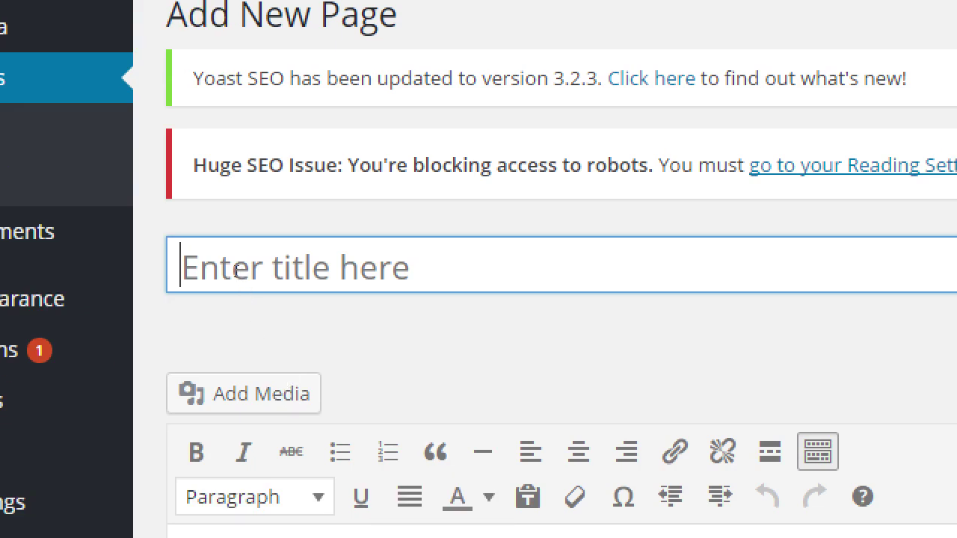
{"action": "left_click", "coordinate": [236, 270]}
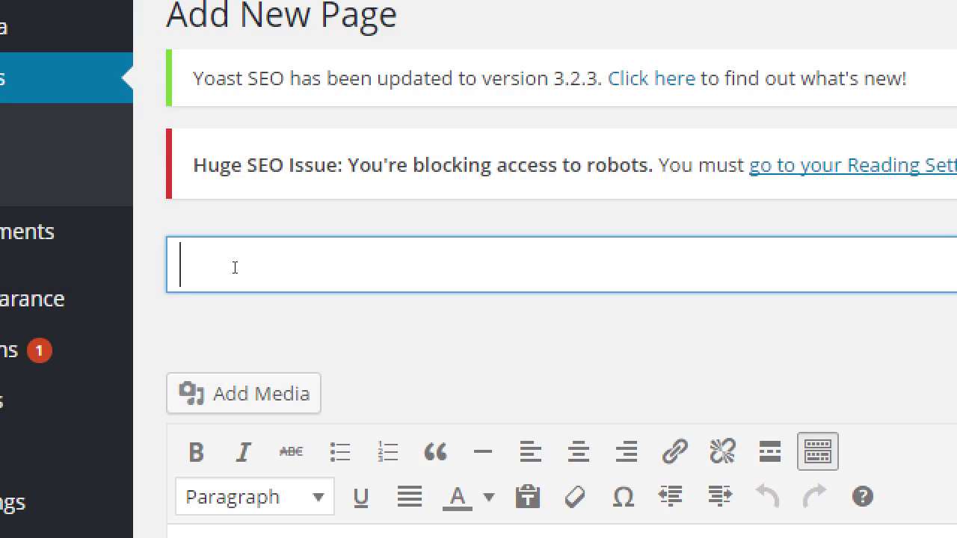
{"action": "type", "text": "Home"}
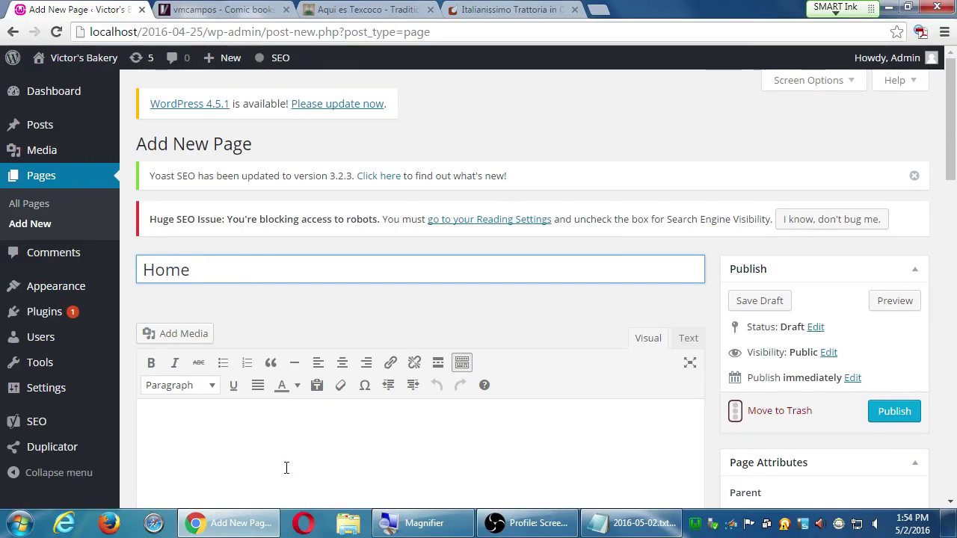
{"action": "left_click", "coordinate": [264, 451]}
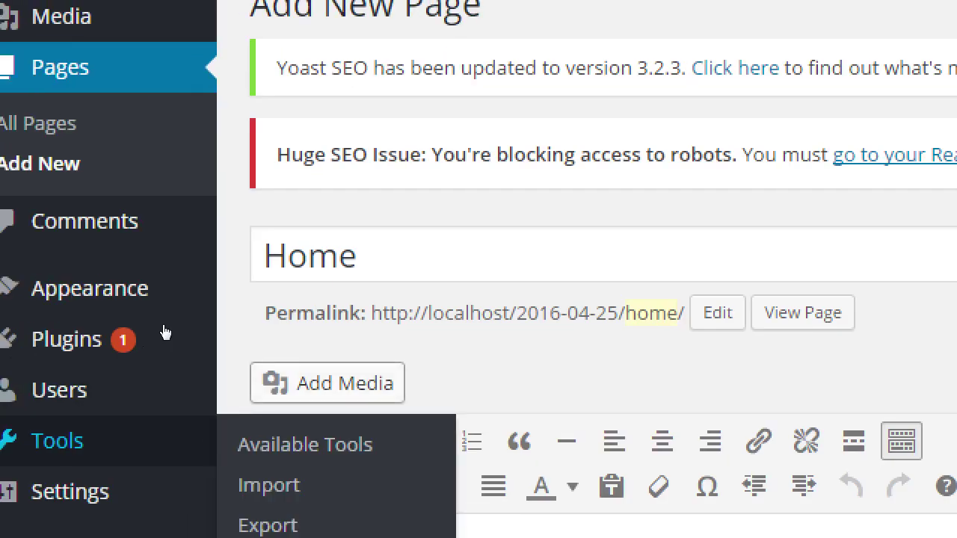
{"action": "key", "text": "shift+Tab"}
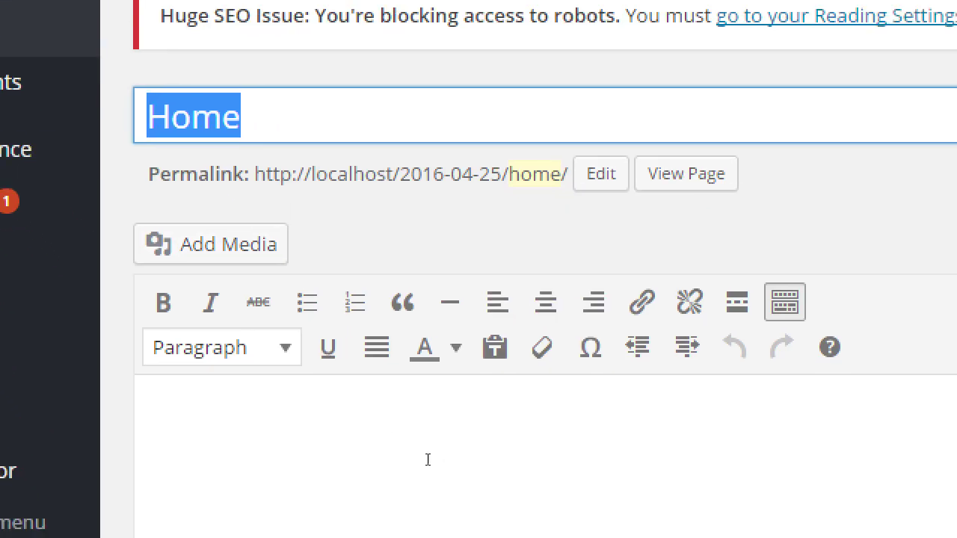
Begin the Home page's body text with "Welcome to our site.".
{"action": "left_click", "coordinate": [425, 460]}
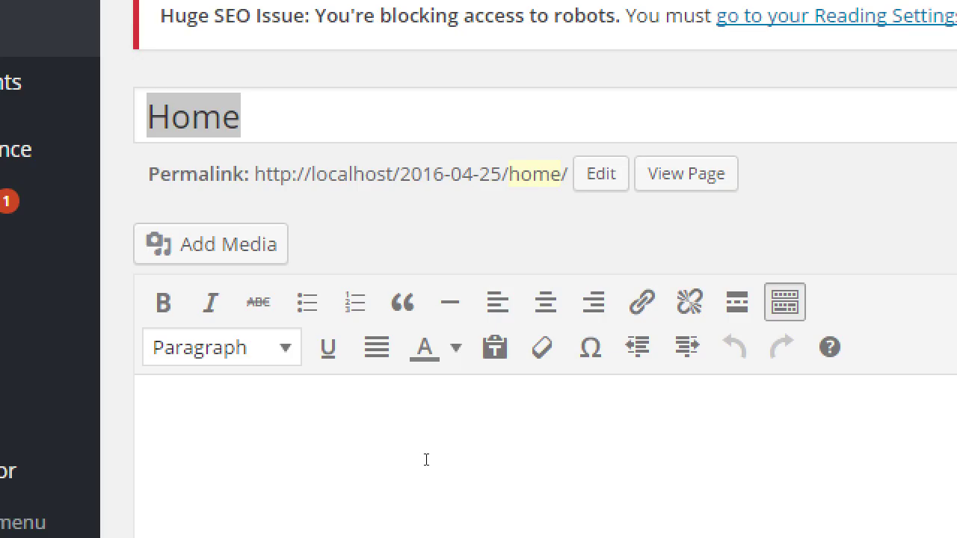
{"action": "type", "text": "We"}
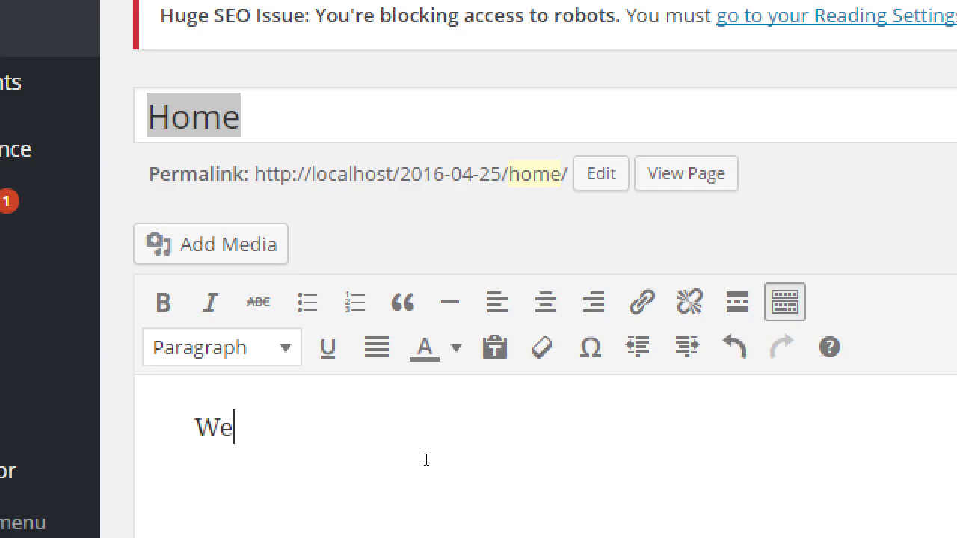
{"action": "type", "text": "lcome to ou"}
{"action": "key", "text": "BackSpace"}
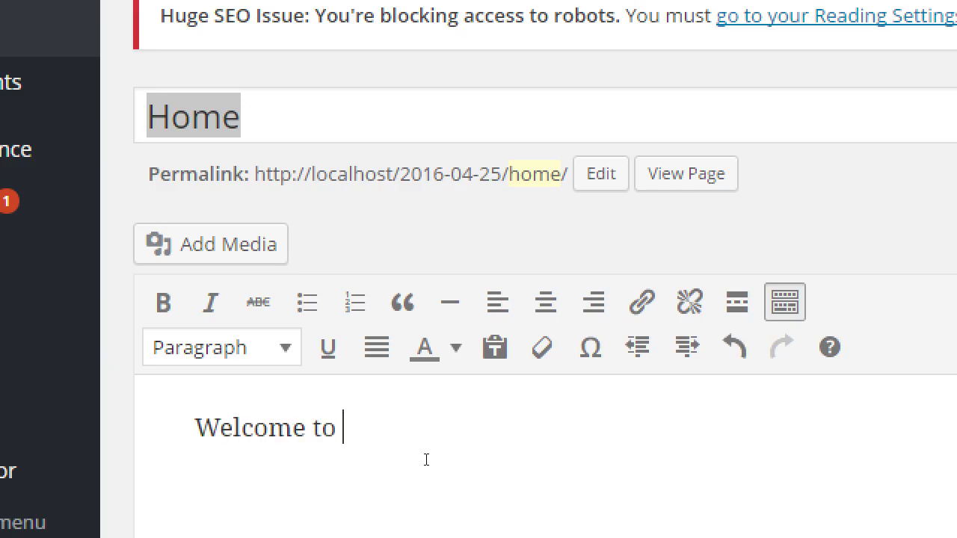
{"action": "type", "text": "our site."}
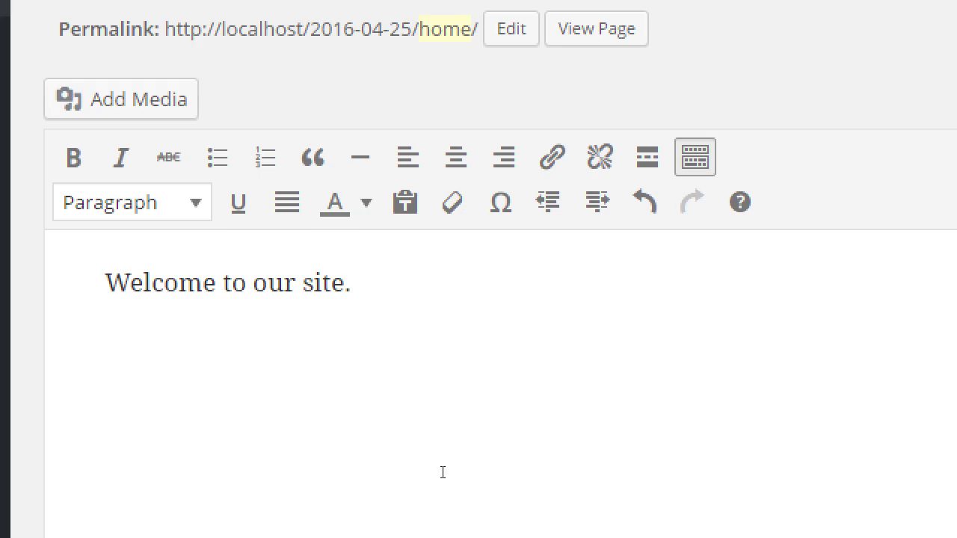
Continue the body text after the welcome sentence with "We have the best selection of baked goods".
{"action": "type", "text": "We have"}
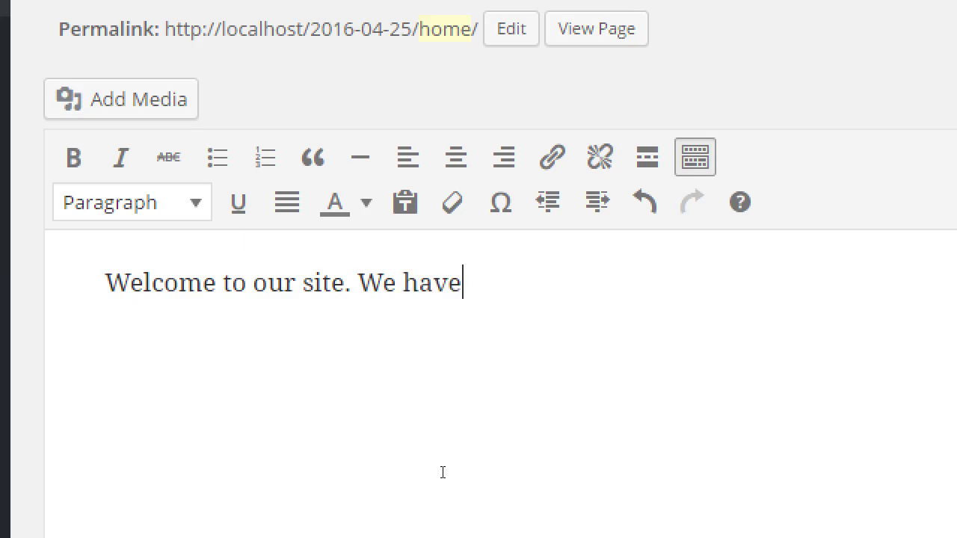
{"action": "type", "text": " the best o"}
{"action": "key", "text": "BackSpace"}
{"action": "type", "text": "se"}
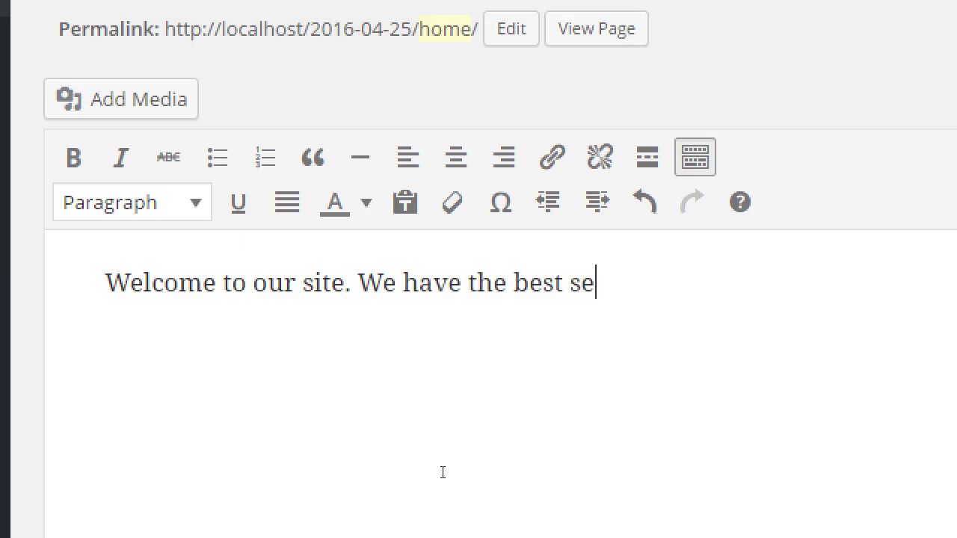
{"action": "type", "text": "lection of bac"}
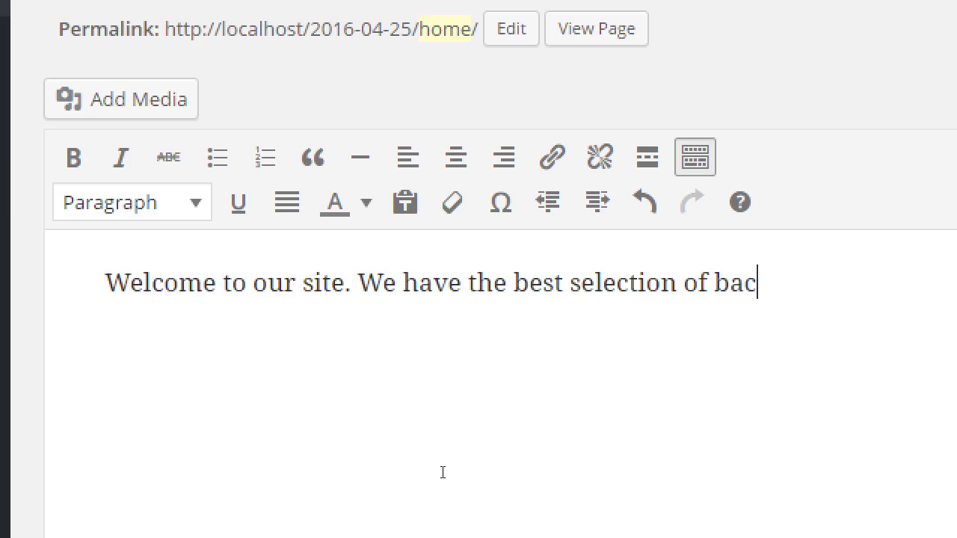
{"action": "key", "text": "BackSpace"}
{"action": "type", "text": "ked goods"}
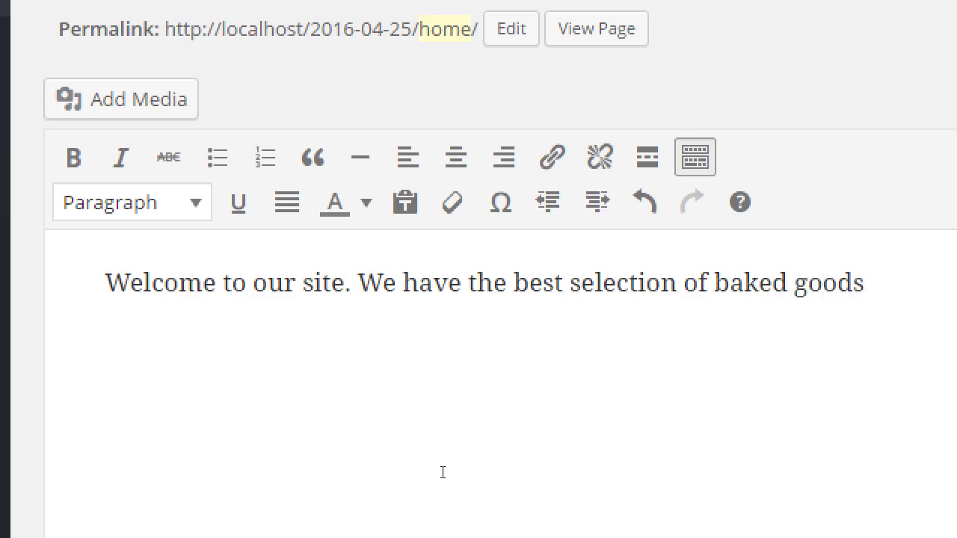
Extend the Home page's baked goods sentence with "in all of San Diego." and begin another sentence with "Ou".
{"action": "key", "text": "super+minus"}
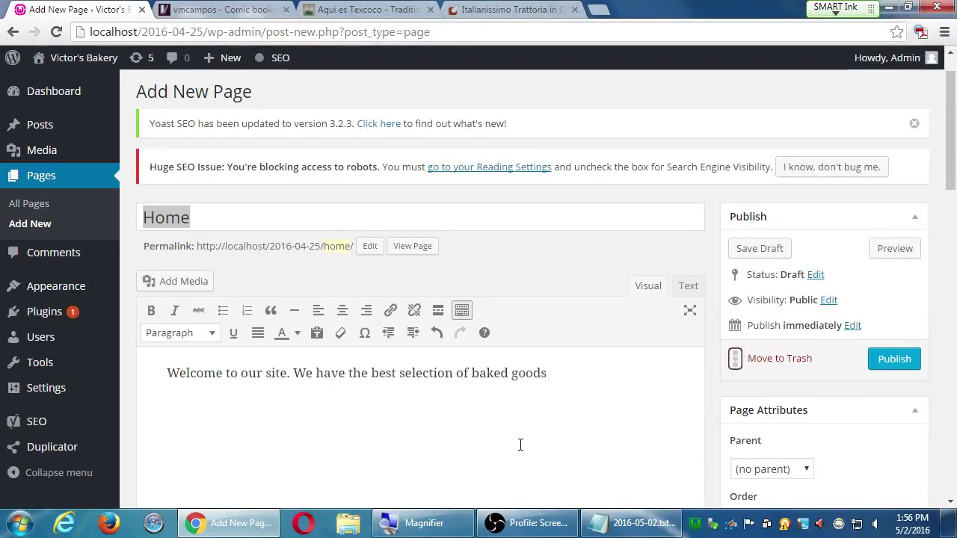
{"action": "scroll", "coordinate": [770, 409], "scroll_direction": "down", "scroll_amount": 1}
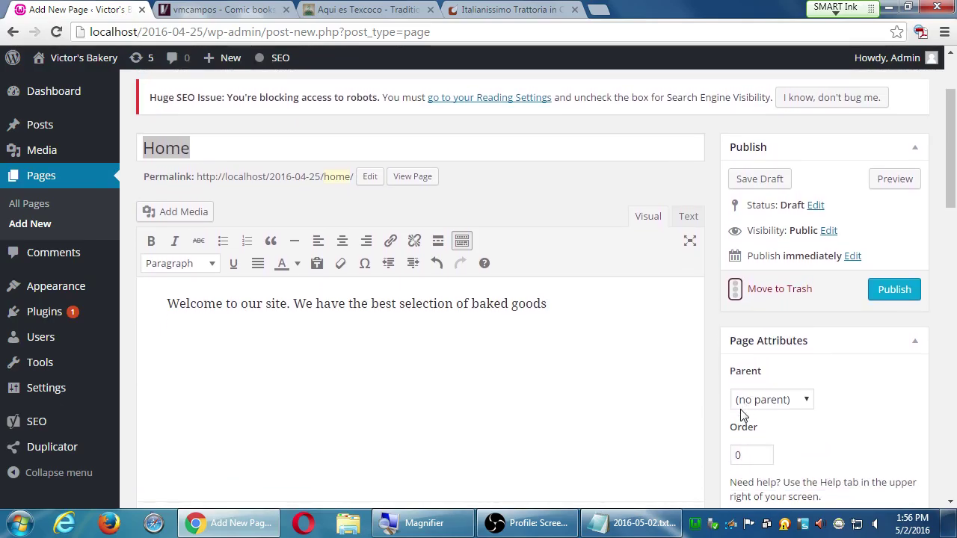
{"action": "type", "text": "in all of s"}
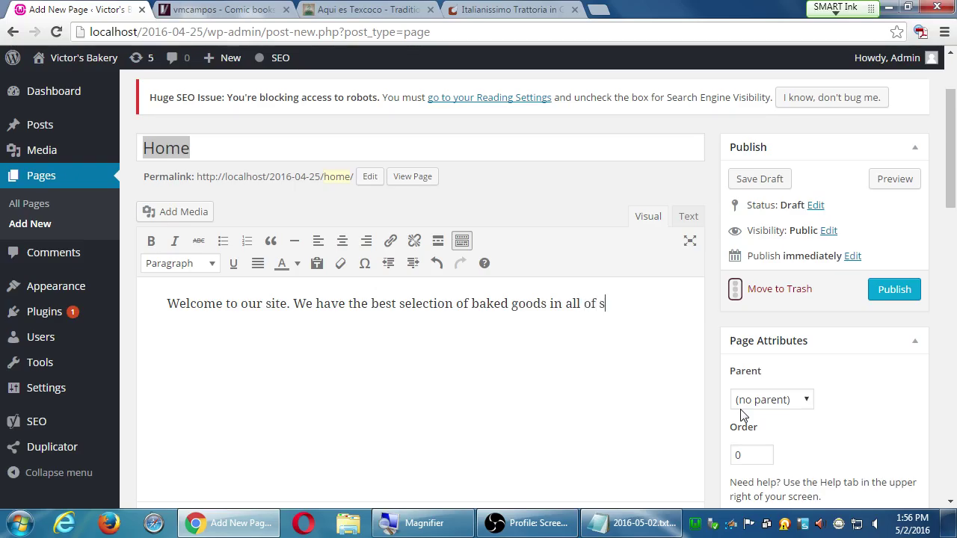
{"action": "key", "text": "BackSpace"}
{"action": "type", "text": "San Diego. Ou"}
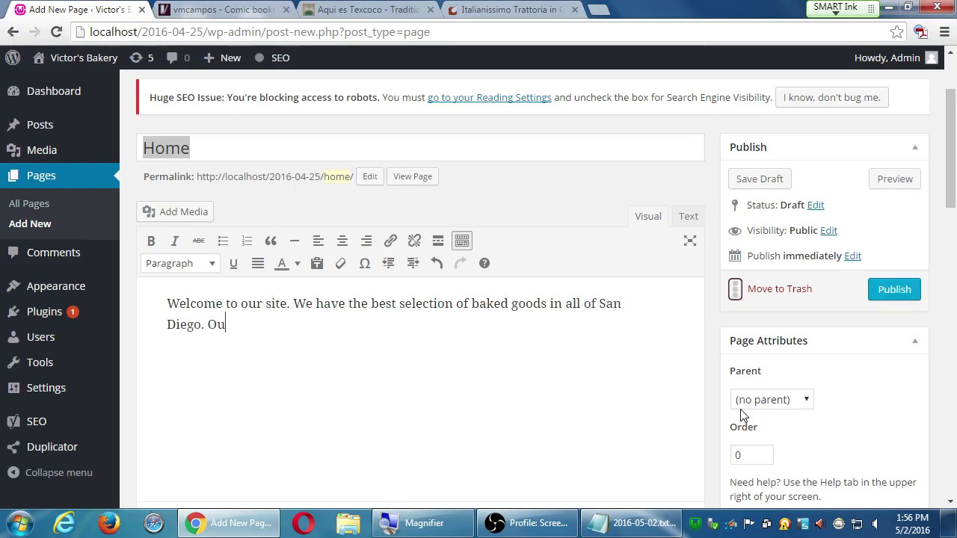
Complete the last sentence of the Home page's body text as "Our old-world recipes meet a new generation of bakers.".
{"action": "type", "text": "r old-"}
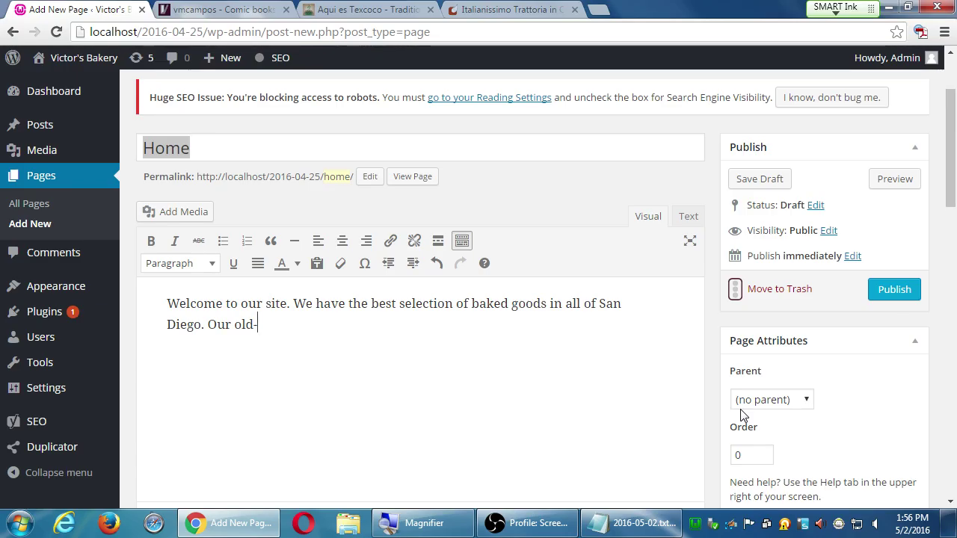
{"action": "type", "text": "world"}
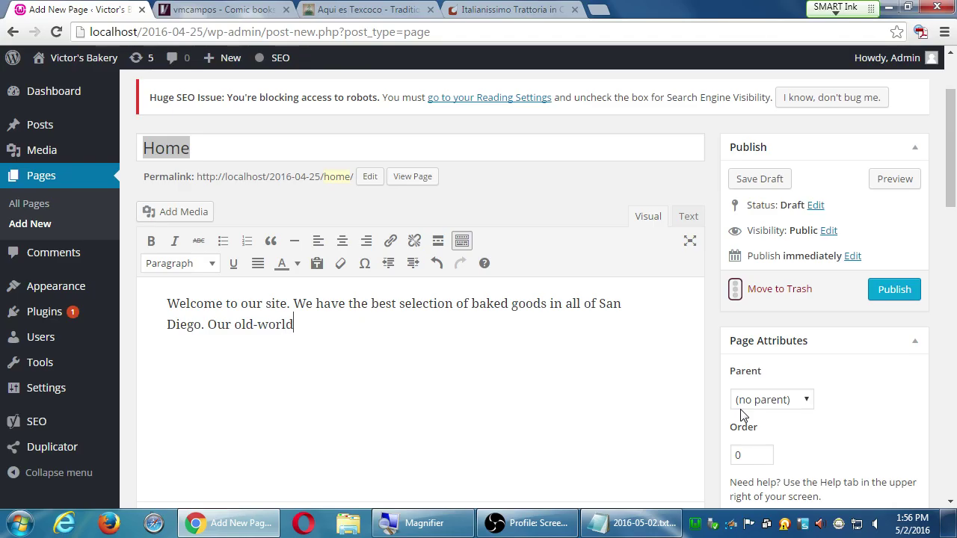
{"action": "type", "text": " recipes mee"}
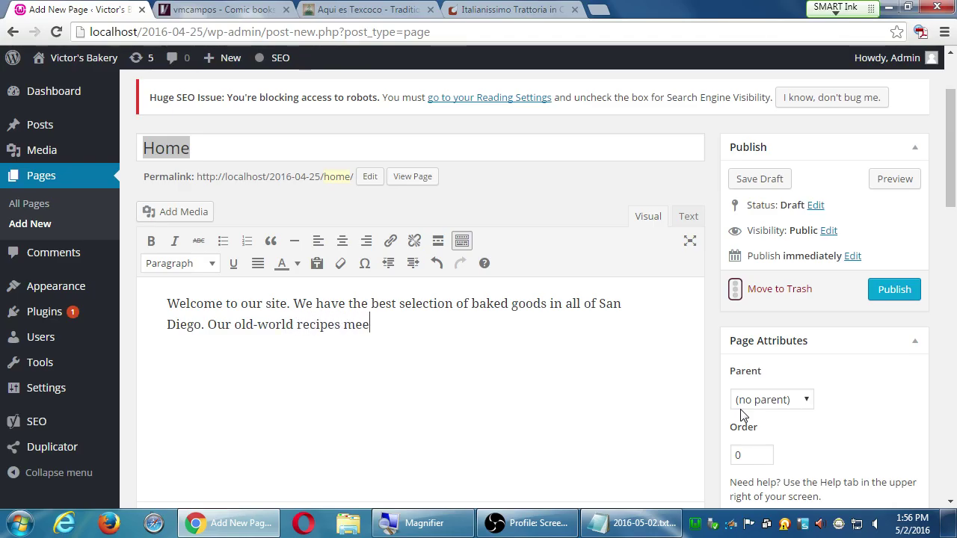
{"action": "type", "text": "t a new genra"}
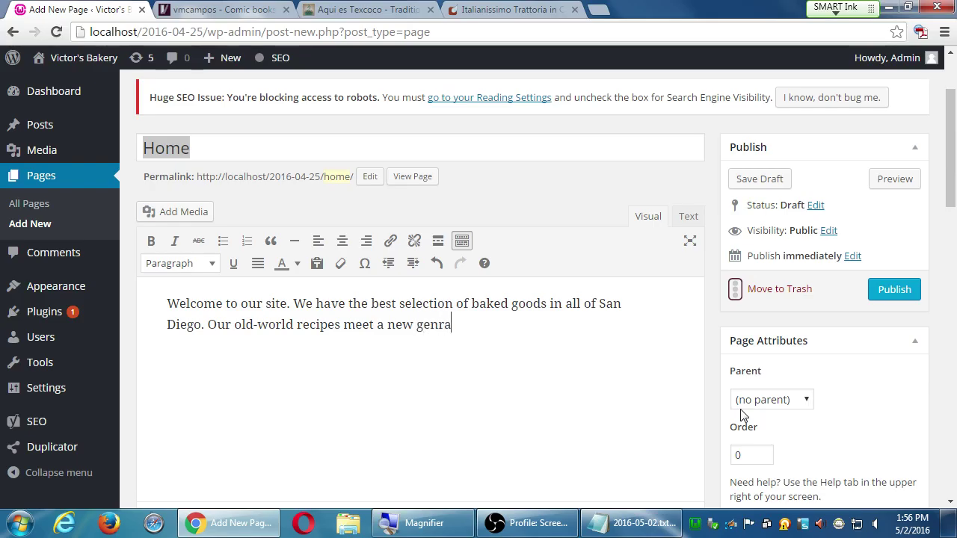
{"action": "key", "text": "BackSpace"}
{"action": "key", "text": "BackSpace"}
{"action": "type", "text": "eration of bakers."}
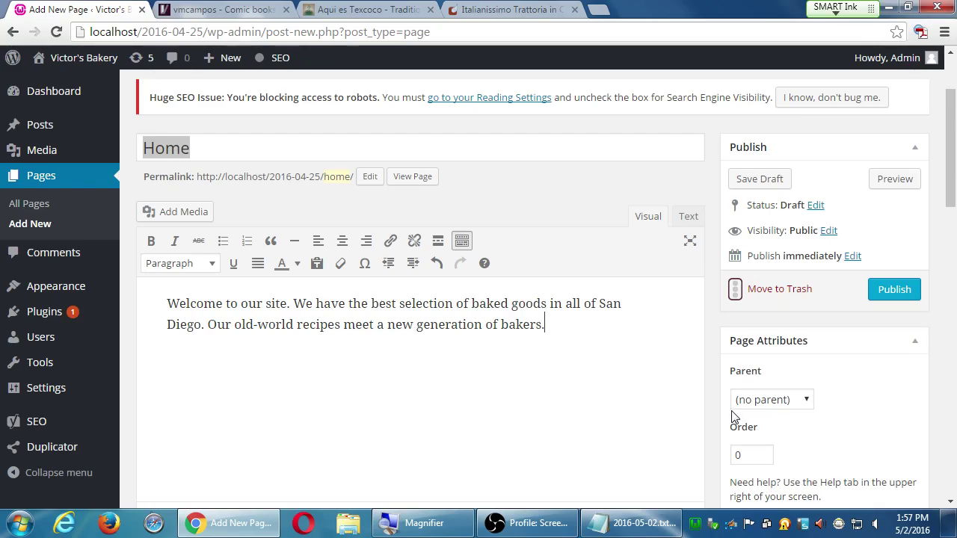
Switch to the Notepad notes and indent the Blog and Shop permalink examples one more level under "Use meaningful Permalinks".
{"action": "left_click", "coordinate": [659, 524]}
{"action": "key", "text": "super+plus"}
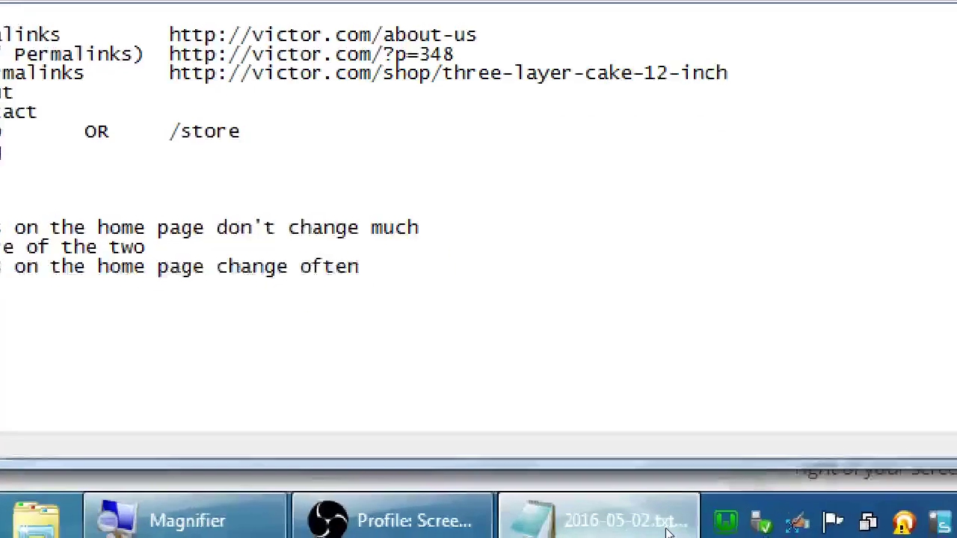
{"action": "key", "text": "Up"}
{"action": "key", "text": "Up"}
{"action": "key", "text": "Up"}
{"action": "key", "text": "Up"}
{"action": "key", "text": "Up"}
{"action": "key", "text": "Left"}
{"action": "key", "text": "Home"}
{"action": "key", "text": "Right"}
{"action": "key", "text": "Tab"}
{"action": "key", "text": "Home"}
{"action": "key", "text": "Tab"}
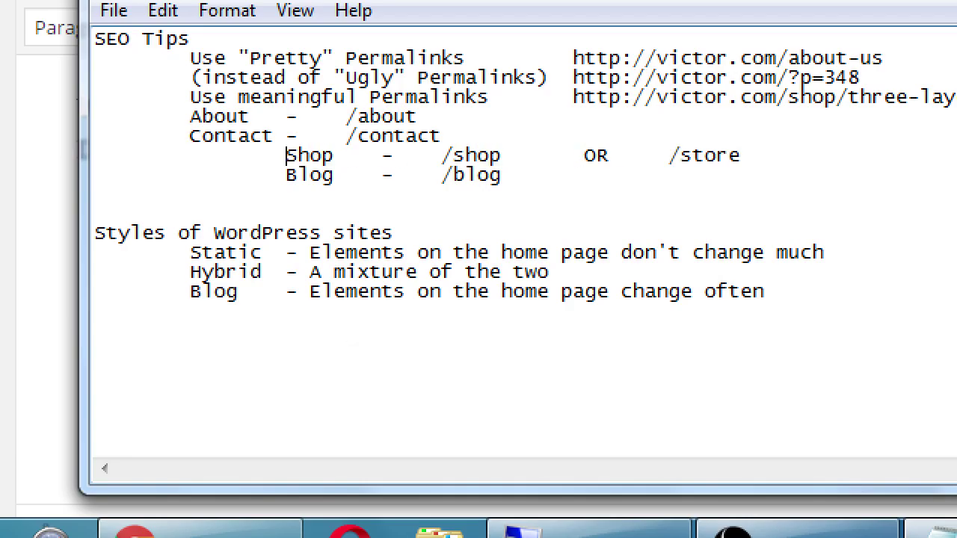
Indent the Contact and About permalink examples one more level to line up with the Shop and Blog examples.
{"action": "key", "text": "Up"}
{"action": "key", "text": "Home"}
{"action": "key", "text": "Tab"}
{"action": "key", "text": "Up"}
{"action": "key", "text": "Left"}
{"action": "key", "text": "Home"}
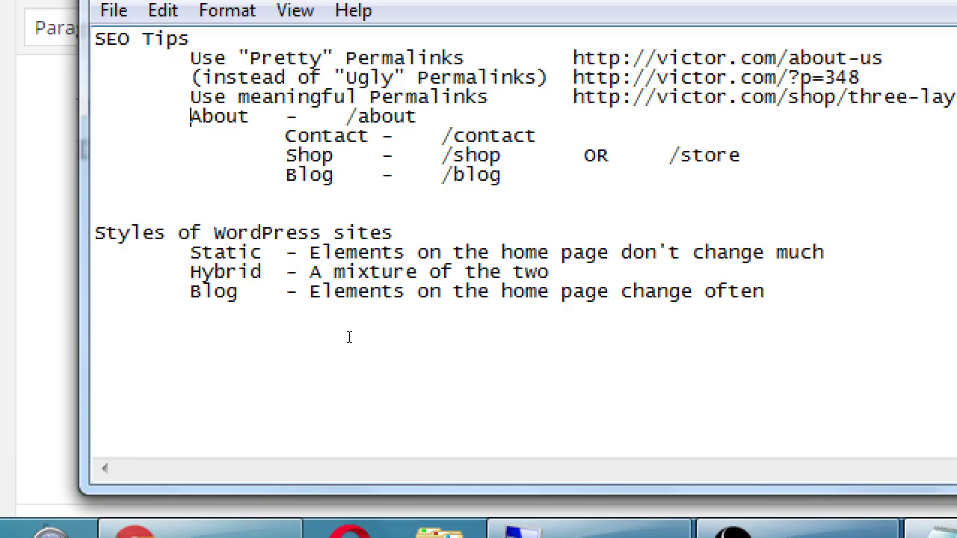
{"action": "key", "text": "Tab"}
Add the indented SEO tip "Add meaningful keywords throughout your site (not just Home page)" below the permalink examples.
{"action": "key", "text": "Down"}
{"action": "key", "text": "Down"}
{"action": "key", "text": "Down"}
{"action": "key", "text": "Down"}
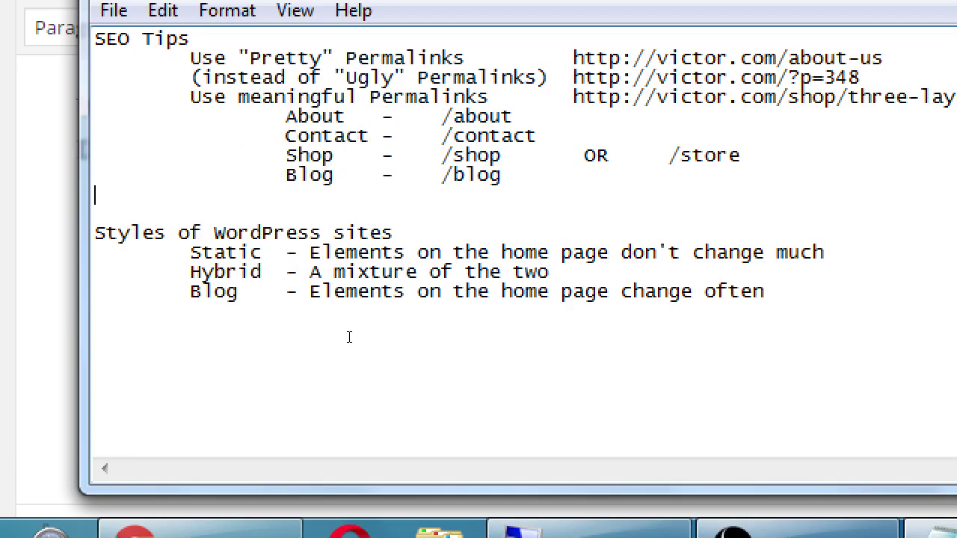
{"action": "key", "text": "Tab"}
{"action": "type", "text": "Add meaningfu"}
{"action": "type", "text": "l kewor"}
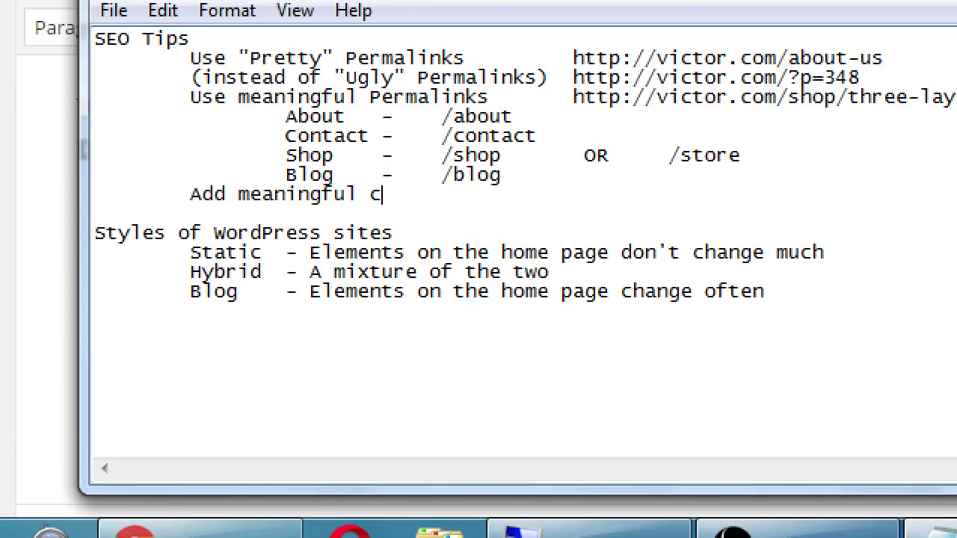
{"action": "key", "text": "BackSpace"}
{"action": "key", "text": "BackSpace"}
{"action": "key", "text": "BackSpace"}
{"action": "type", "text": "ywords throught"}
{"action": "key", "text": "BackSpace"}
{"action": "type", "text": "out your site (not jus"}
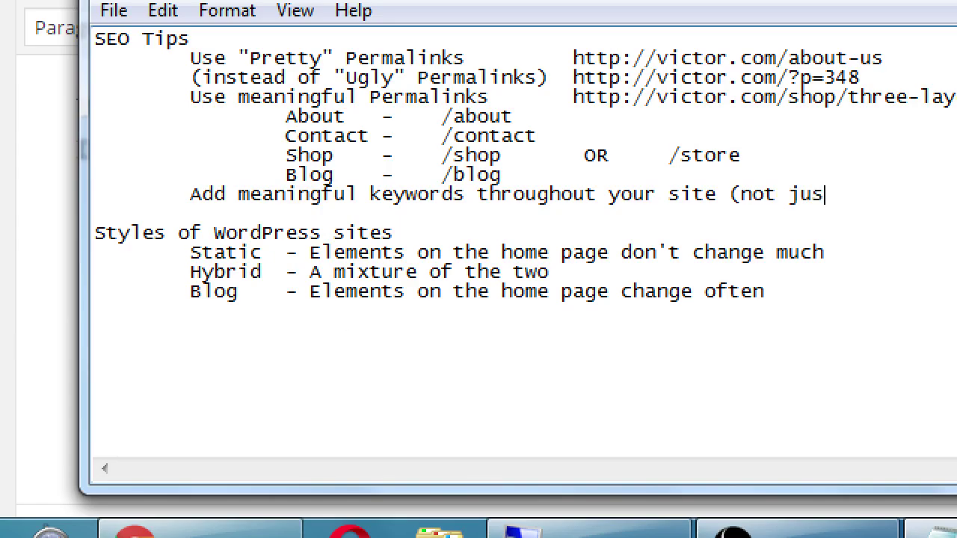
{"action": "type", "text": "t Home page"}
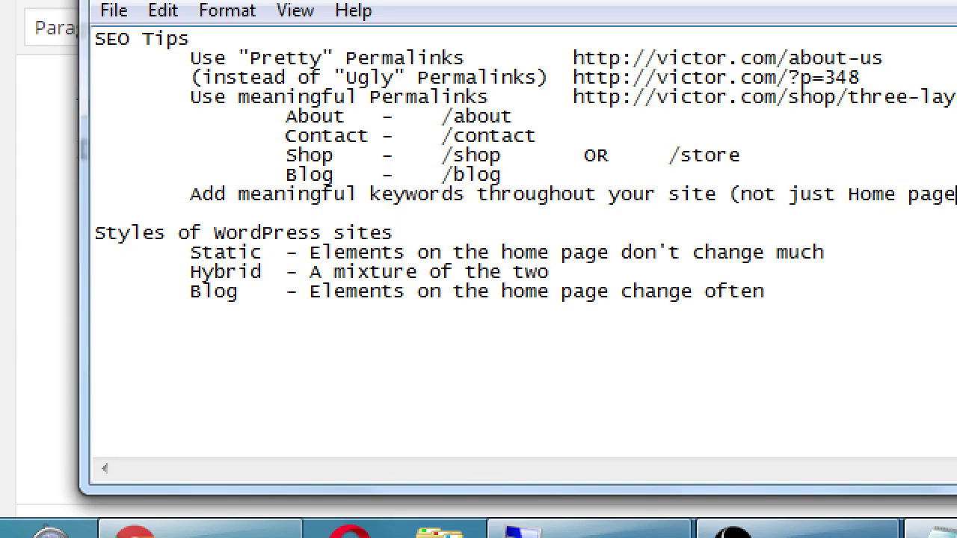
{"action": "type", "text": ")"}
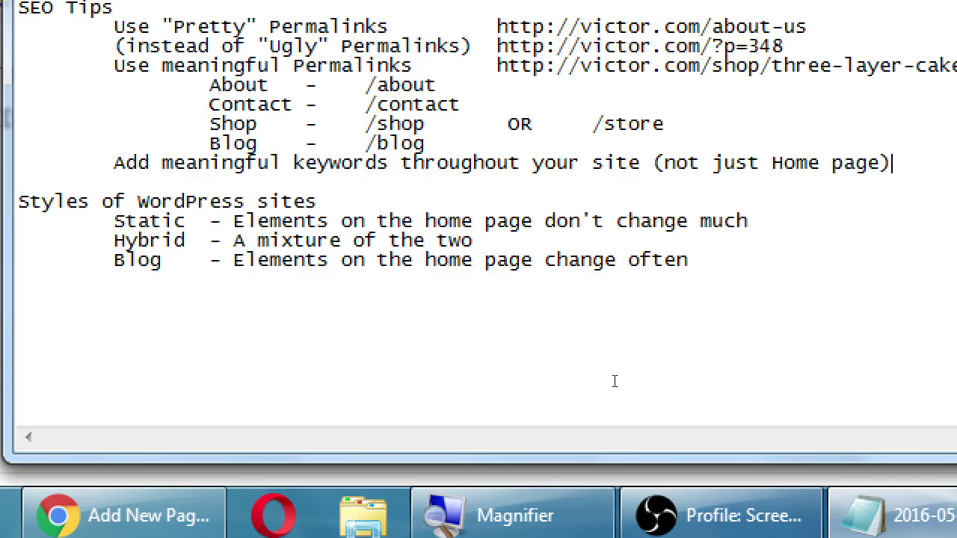
Return to the WordPress page editor in the browser and publish the Home page.
{"action": "key", "text": "super+minus"}
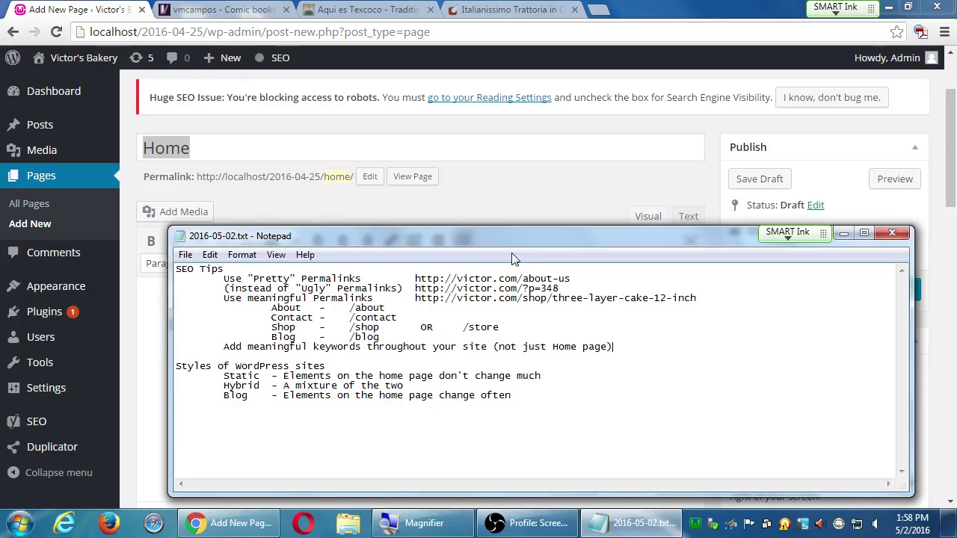
{"action": "left_click", "coordinate": [551, 191]}
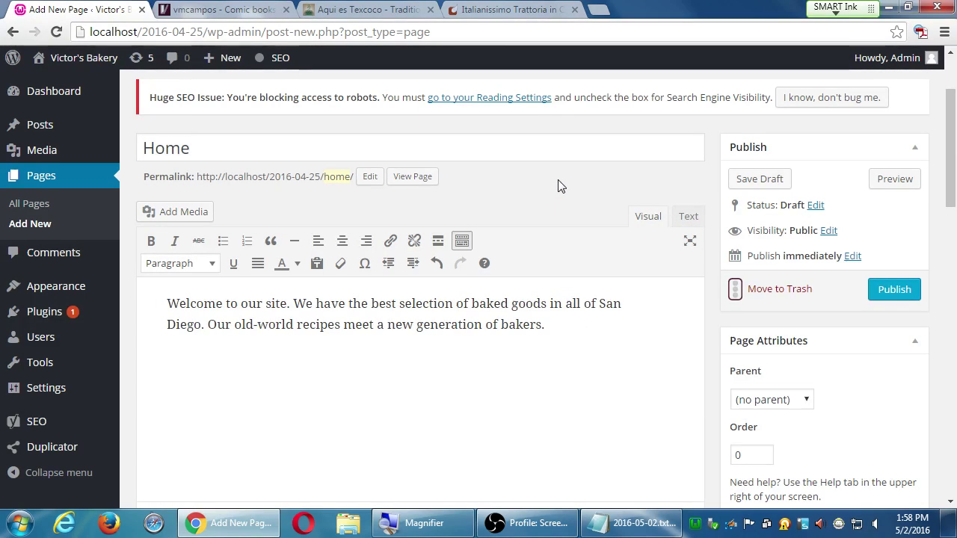
{"action": "left_click", "coordinate": [916, 295]}
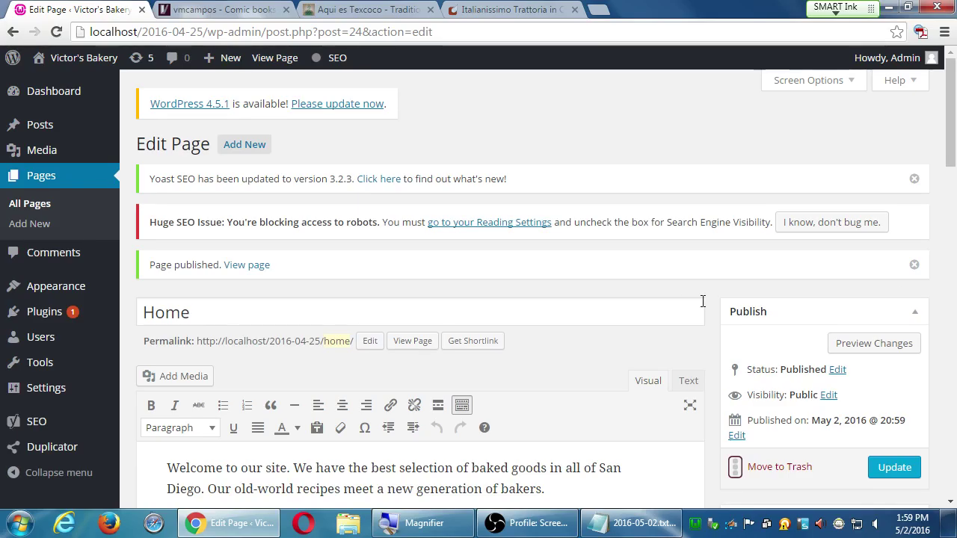
In the Notepad notes, add the indented SEO tip "BLOG ON YOUR SITE" on a new line after the keywords tip.
{"action": "left_click", "coordinate": [599, 532]}
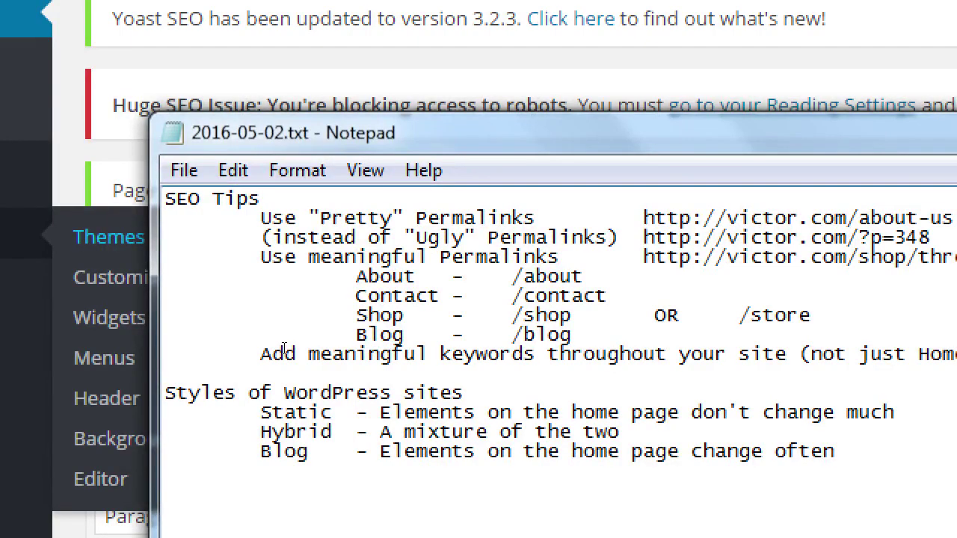
{"action": "key", "text": "End"}
{"action": "key", "text": "Return"}
{"action": "key", "text": "Tab"}
{"action": "type", "text": "BLOG ON YOUR "}
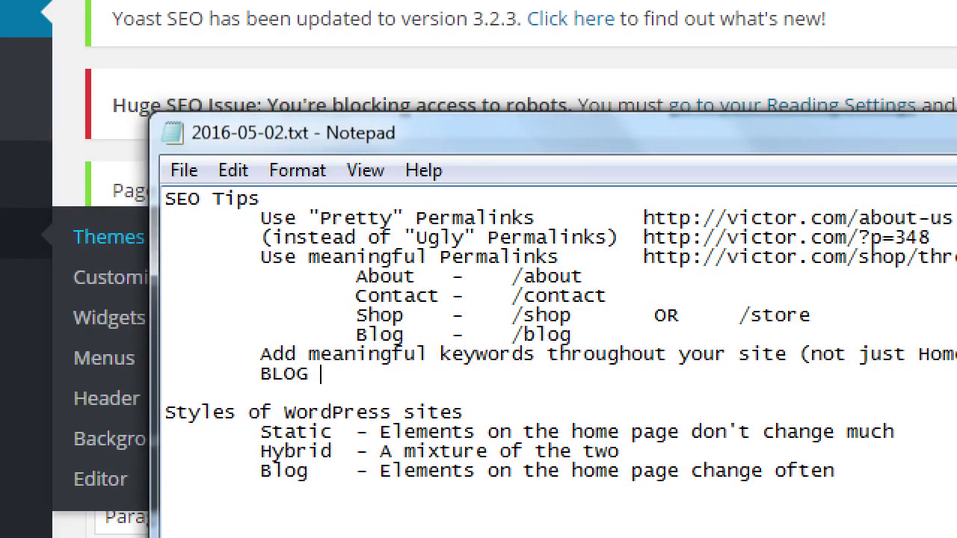
{"action": "type", "text": "SITE"}
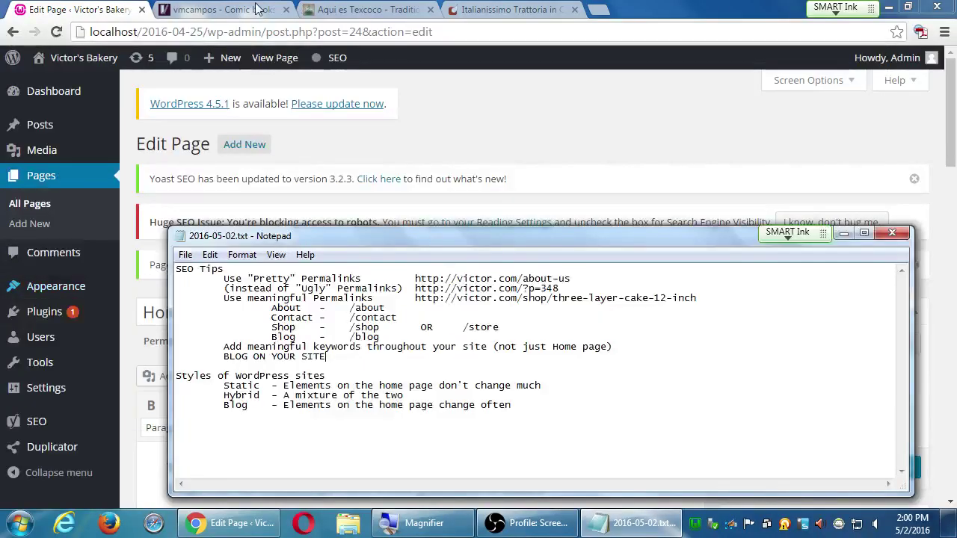
Return to WordPress in the browser, add another new page and title it "Blog".
{"action": "left_click", "coordinate": [249, 217]}
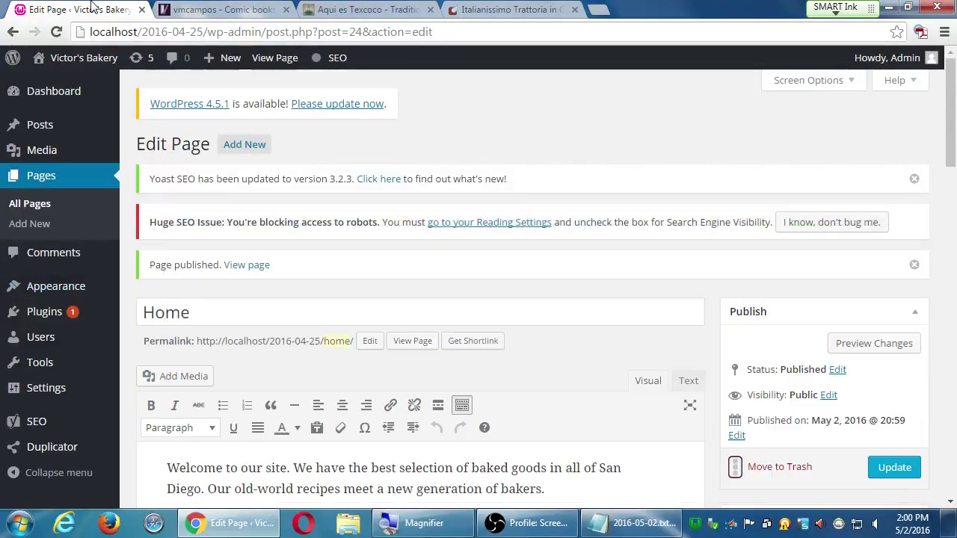
{"action": "left_click", "coordinate": [255, 155]}
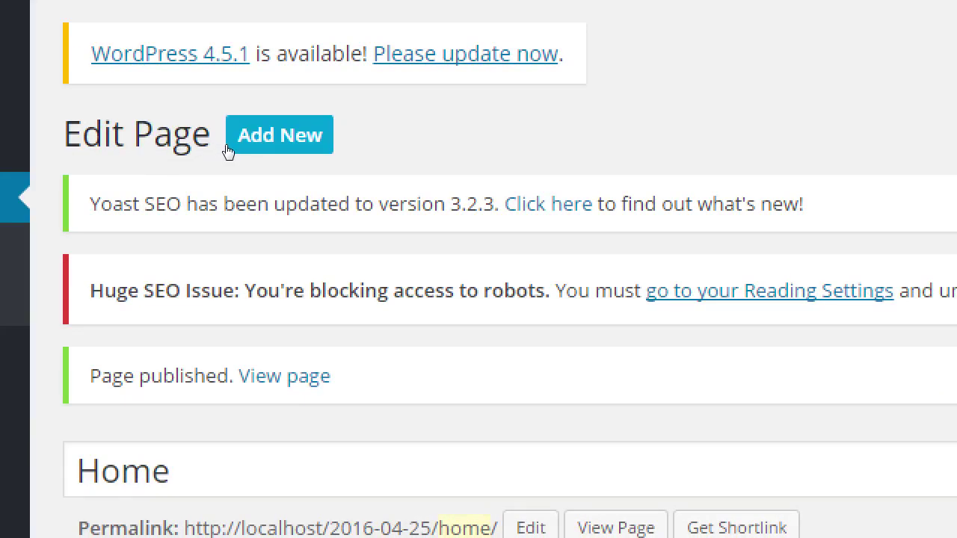
{"action": "left_click", "coordinate": [228, 151]}
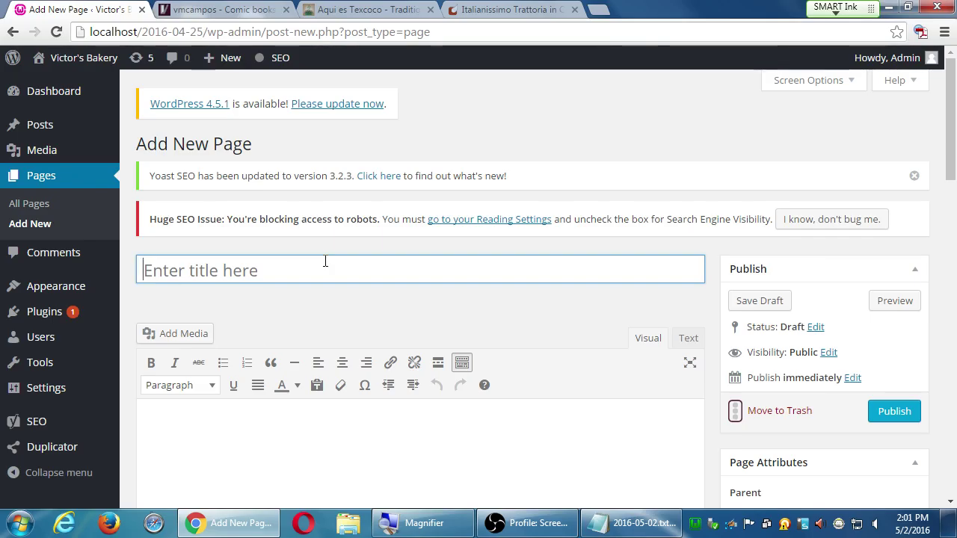
{"action": "left_click", "coordinate": [325, 261]}
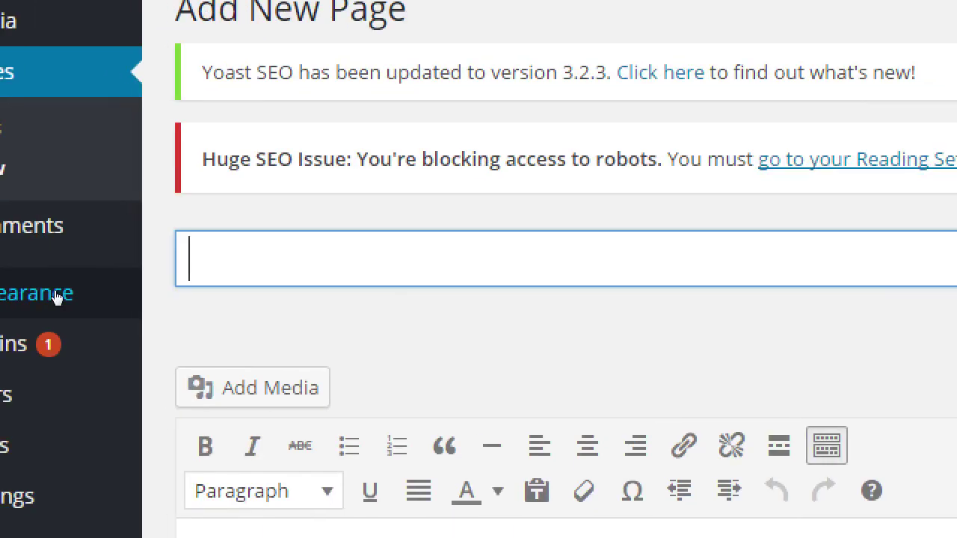
{"action": "mouse_move", "coordinate": [116, 294]}
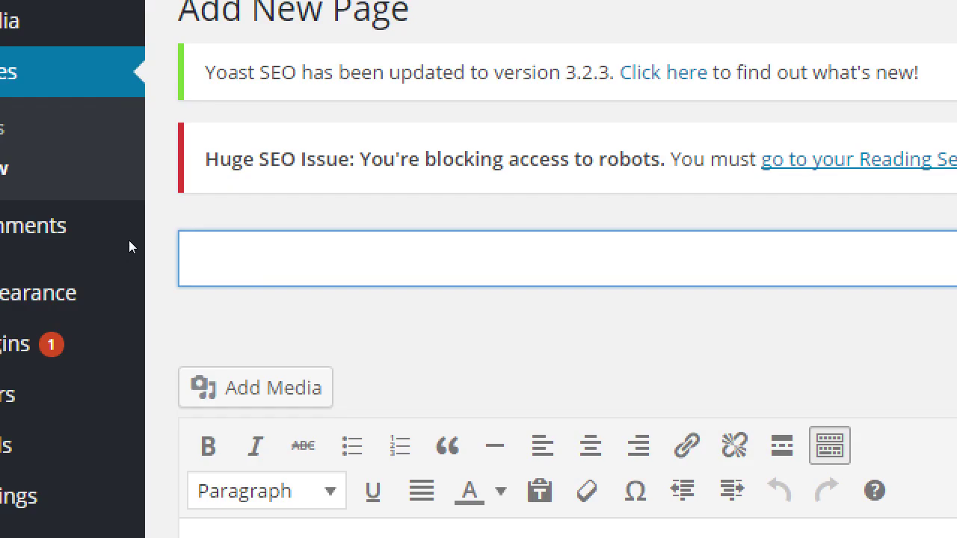
{"action": "type", "text": "Blog"}
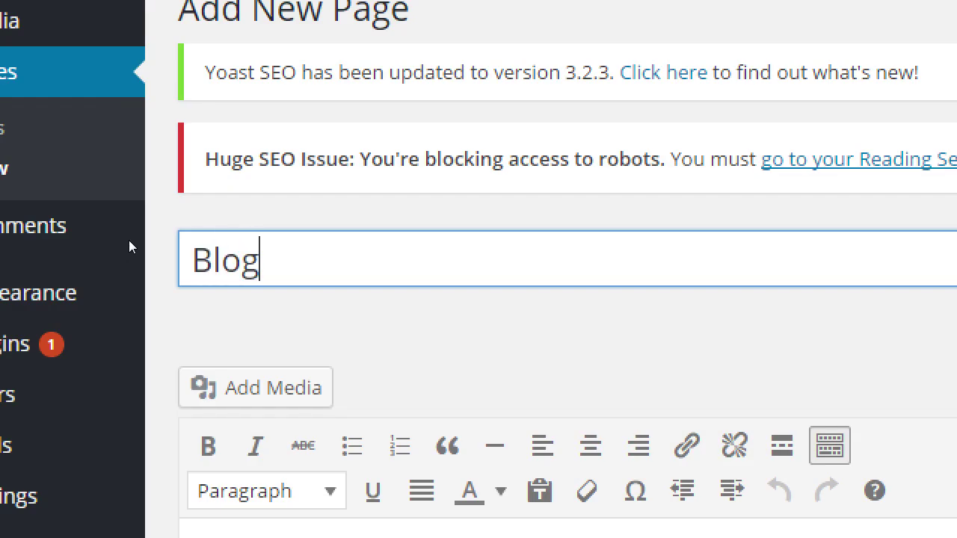
Enter "Read our latest recipes." as the Blog page's body text and publish the page.
{"action": "key", "text": "Tab"}
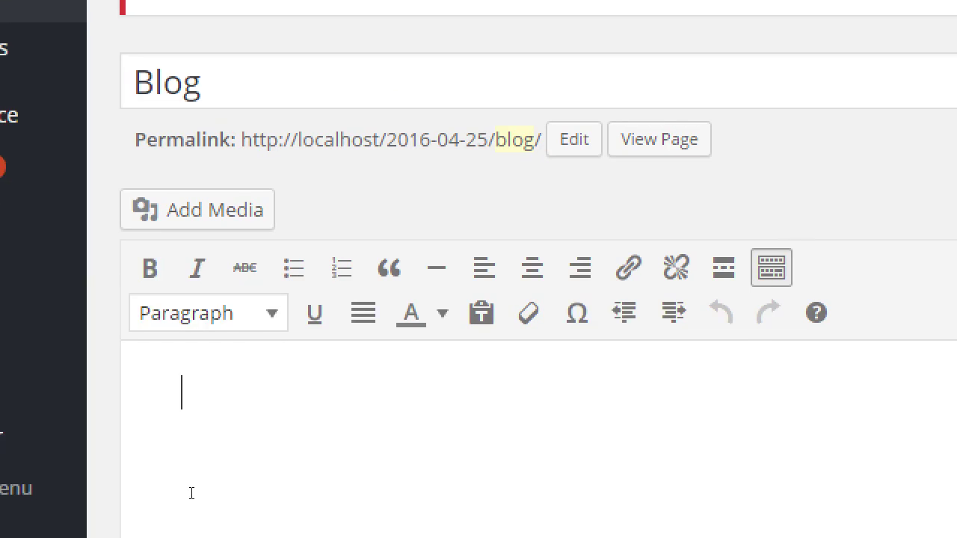
{"action": "type", "text": "Read our"}
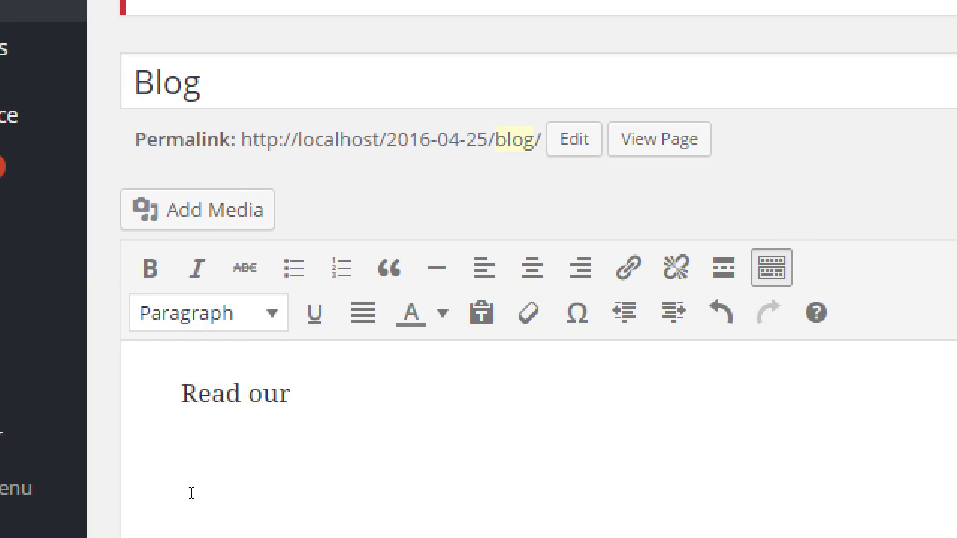
{"action": "type", "text": " latest"}
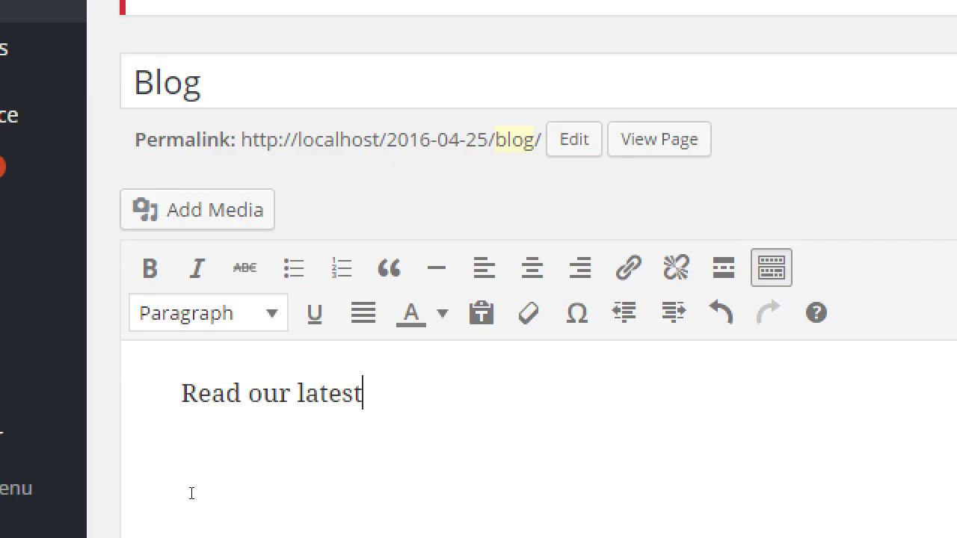
{"action": "type", "text": "recipes"}
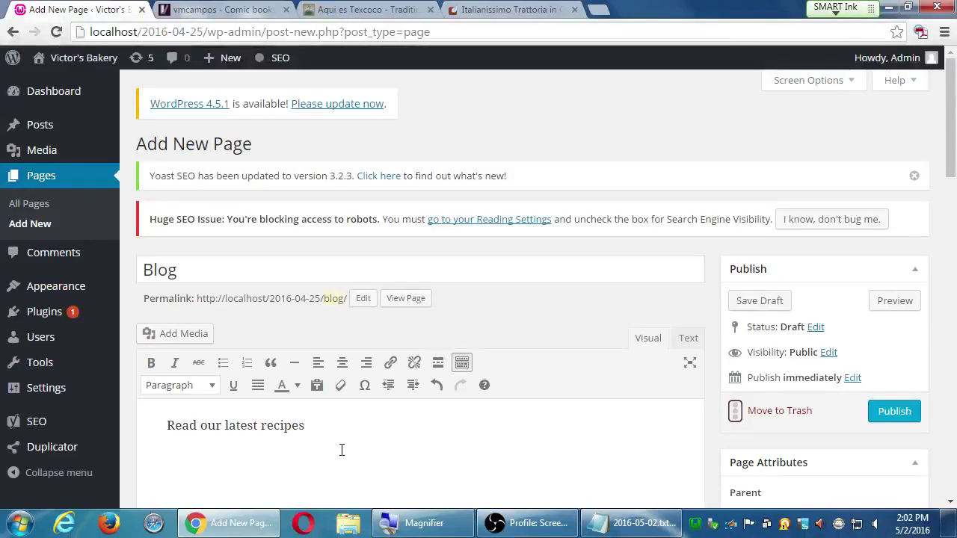
{"action": "type", "text": "."}
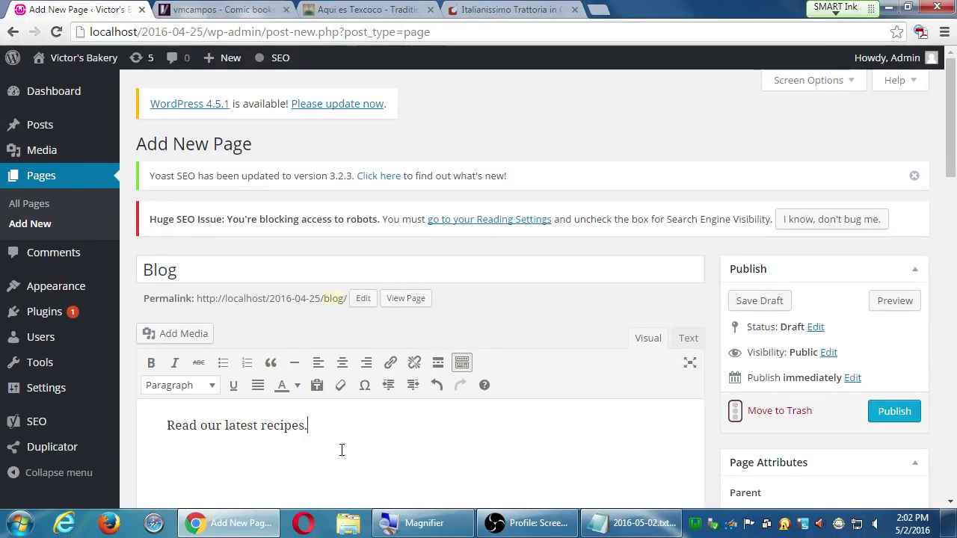
{"action": "left_click", "coordinate": [895, 417]}
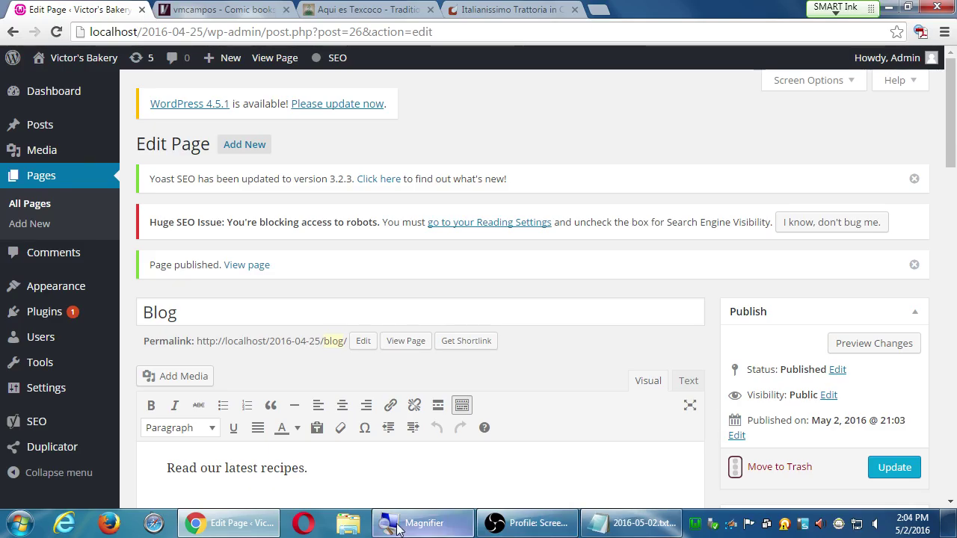
In the Reading settings, make the front page display a static page and choose Home as the front page.
{"action": "mouse_move", "coordinate": [101, 391]}
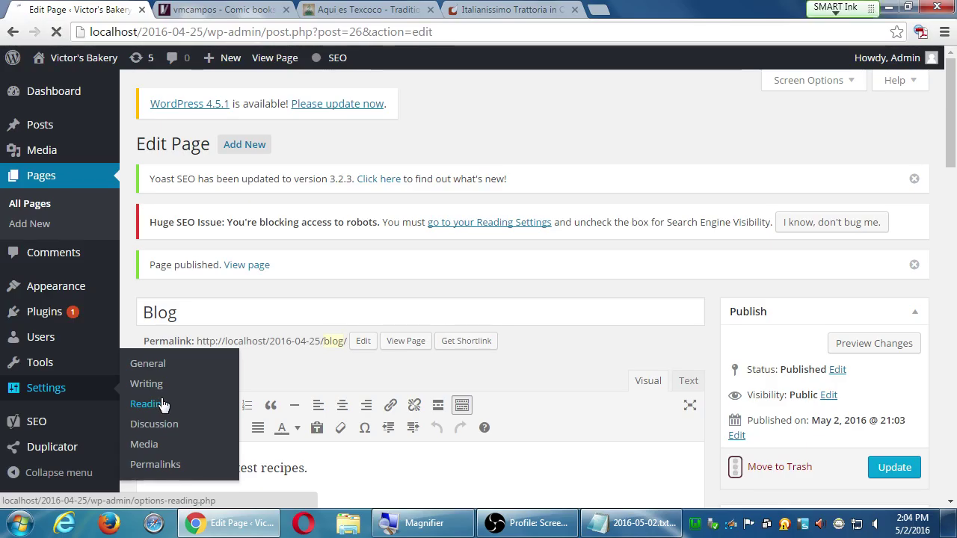
{"action": "left_click", "coordinate": [162, 404]}
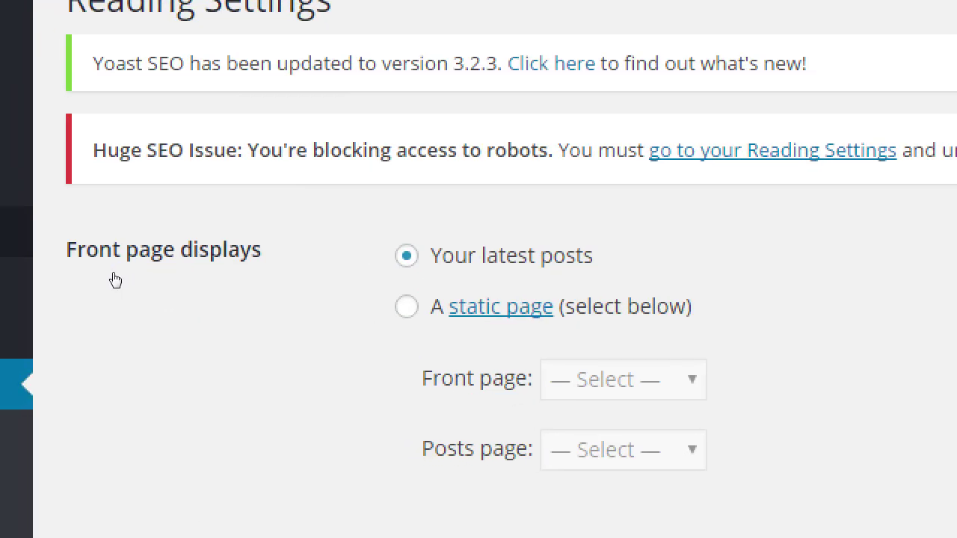
{"action": "left_click", "coordinate": [306, 308]}
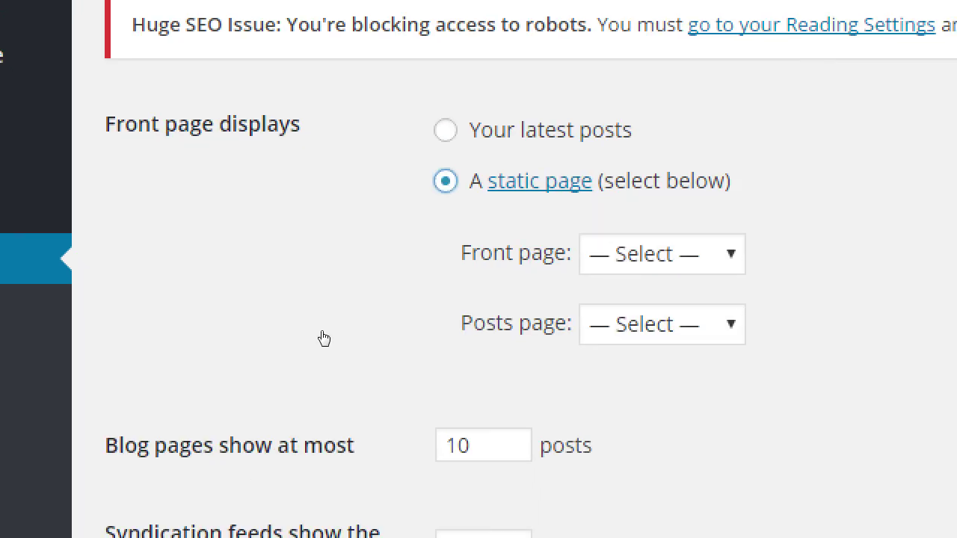
{"action": "key", "text": "Tab"}
{"action": "key", "text": "alt+Down"}
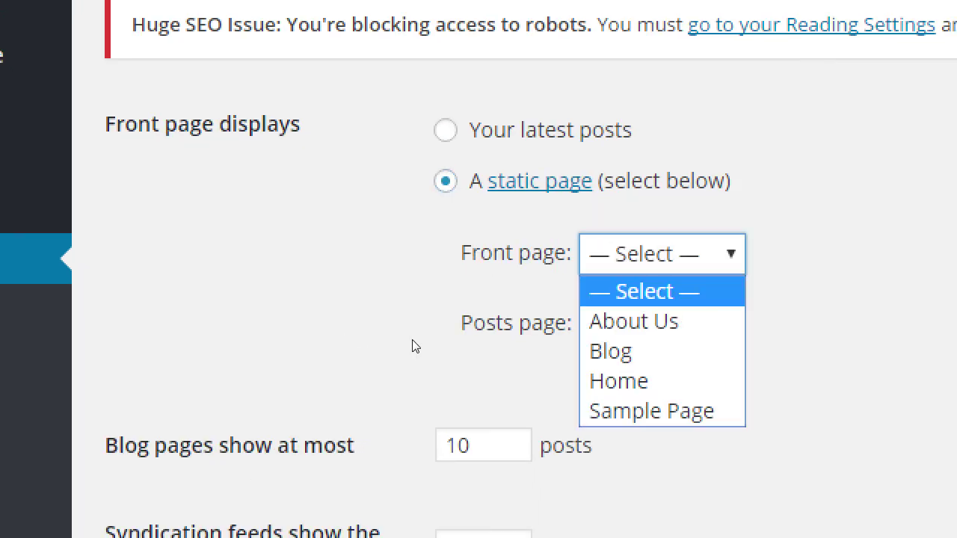
{"action": "key", "text": "Down"}
{"action": "key", "text": "Down"}
{"action": "key", "text": "Down"}
{"action": "key", "text": "Return"}
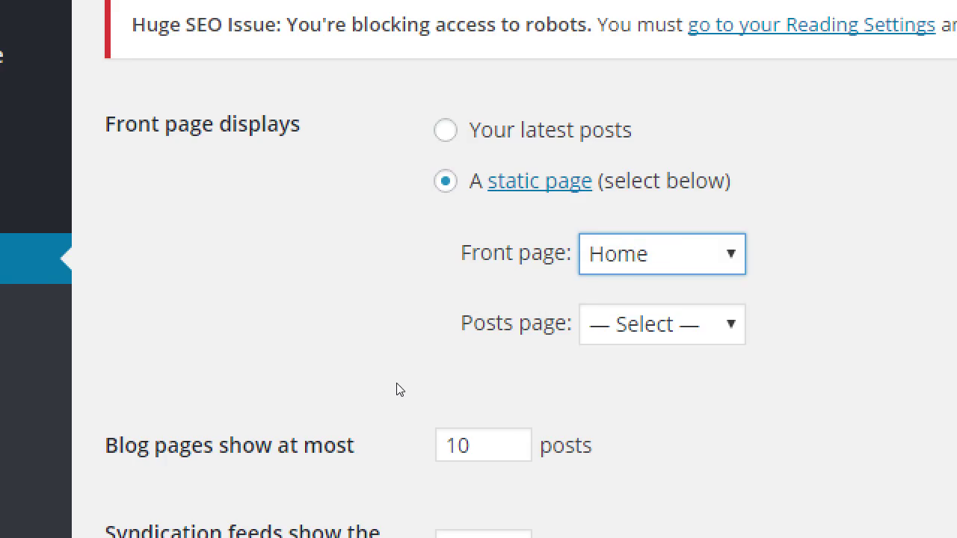
Choose Blog as the posts page in the Reading settings.
{"action": "key", "text": "Tab"}
{"action": "key", "text": "alt+Down"}
{"action": "key", "text": "Down"}
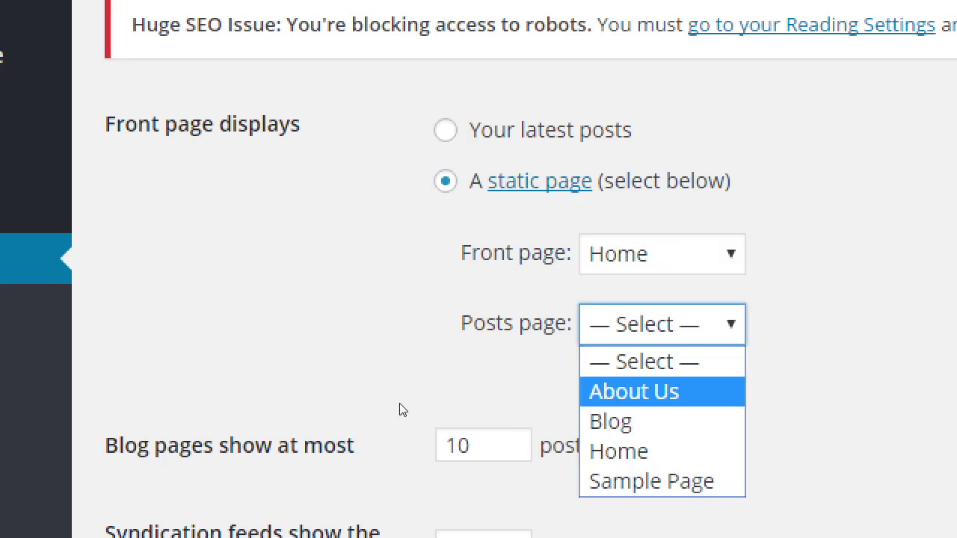
{"action": "key", "text": "Down"}
{"action": "key", "text": "Return"}
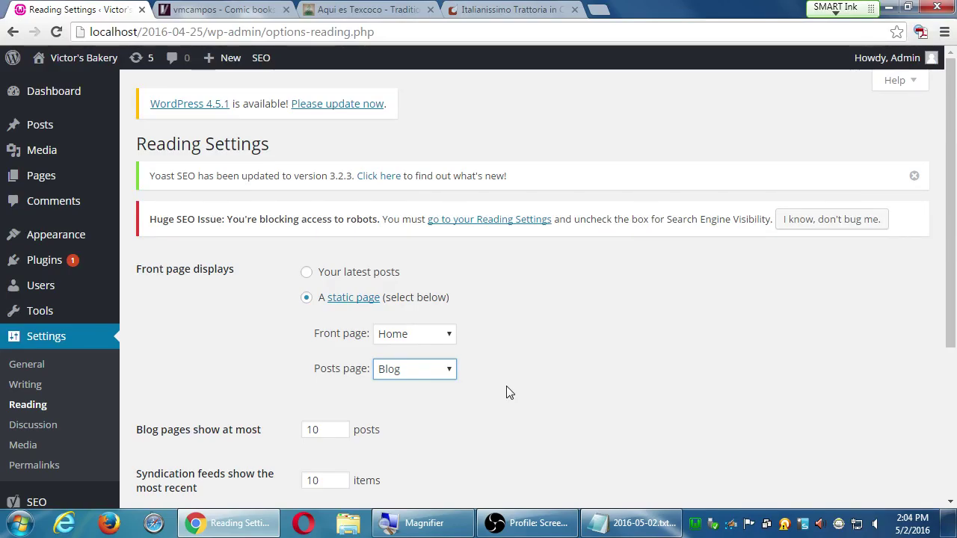
{"action": "scroll", "coordinate": [504, 390], "scroll_direction": "down", "scroll_amount": 3}
{"action": "scroll", "coordinate": [500, 390], "scroll_direction": "up", "scroll_amount": 1}
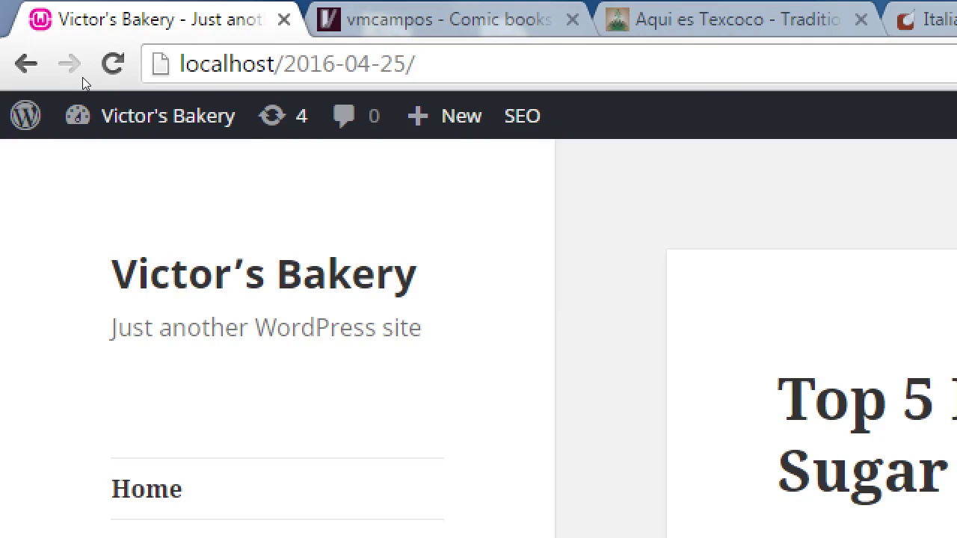
Go back to the Reading settings, save the changes and visit the site's front page.
{"action": "key", "text": "F5"}
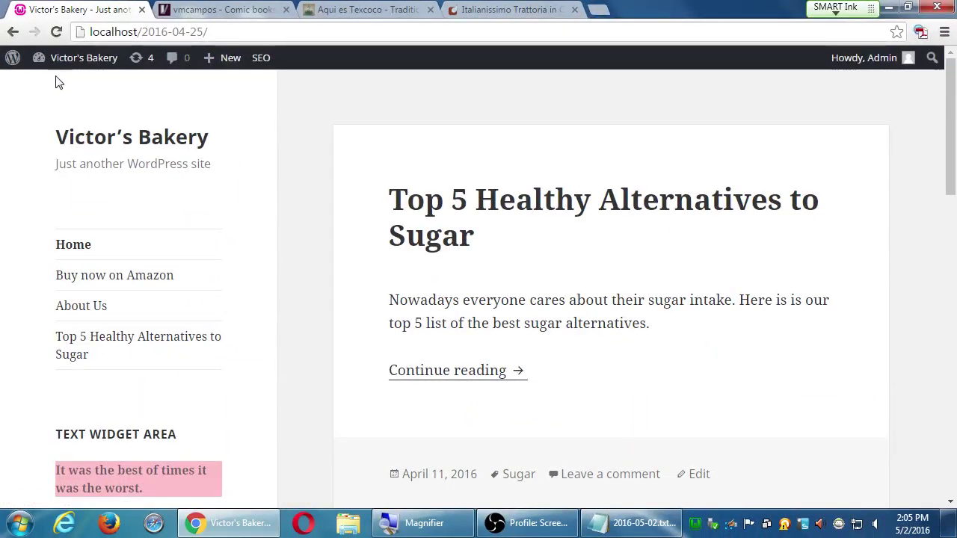
{"action": "left_click", "coordinate": [13, 31]}
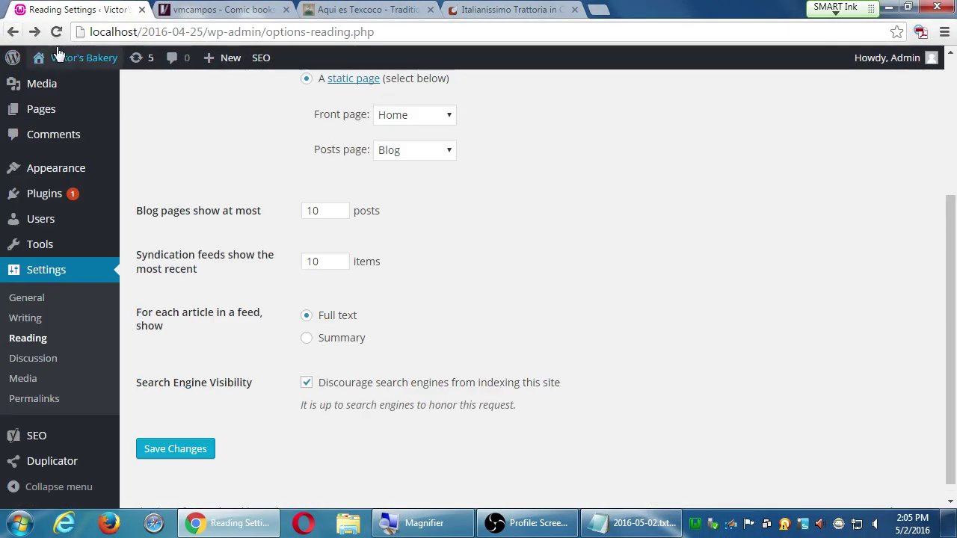
{"action": "left_click", "coordinate": [213, 456]}
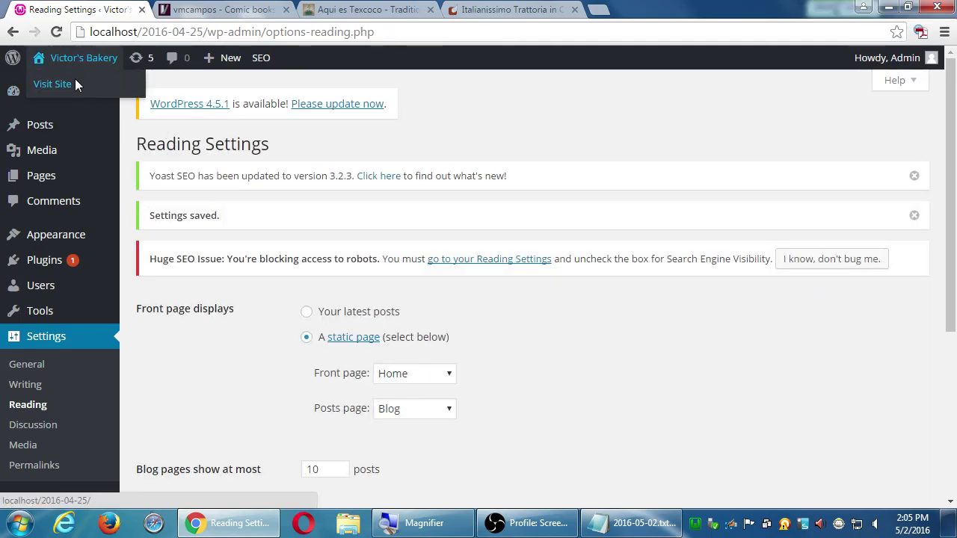
{"action": "left_click", "coordinate": [75, 78]}
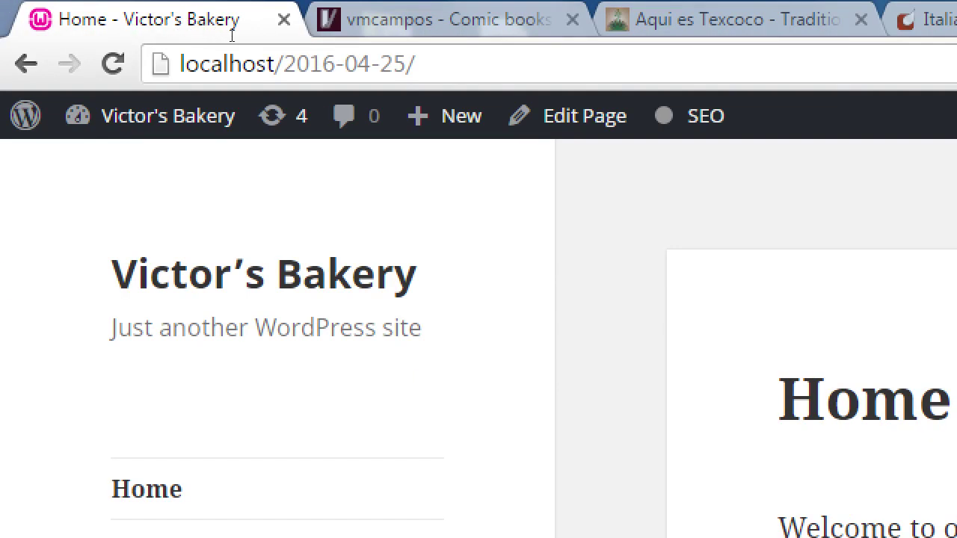
Open the site's blog page at localhost/2016-04-25/blog to check its posts.
{"action": "left_click", "coordinate": [243, 31]}
{"action": "key", "text": "End"}
{"action": "type", "text": "blog"}
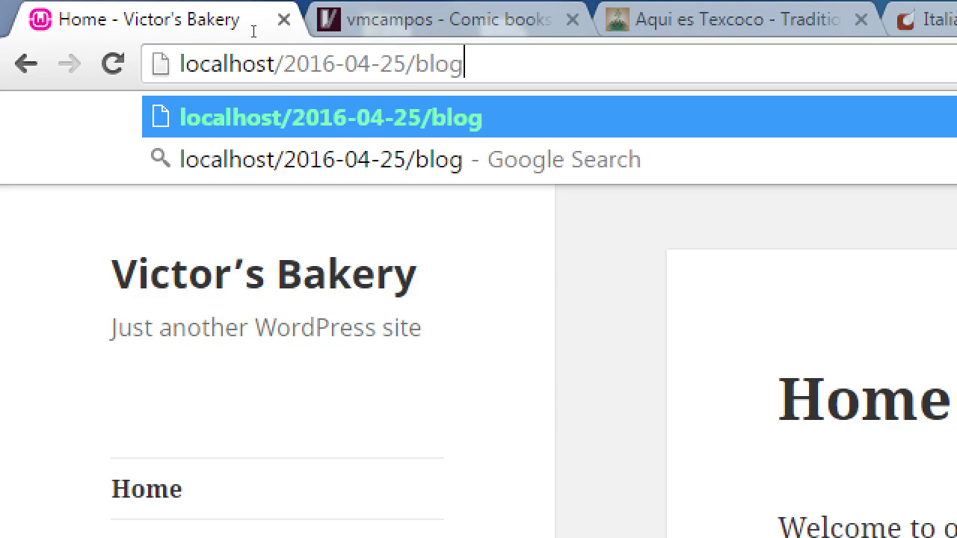
{"action": "key", "text": "Return"}
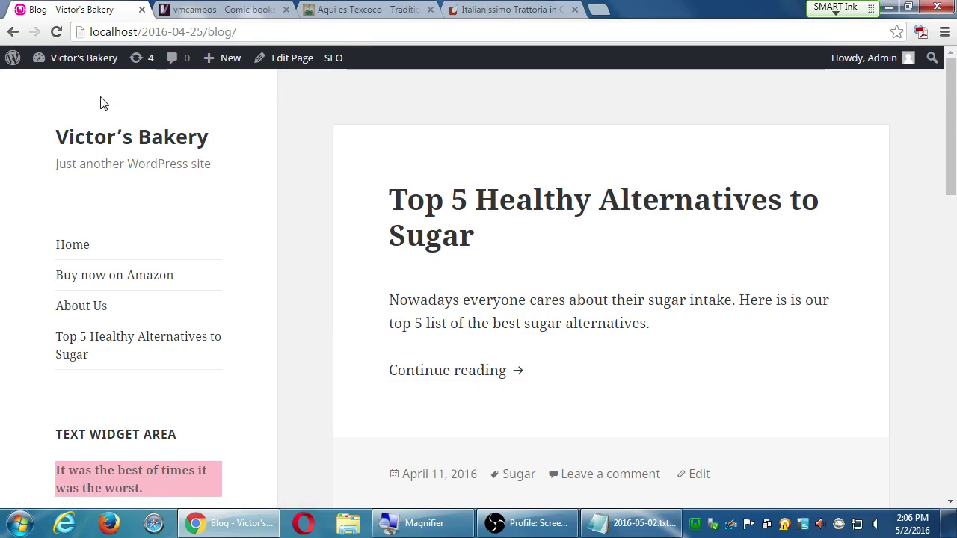
Go to the dashboard's menu editor and add the Blog page to Main Menu.
{"action": "mouse_move", "coordinate": [69, 66]}
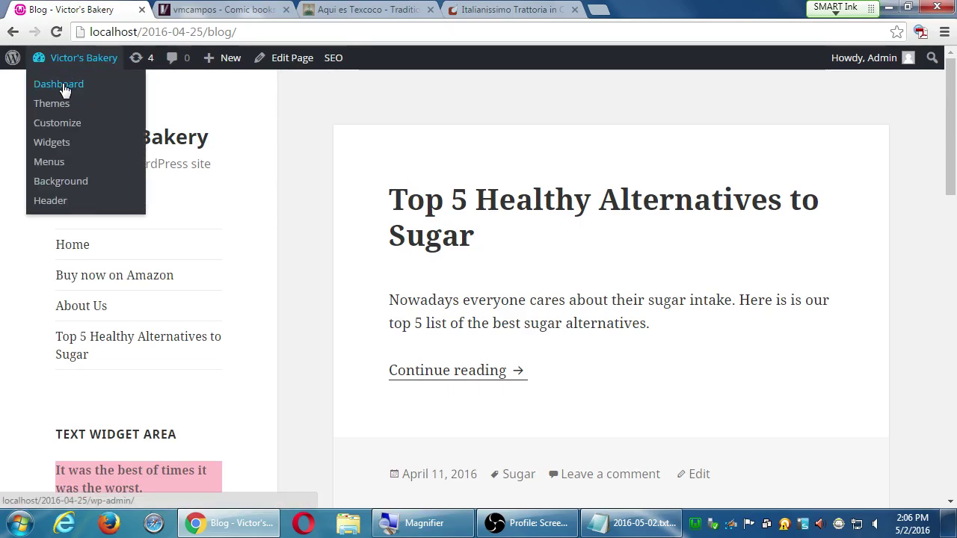
{"action": "left_click", "coordinate": [63, 85]}
{"action": "mouse_move", "coordinate": [88, 296]}
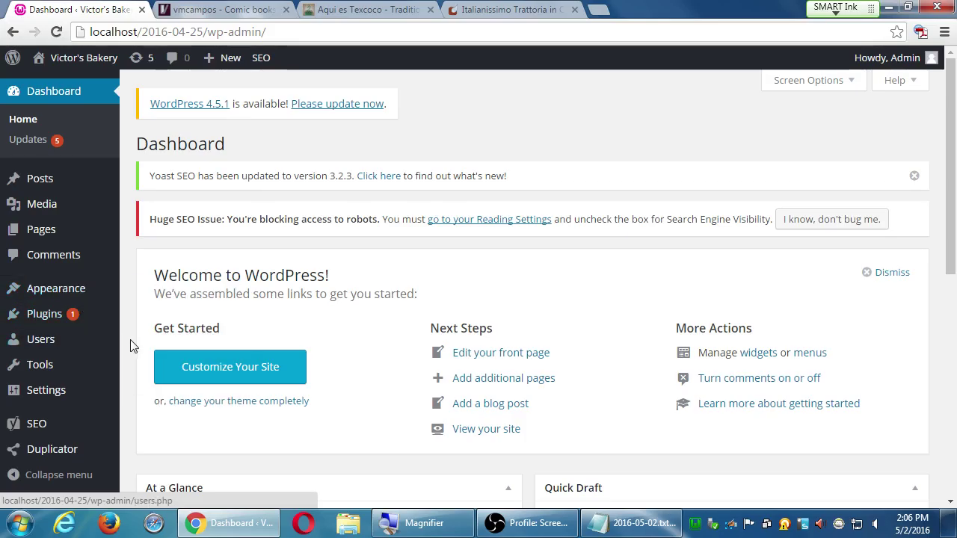
{"action": "left_click", "coordinate": [153, 350]}
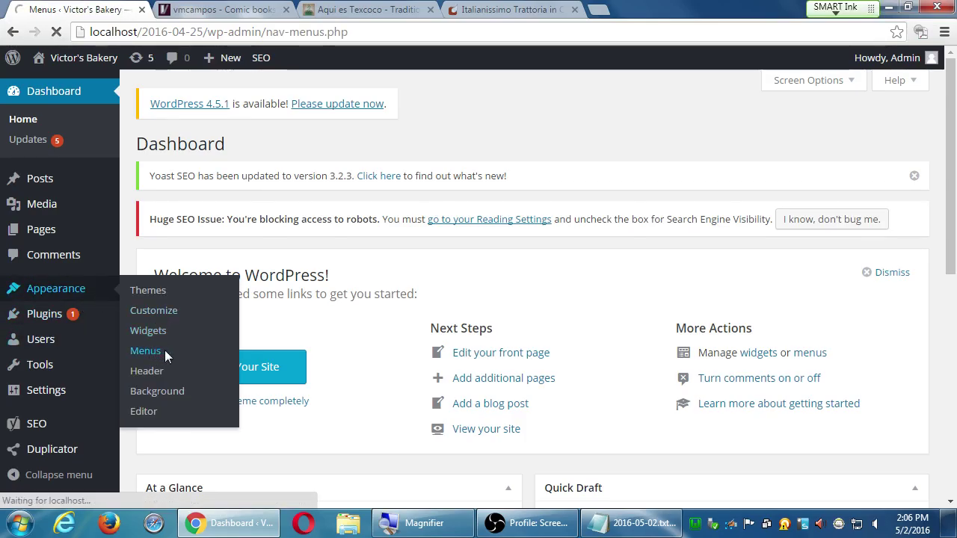
{"action": "scroll", "coordinate": [804, 441], "scroll_direction": "down", "scroll_amount": 3}
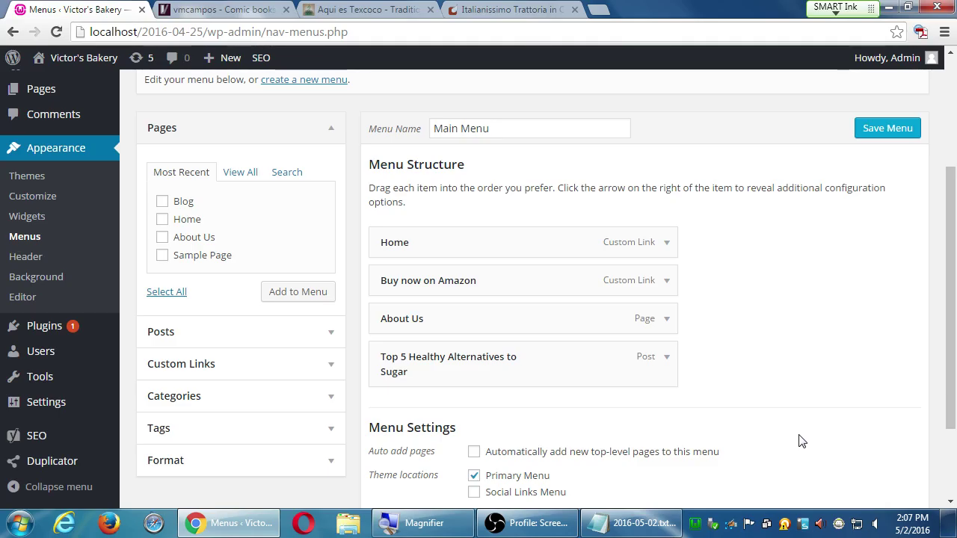
{"action": "scroll", "coordinate": [313, 362], "scroll_direction": "up", "scroll_amount": 1}
{"action": "left_click", "coordinate": [162, 256]}
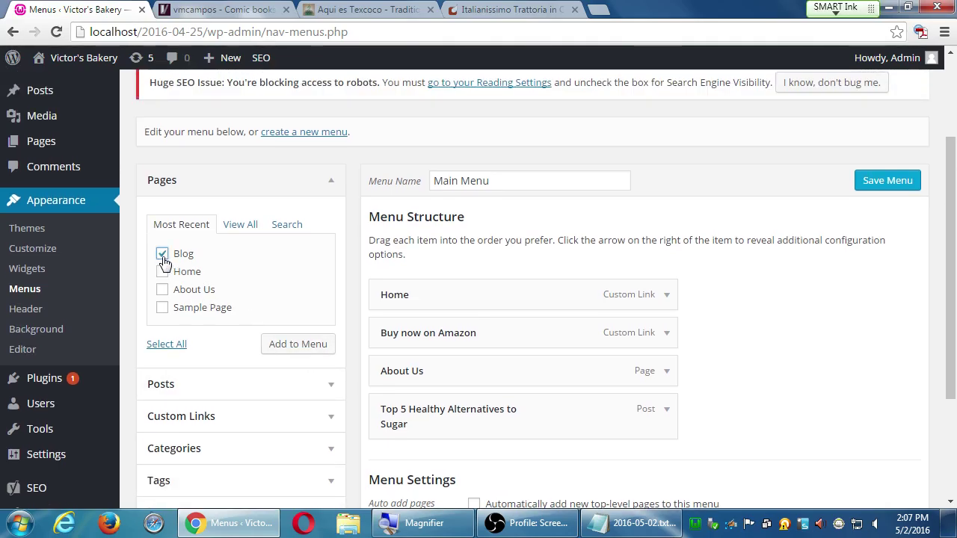
{"action": "left_click", "coordinate": [297, 344]}
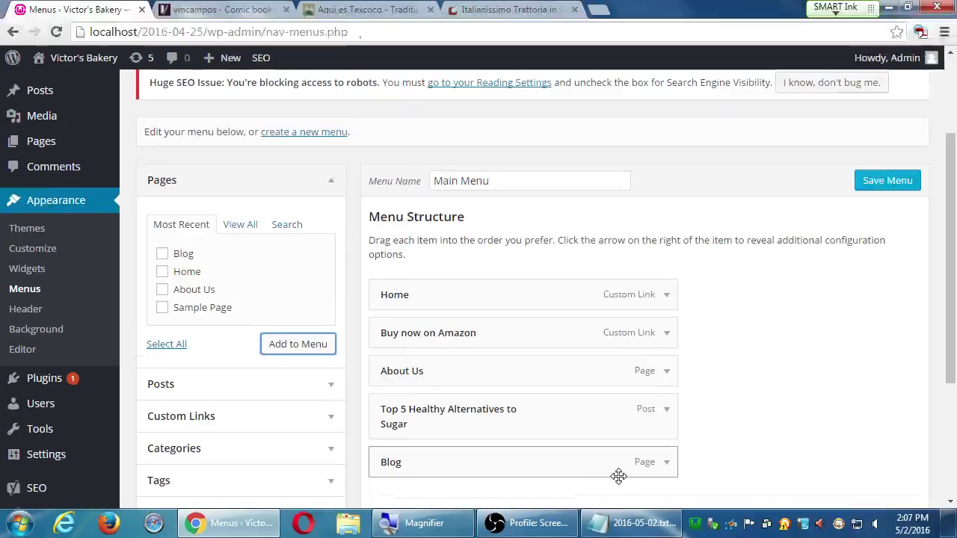
Nest the "Top 5 Healthy Alternatives to Sugar" item under Blog, expand its options and remove it from Main Menu.
{"action": "scroll", "coordinate": [704, 358], "scroll_direction": "down", "scroll_amount": 1}
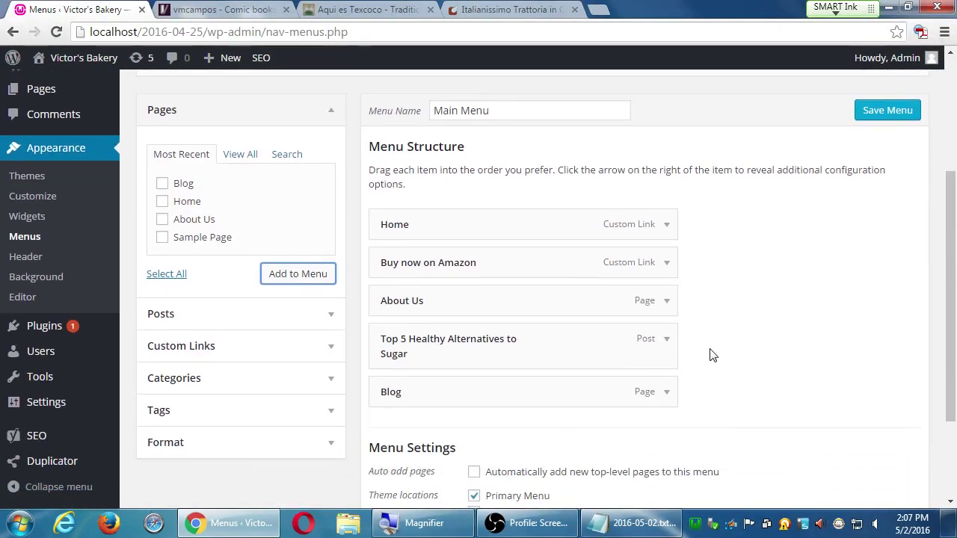
{"action": "mouse_move", "coordinate": [468, 346]}
{"action": "left_mouse_down"}
{"action": "mouse_move", "coordinate": [508, 425]}
{"action": "mouse_move", "coordinate": [536, 404]}
{"action": "left_mouse_up"}
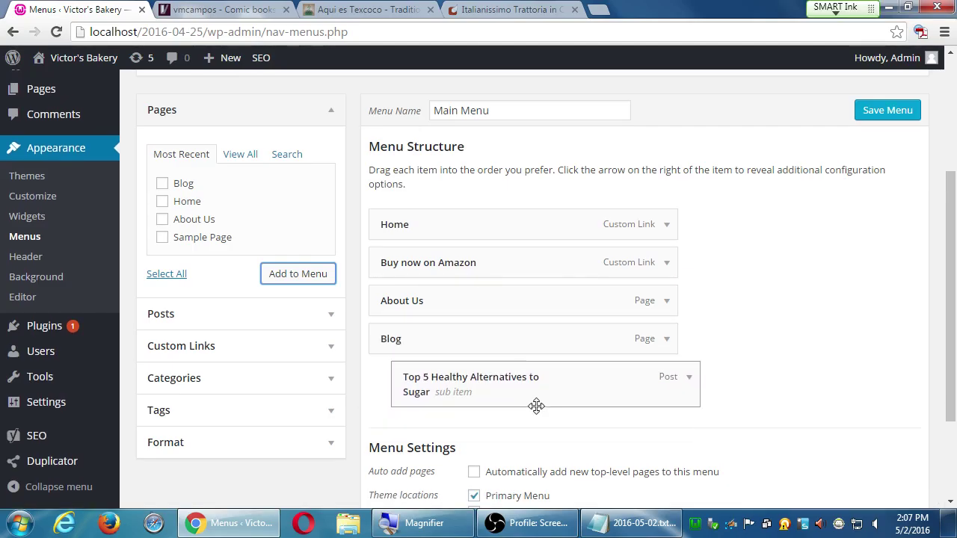
{"action": "left_click", "coordinate": [689, 380]}
{"action": "scroll", "coordinate": [591, 417], "scroll_direction": "down", "scroll_amount": 2}
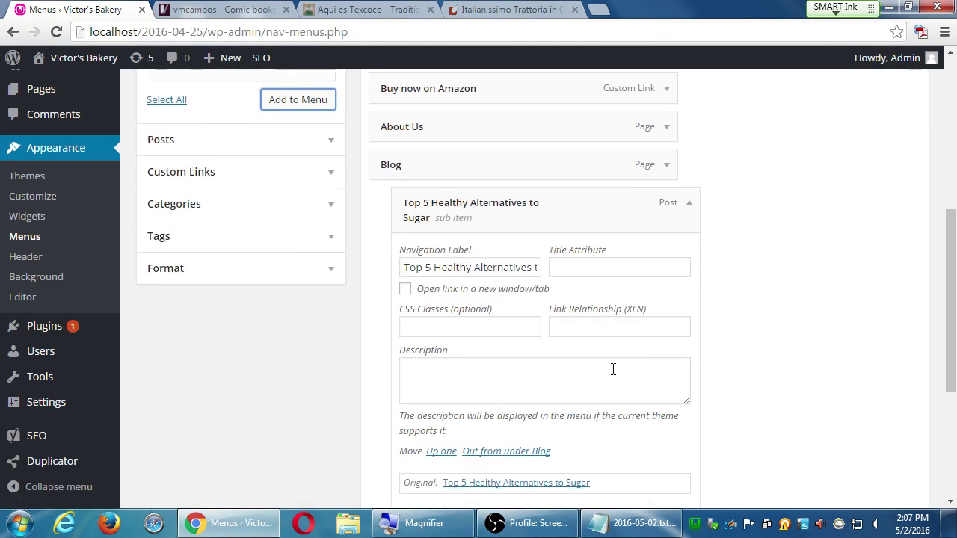
{"action": "scroll", "coordinate": [687, 213], "scroll_direction": "down", "scroll_amount": 1}
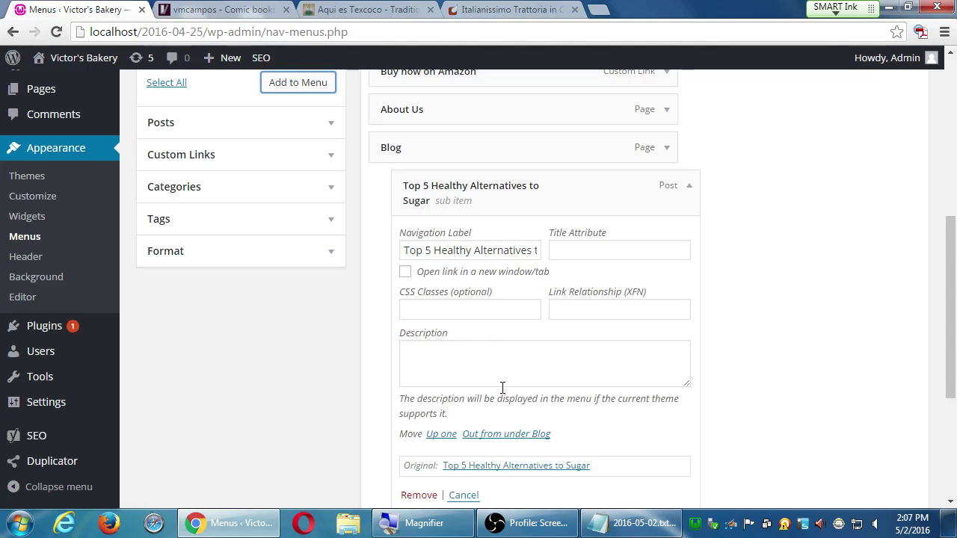
{"action": "left_click", "coordinate": [418, 495]}
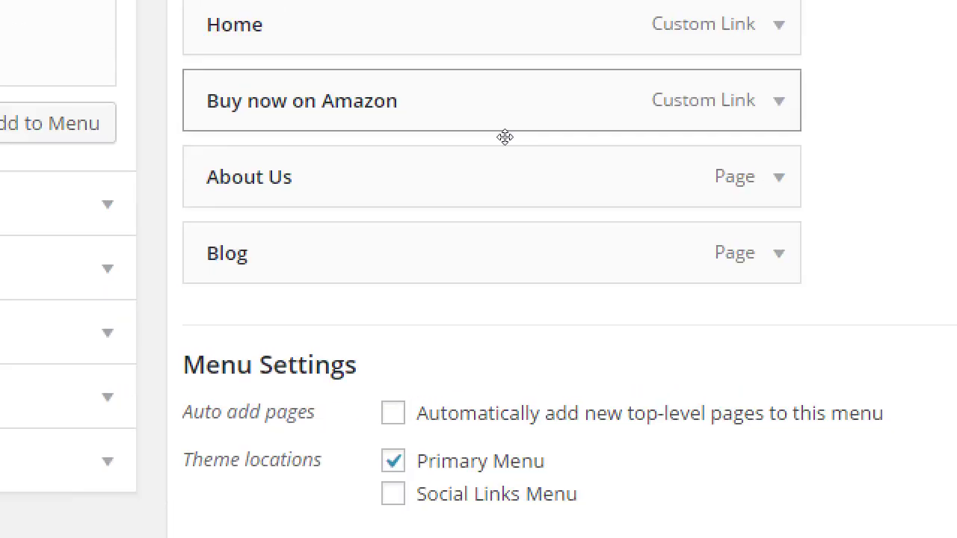
Try the Blog item directly below Home in the menu order and return it to the end of the menu.
{"action": "left_click_drag", "start_coordinate": [372, 227], "coordinate": [380, 223]}
{"action": "left_click_drag", "start_coordinate": [402, 258], "coordinate": [406, 205]}
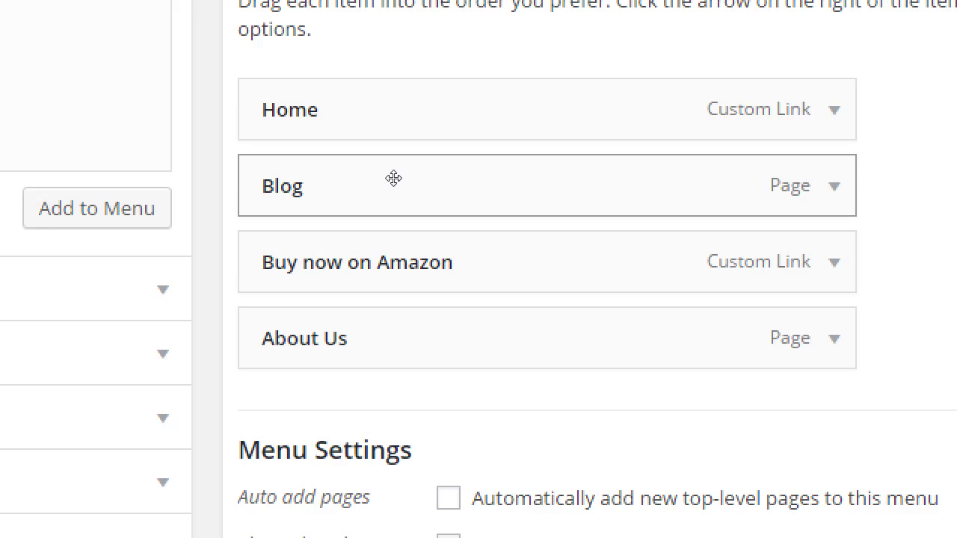
{"action": "left_click_drag", "start_coordinate": [394, 178], "coordinate": [394, 270]}
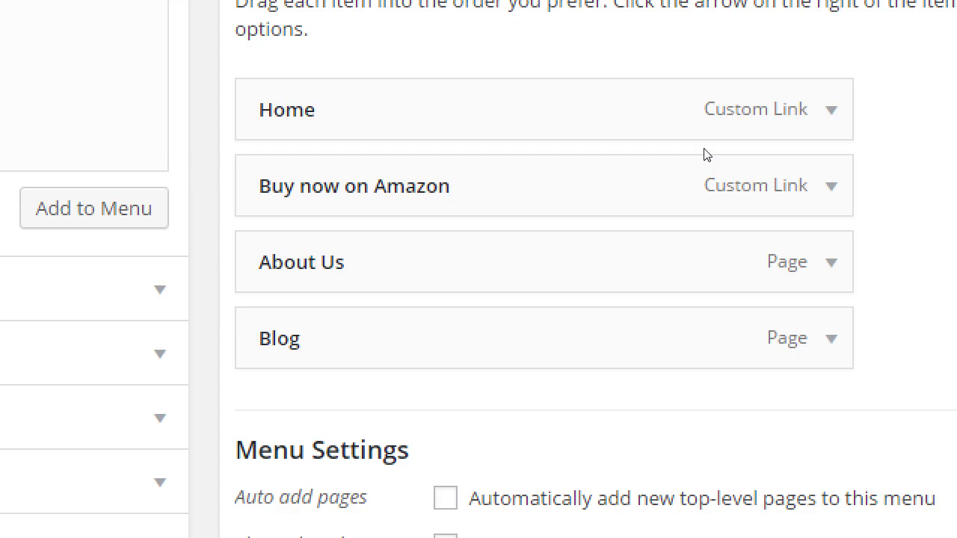
Examine the "Buy now on Amazon" menu item's options, highlight its URL and collapse the item again.
{"action": "left_click", "coordinate": [670, 187]}
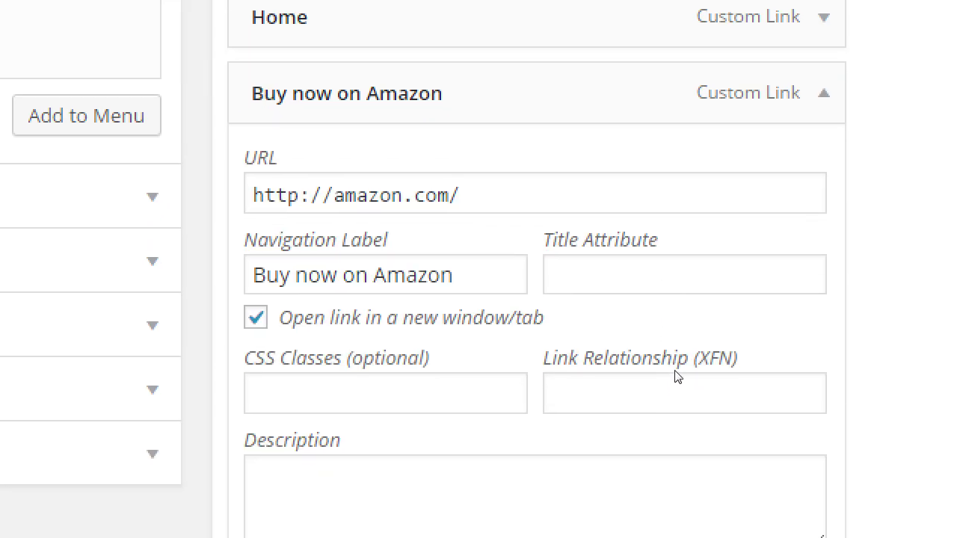
{"action": "left_click", "coordinate": [668, 186]}
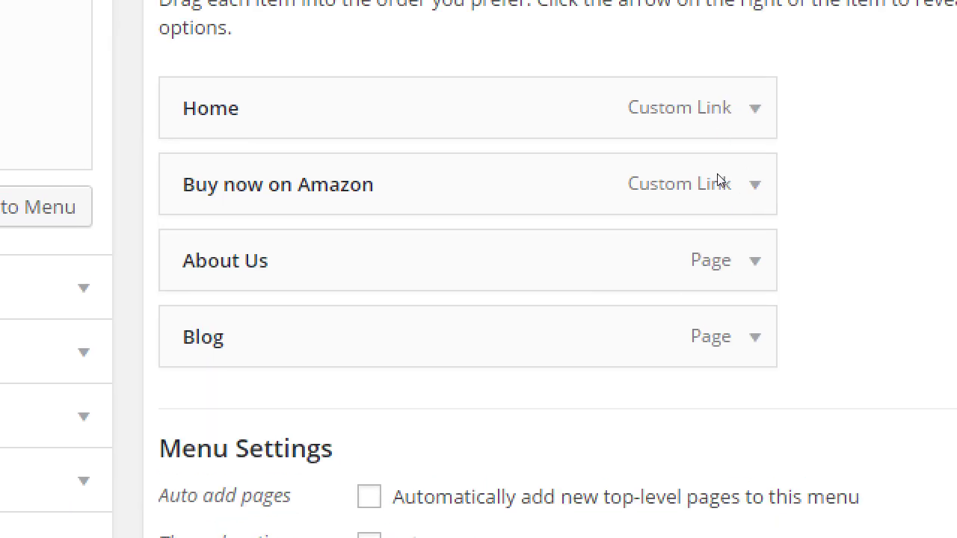
{"action": "left_click", "coordinate": [666, 186]}
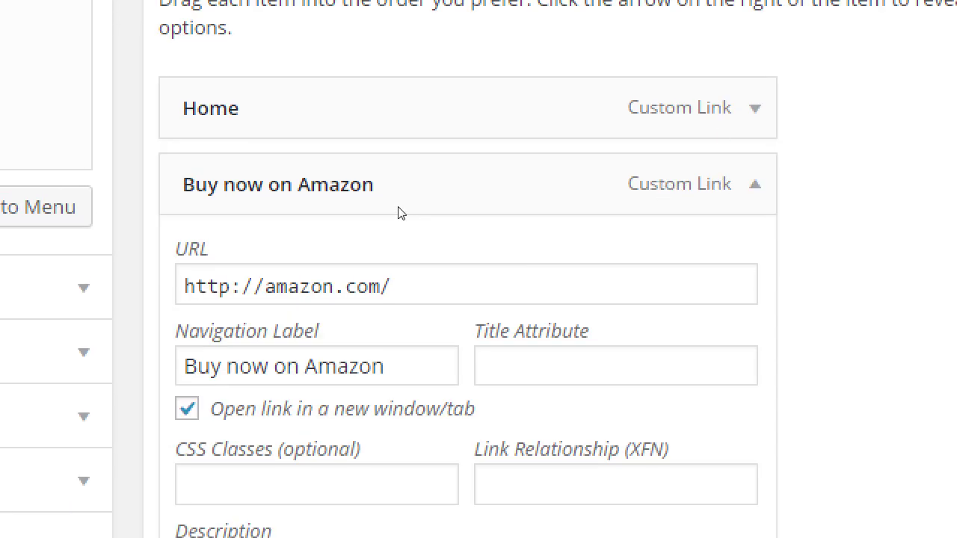
{"action": "left_click", "coordinate": [511, 228]}
{"action": "key", "text": "shift+Left"}
{"action": "key", "text": "shift+Left"}
{"action": "key", "text": "shift+Left"}
{"action": "key", "text": "shift+Left"}
{"action": "key", "text": "shift+Left"}
{"action": "key", "text": "shift+Left"}
{"action": "key", "text": "shift+Left"}
{"action": "key", "text": "shift+Left"}
{"action": "key", "text": "shift+Left"}
{"action": "key", "text": "shift+Left"}
{"action": "key", "text": "shift+Left"}
{"action": "key", "text": "shift+Left"}
{"action": "key", "text": "shift+Left"}
{"action": "key", "text": "shift+Left"}
{"action": "key", "text": "shift+Left"}
{"action": "key", "text": "shift+Left"}
{"action": "key", "text": "shift+Left"}
{"action": "key", "text": "shift+Left"}
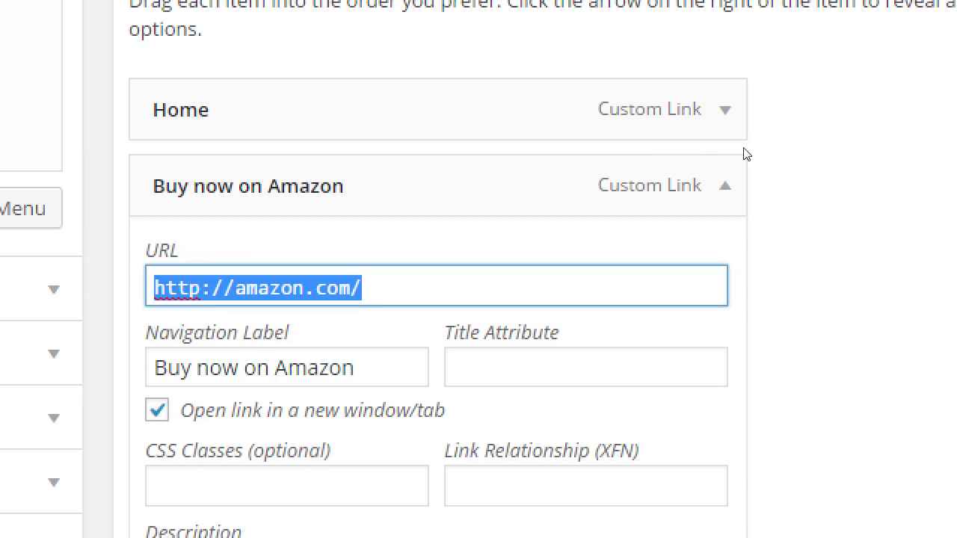
{"action": "left_click", "coordinate": [668, 187]}
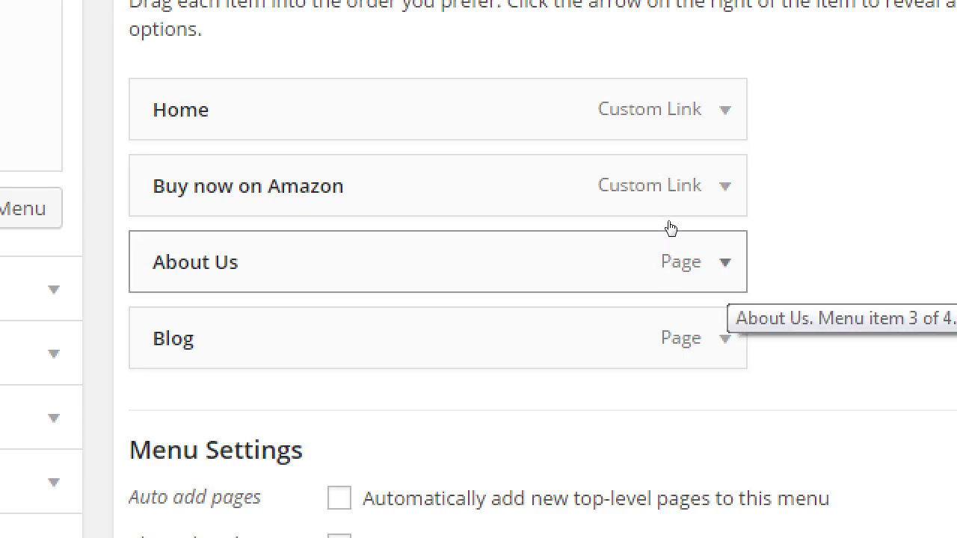
Inspect the options of the About Us and Home menu items, collapsing each one after viewing it.
{"action": "left_click", "coordinate": [672, 228]}
{"action": "left_click", "coordinate": [671, 234]}
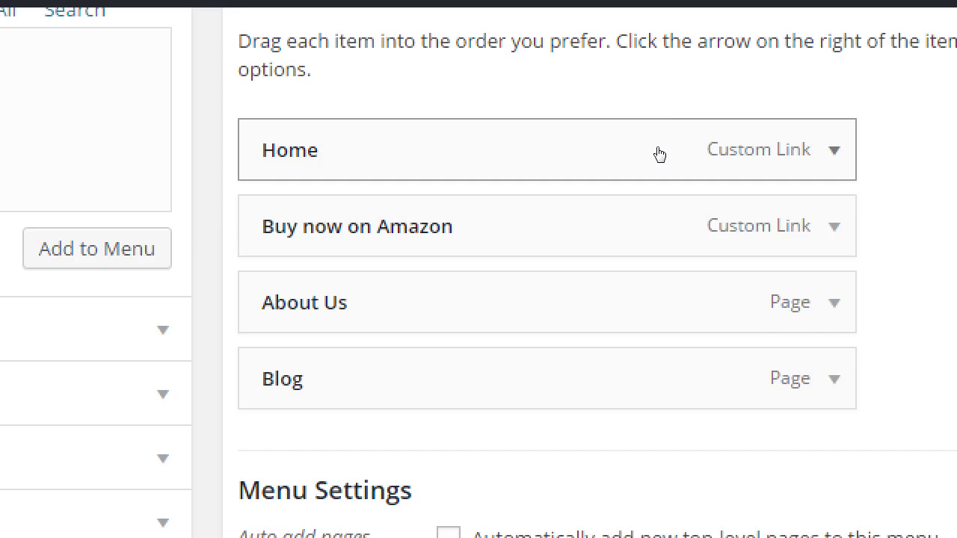
{"action": "left_click", "coordinate": [669, 150]}
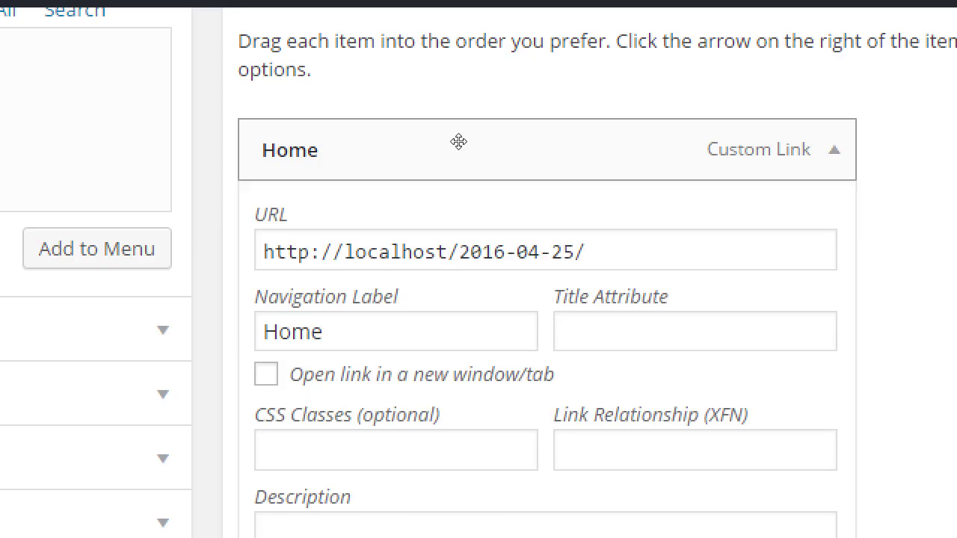
{"action": "left_click", "coordinate": [677, 145]}
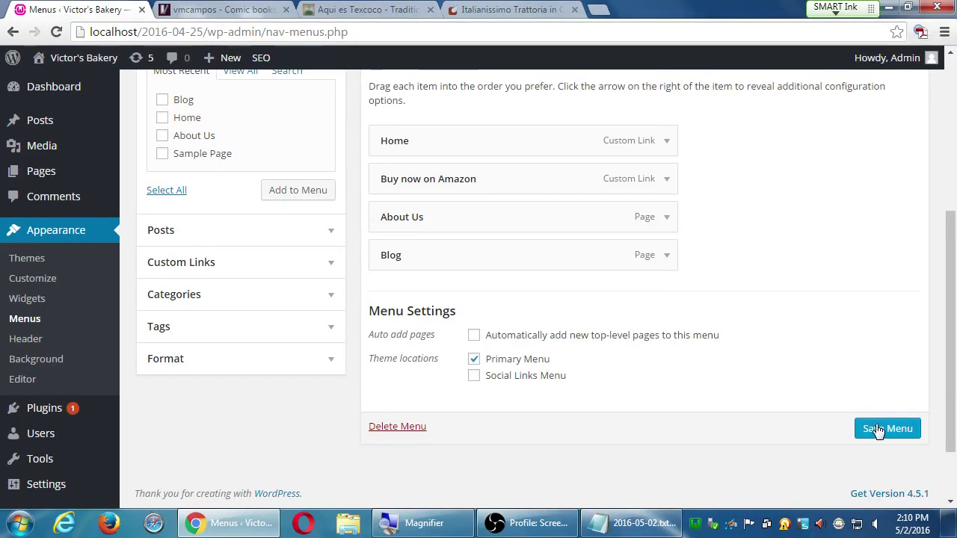
Save the changes to Main Menu and open the live site's front page.
{"action": "left_click", "coordinate": [879, 432]}
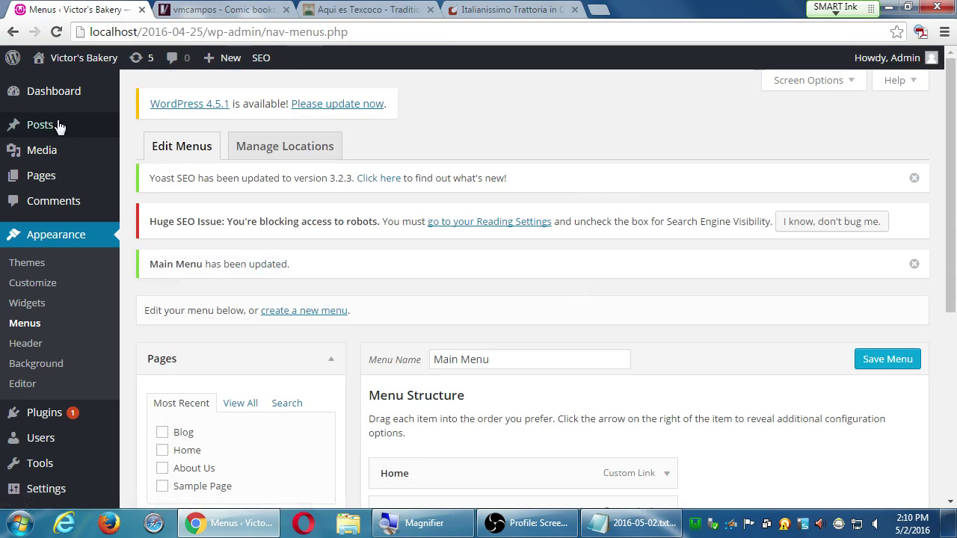
{"action": "mouse_move", "coordinate": [64, 59]}
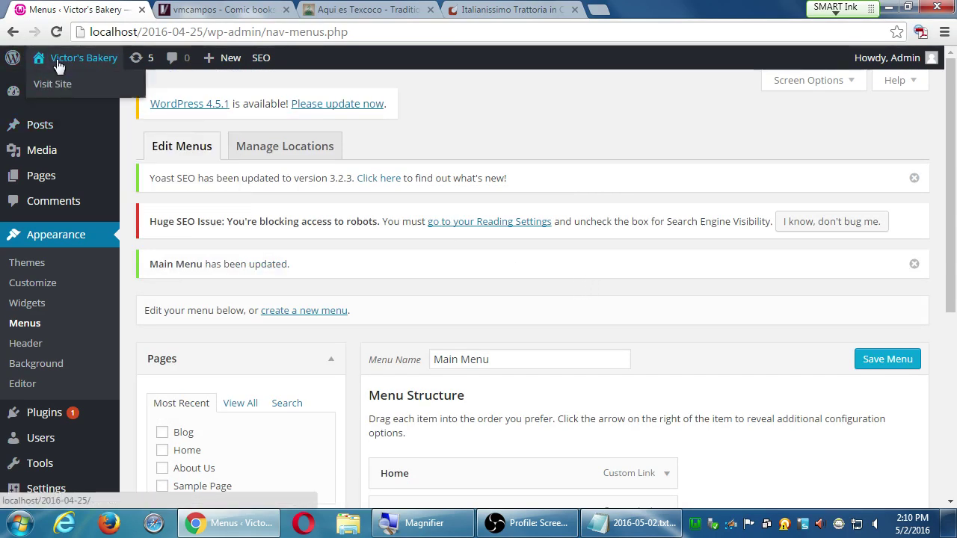
{"action": "left_click", "coordinate": [64, 85]}
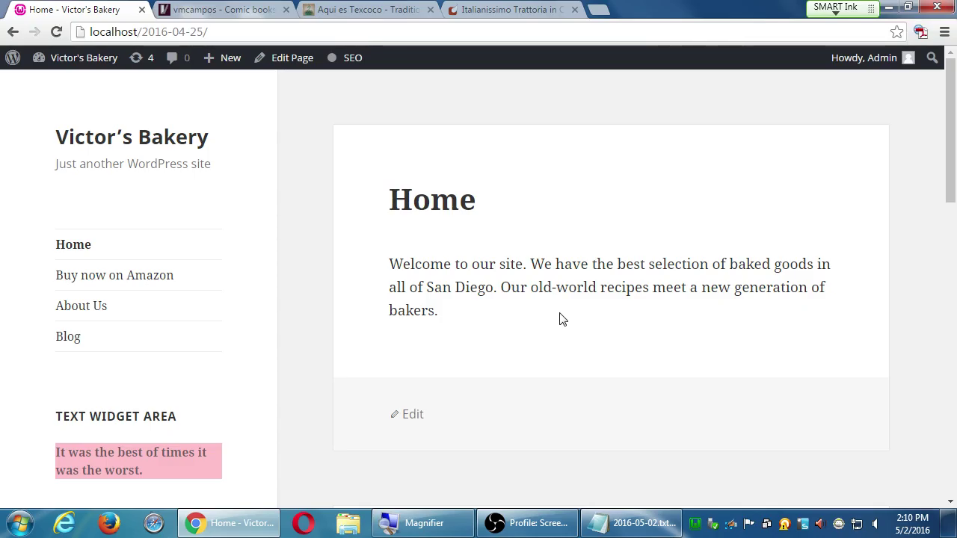
Open the Blog page from the site navigation and review the posts listed on it.
{"action": "left_click", "coordinate": [69, 338]}
{"action": "scroll", "coordinate": [408, 258], "scroll_direction": "down", "scroll_amount": 2}
{"action": "scroll", "coordinate": [408, 258], "scroll_direction": "down", "scroll_amount": 12}
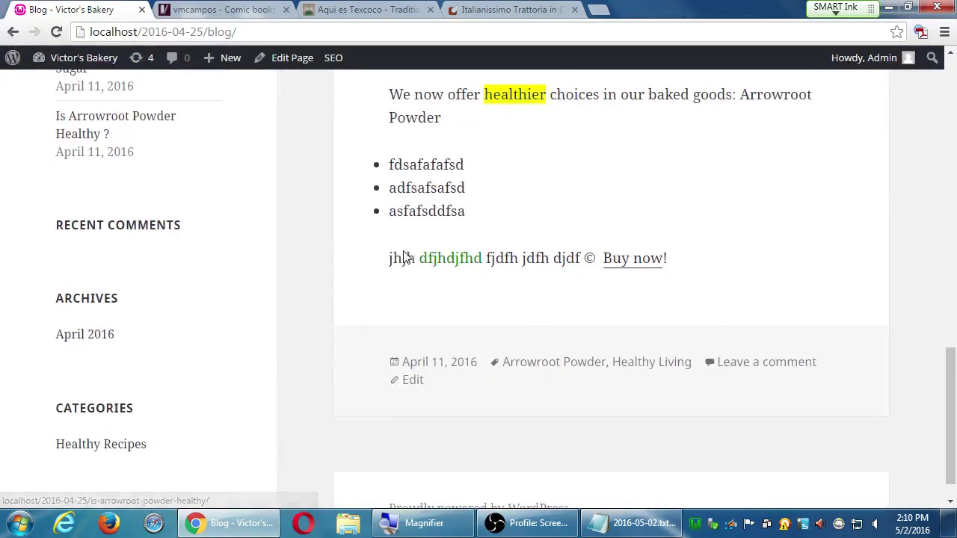
{"action": "scroll", "coordinate": [403, 259], "scroll_direction": "up", "scroll_amount": 3}
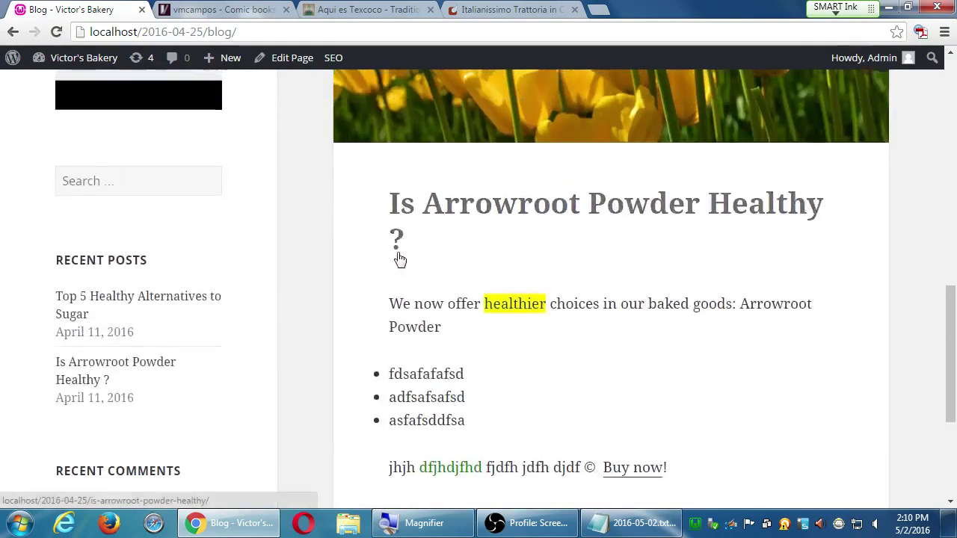
{"action": "scroll", "coordinate": [401, 259], "scroll_direction": "up", "scroll_amount": 7}
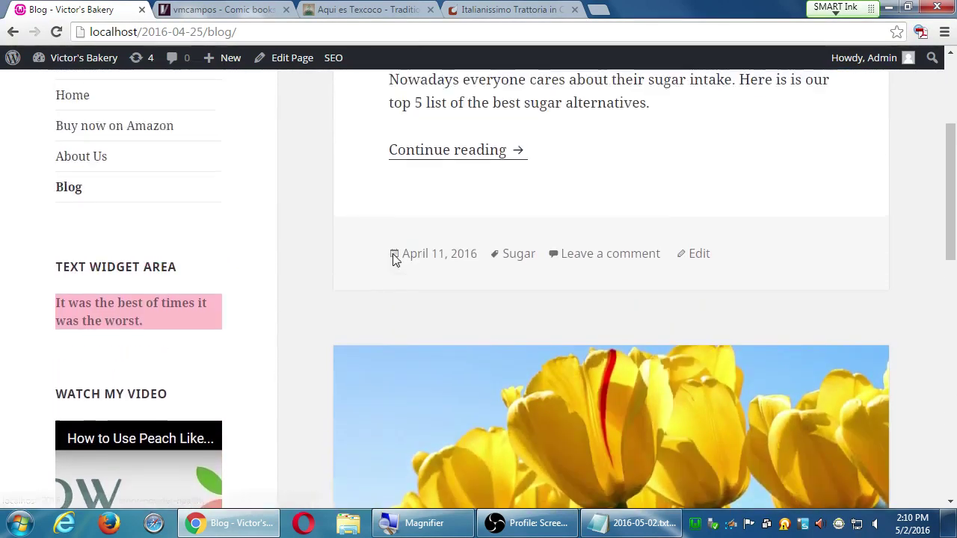
{"action": "scroll", "coordinate": [395, 258], "scroll_direction": "up", "scroll_amount": 3}
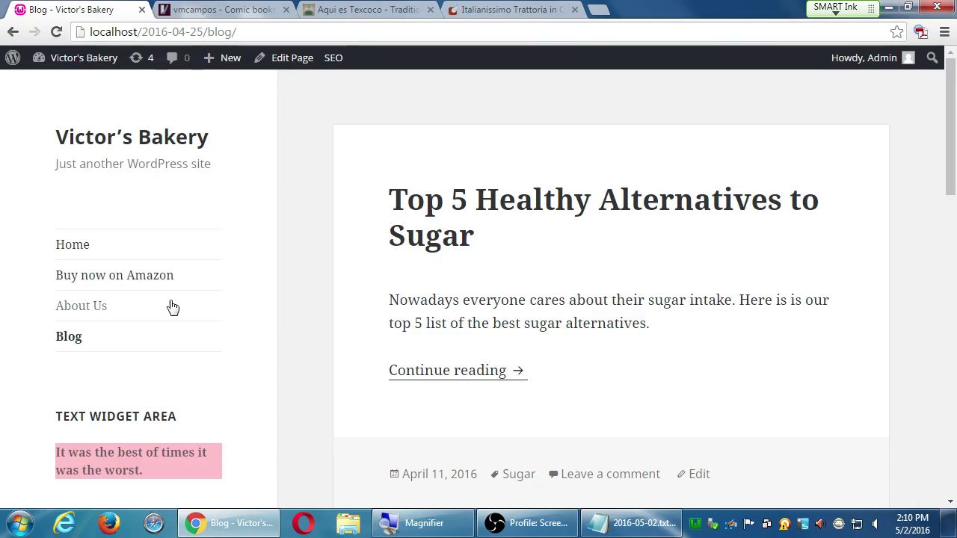
Return to the dashboard and open the Reading settings to check the front page and posts page assignments.
{"action": "mouse_move", "coordinate": [75, 57]}
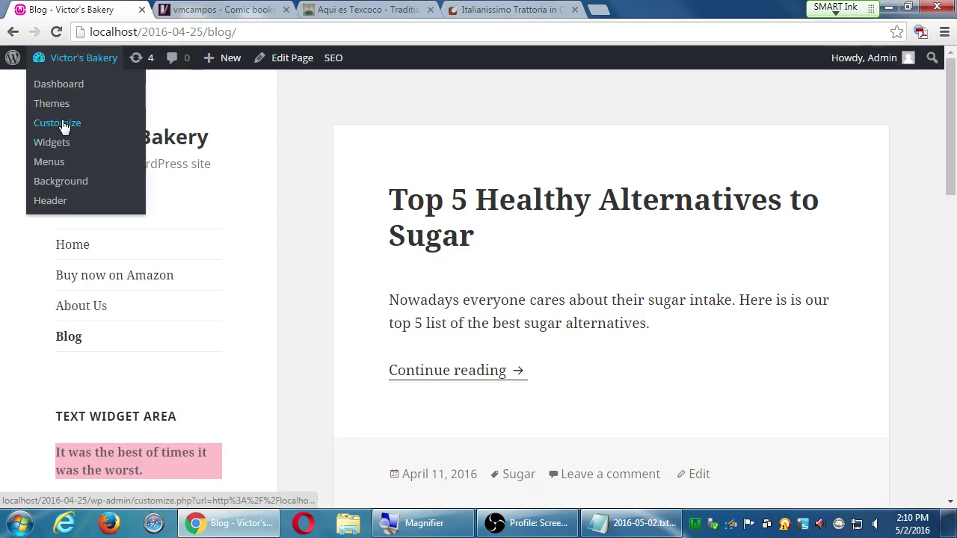
{"action": "left_click", "coordinate": [69, 84]}
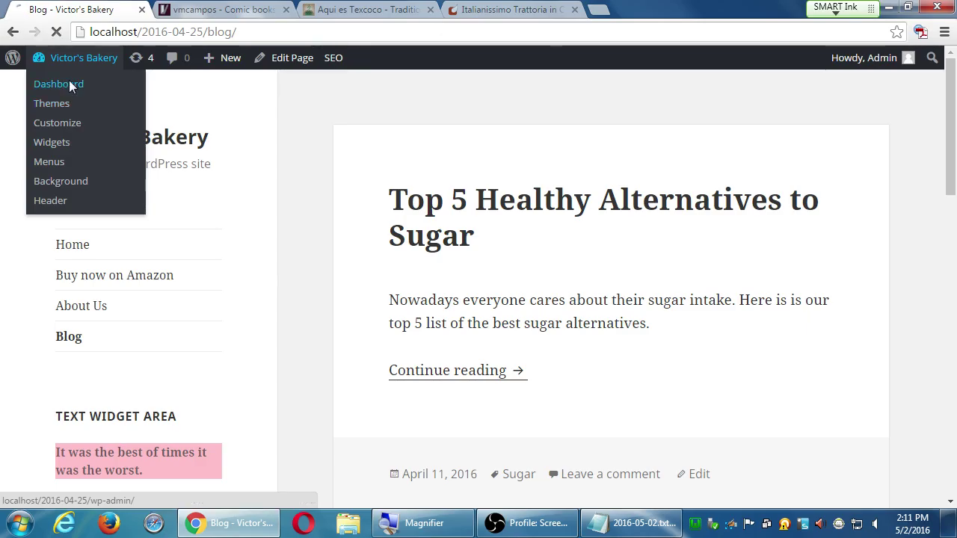
{"action": "scroll", "coordinate": [71, 359], "scroll_direction": "down", "scroll_amount": 1}
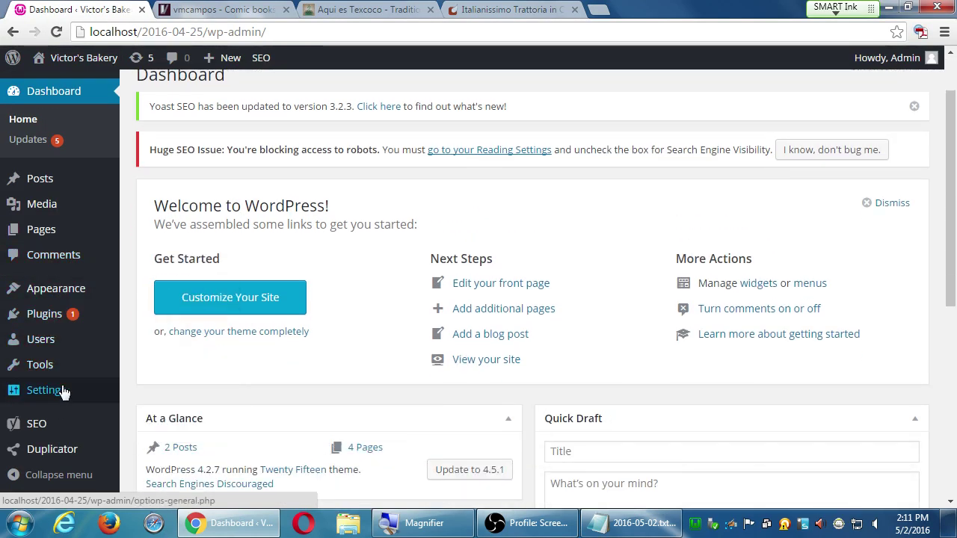
{"action": "mouse_move", "coordinate": [63, 393]}
{"action": "left_click", "coordinate": [147, 400]}
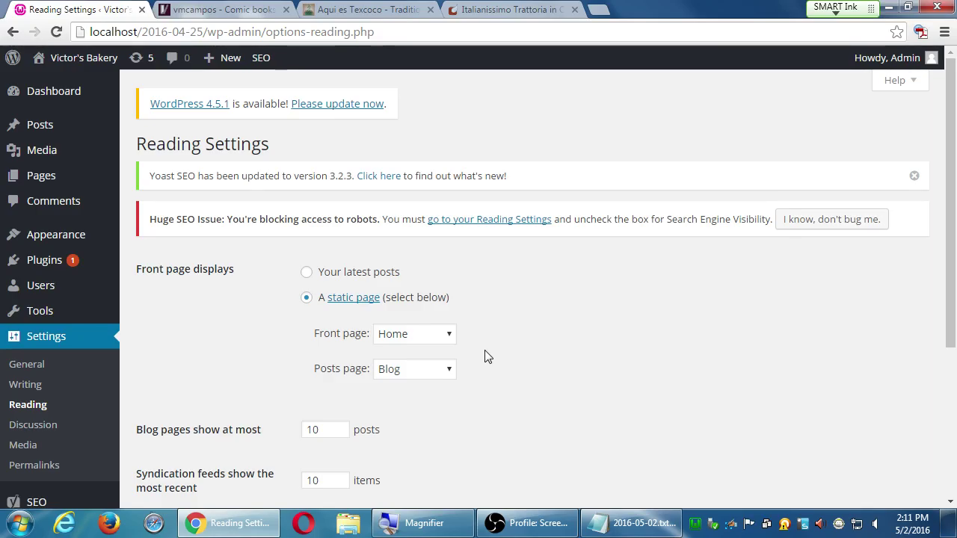
Visit the site's Blog page, search its source code for "recipe", go through the matches and close the source.
{"action": "left_click", "coordinate": [80, 66]}
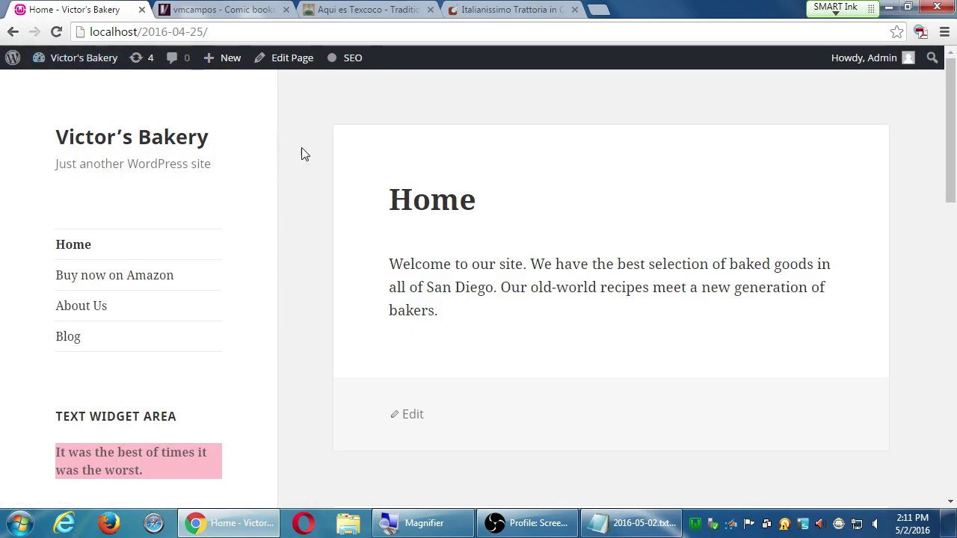
{"action": "left_click", "coordinate": [78, 340]}
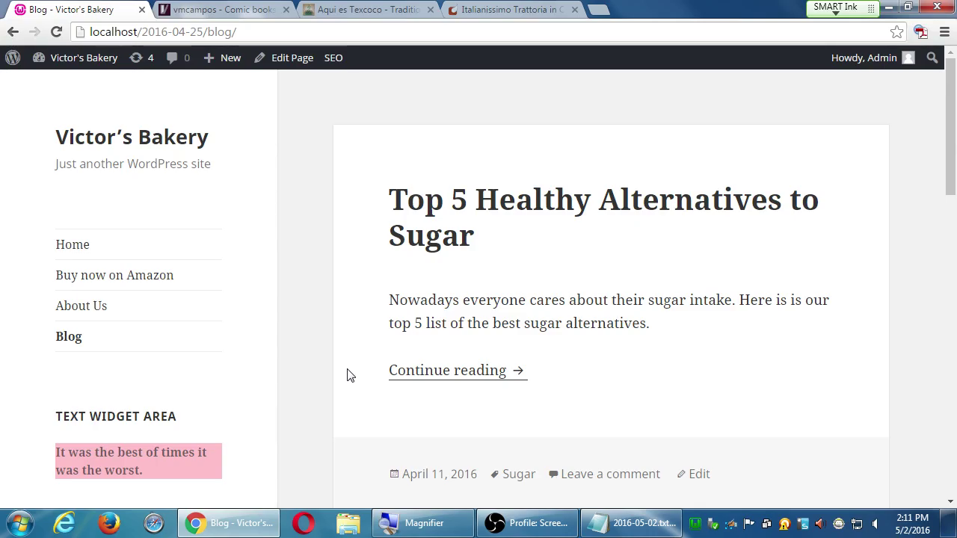
{"action": "key", "text": "ctrl+u"}
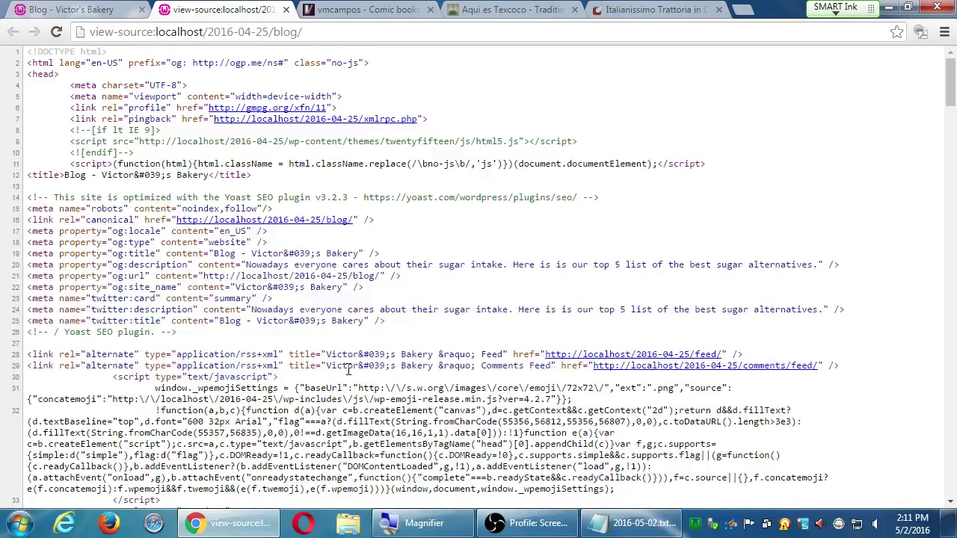
{"action": "key", "text": "ctrl+f"}
{"action": "type", "text": "recipe"}
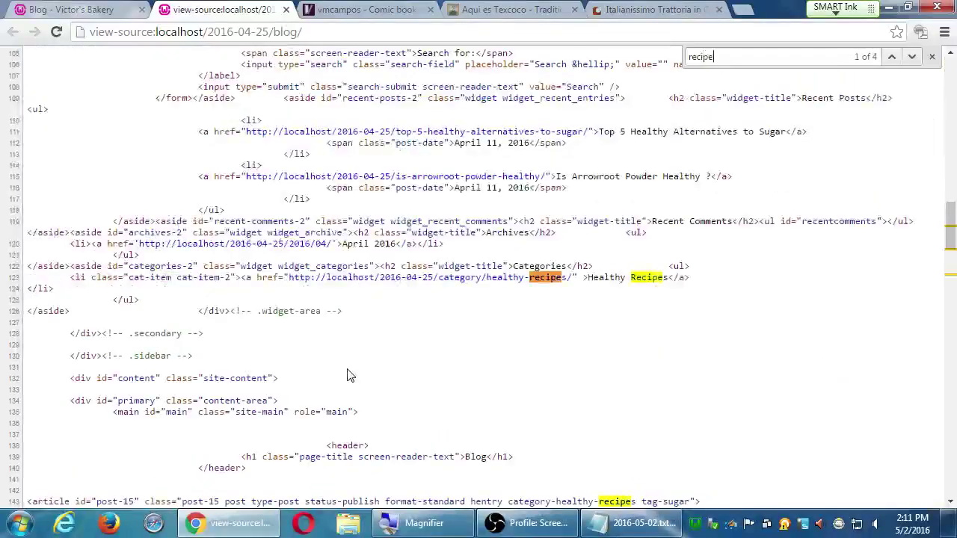
{"action": "key", "text": "Return"}
{"action": "key", "text": "Return"}
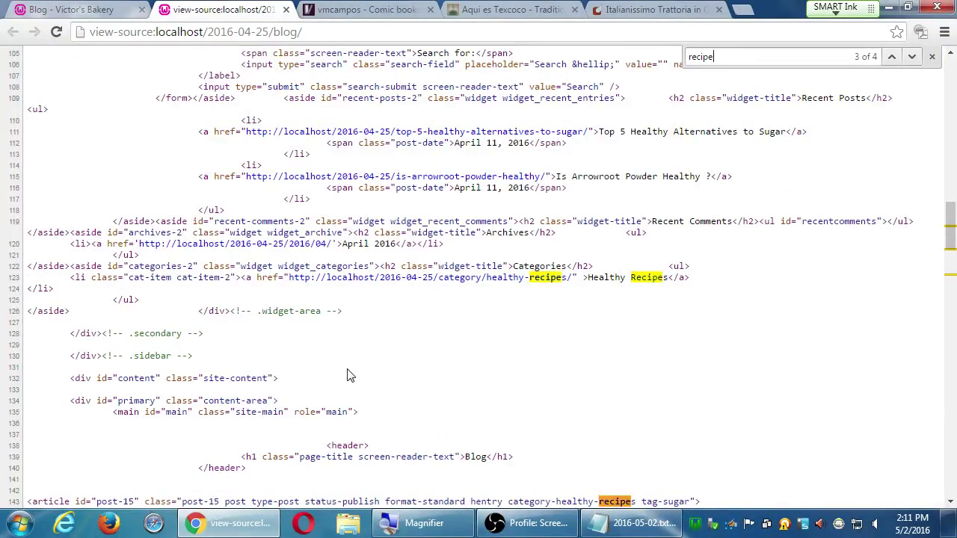
{"action": "key", "text": "Return"}
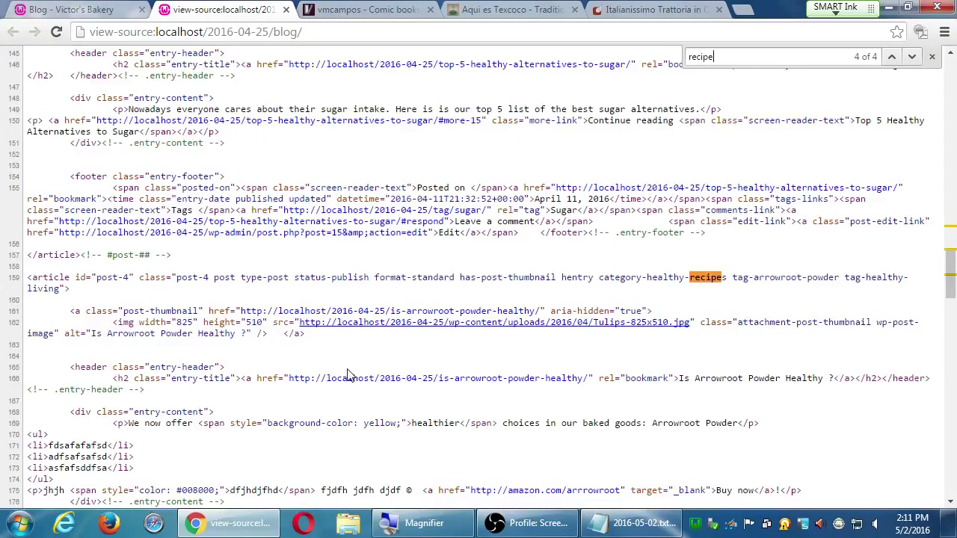
{"action": "key", "text": "Return"}
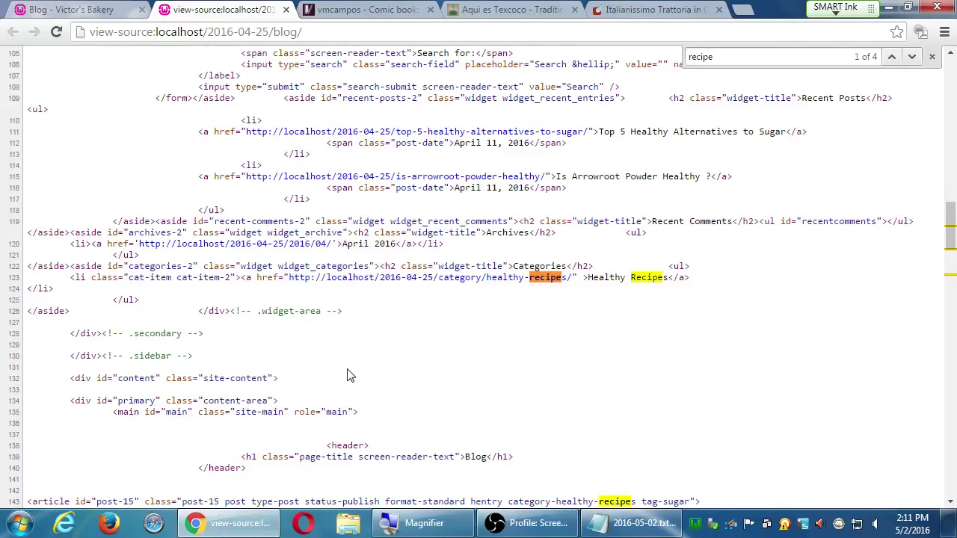
{"action": "key", "text": "ctrl+w"}
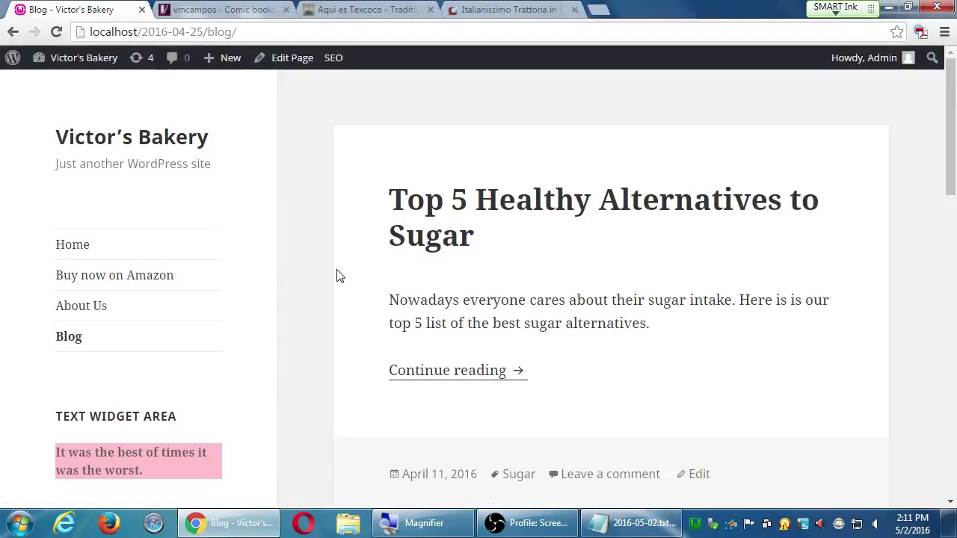
Review the Blog page's posts again and open the Home page to inspect its address and heading.
{"action": "scroll", "coordinate": [335, 273], "scroll_direction": "down", "scroll_amount": 4}
{"action": "scroll", "coordinate": [337, 274], "scroll_direction": "down", "scroll_amount": 9}
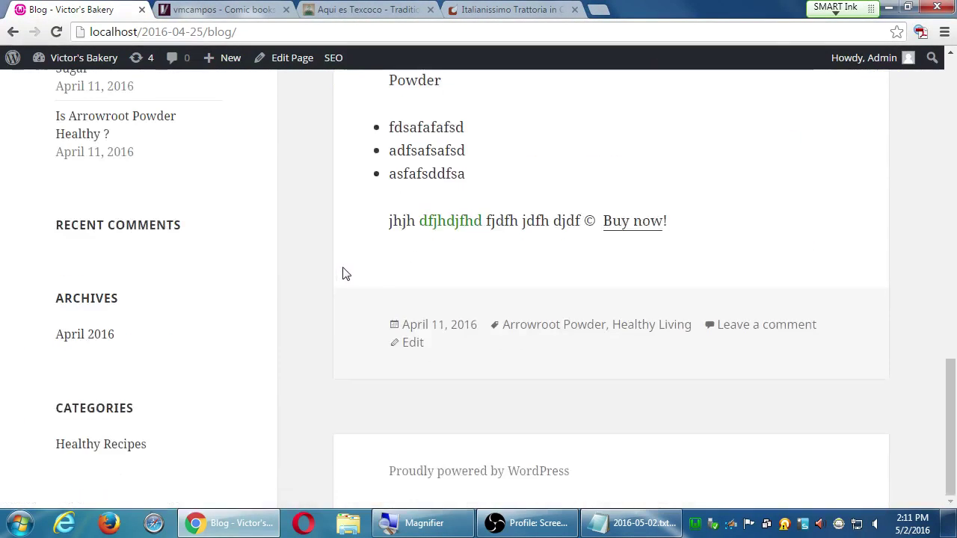
{"action": "scroll", "coordinate": [344, 273], "scroll_direction": "up", "scroll_amount": 3}
{"action": "scroll", "coordinate": [343, 274], "scroll_direction": "up", "scroll_amount": 15}
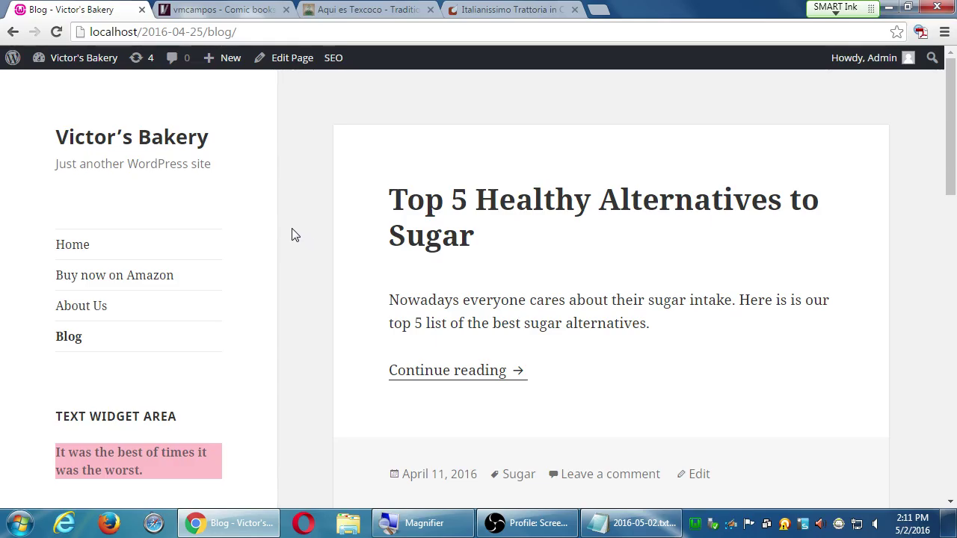
{"action": "left_click", "coordinate": [77, 246]}
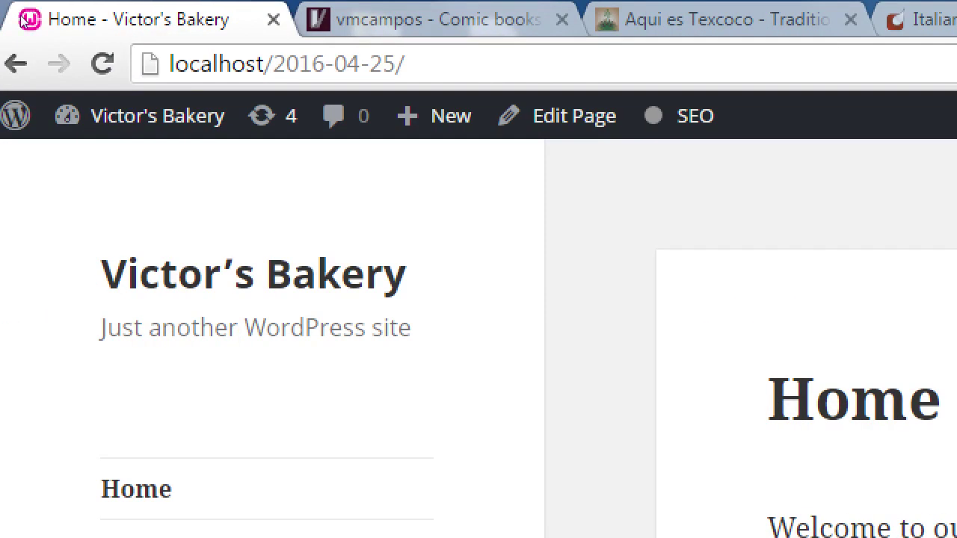
{"action": "left_click", "coordinate": [256, 39]}
{"action": "key", "text": "End"}
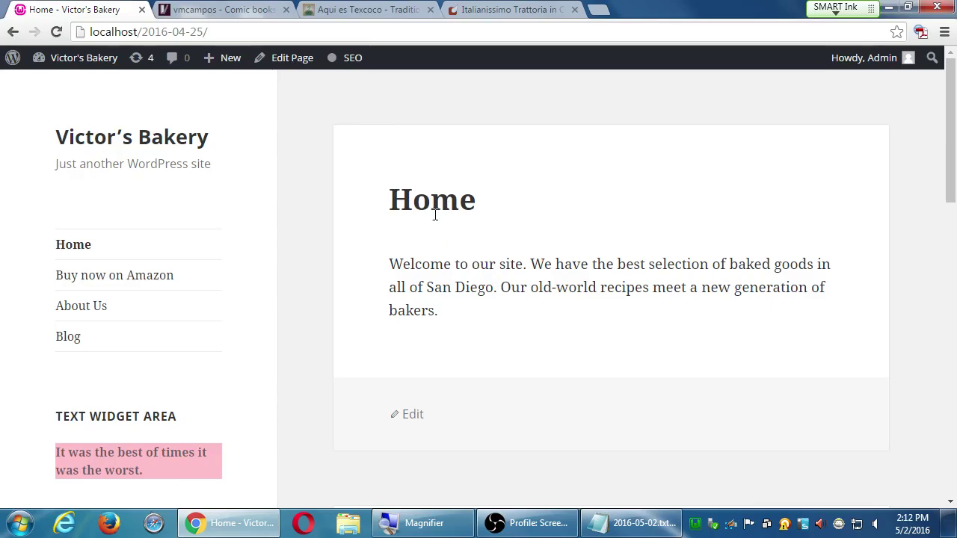
{"action": "left_click_drag", "start_coordinate": [435, 213], "coordinate": [478, 200]}
{"action": "left_click", "coordinate": [490, 204]}
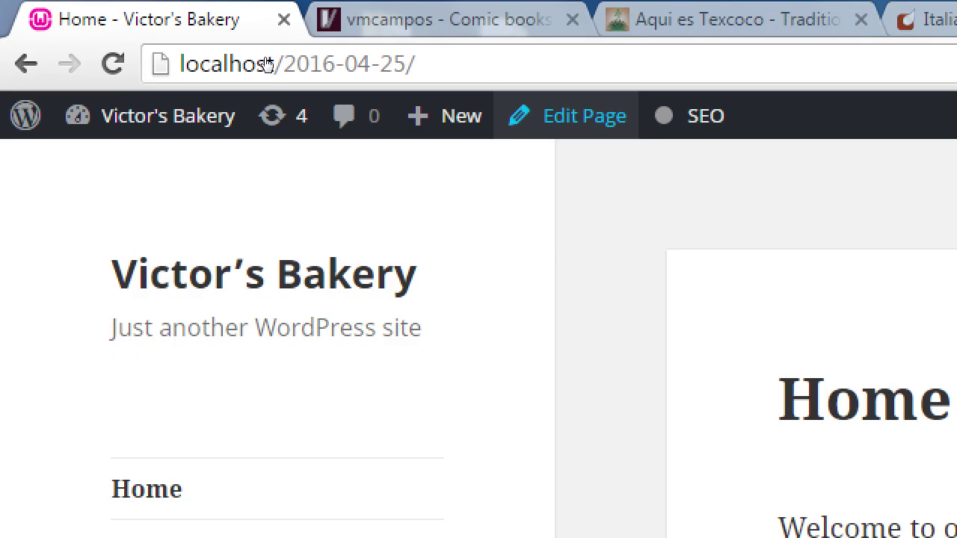
Change the Home page's title to "Your Favorite Neighborhood Bakery" and update the page.
{"action": "left_click", "coordinate": [533, 125]}
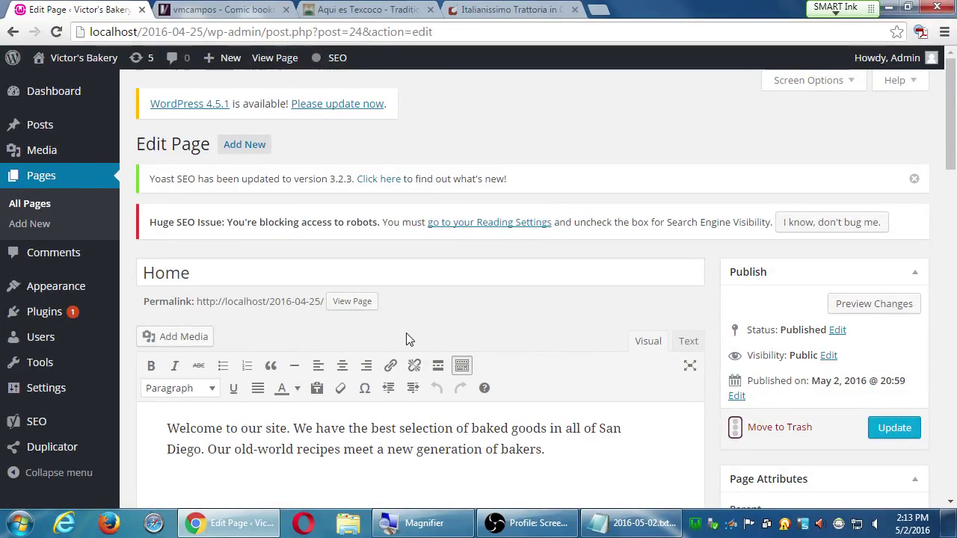
{"action": "scroll", "coordinate": [404, 340], "scroll_direction": "down", "scroll_amount": 4}
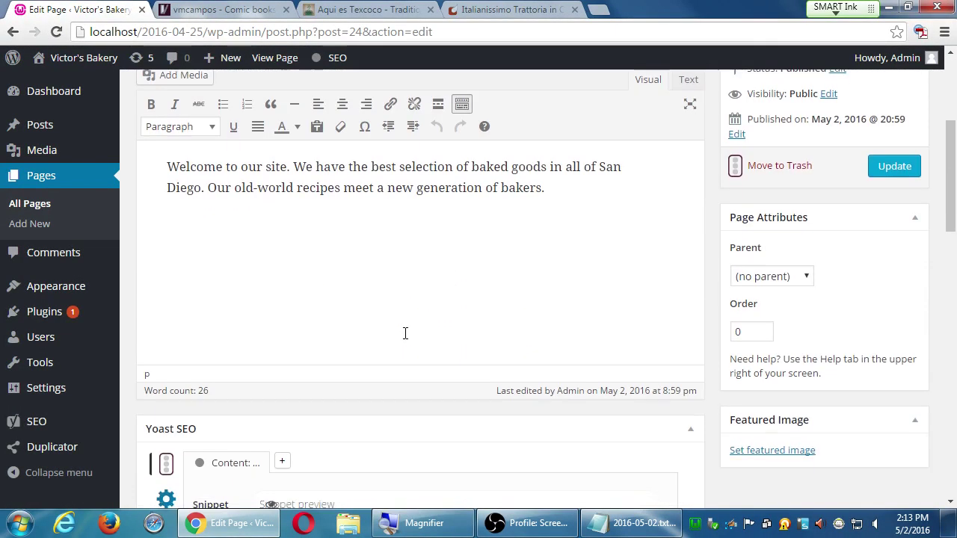
{"action": "scroll", "coordinate": [406, 333], "scroll_direction": "up", "scroll_amount": 2}
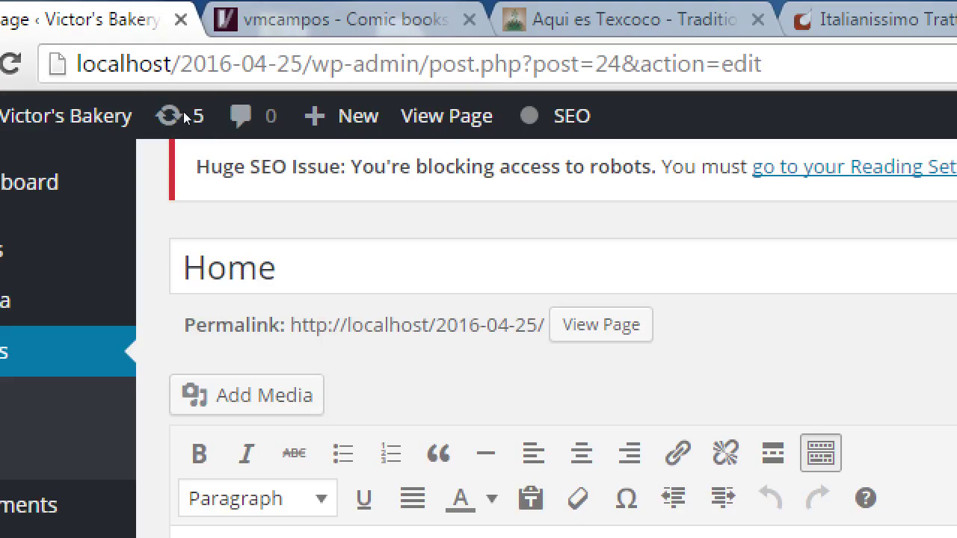
{"action": "key", "text": "Tab"}
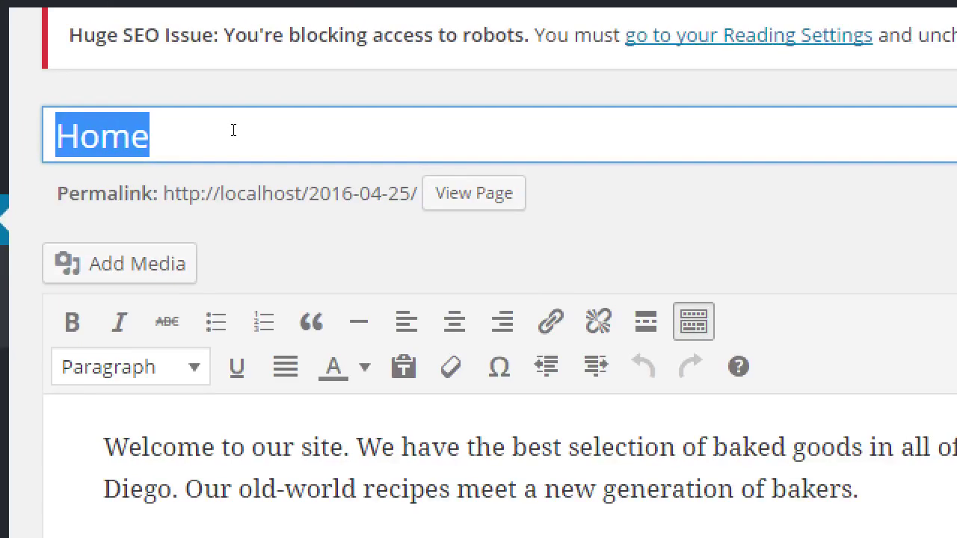
{"action": "type", "text": "Y"}
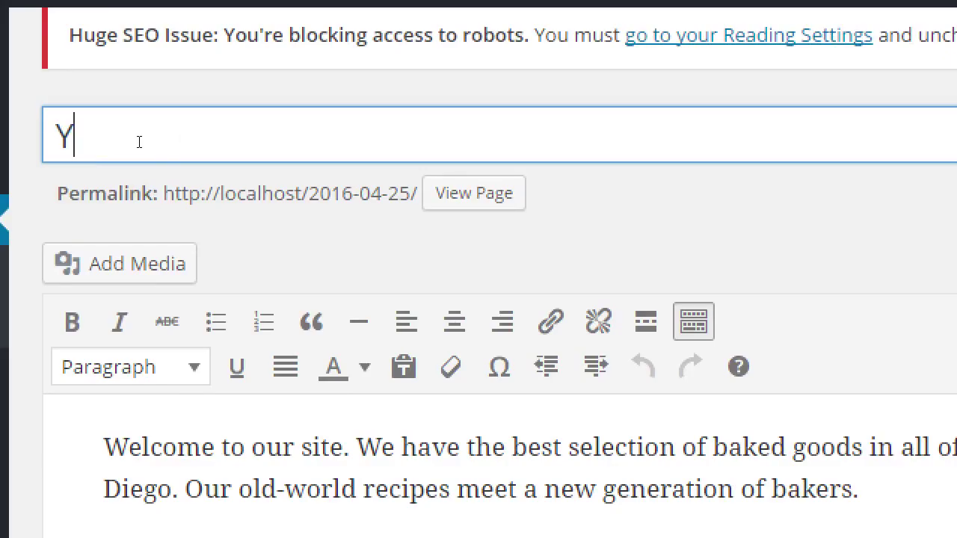
{"action": "type", "text": "our Favorite"}
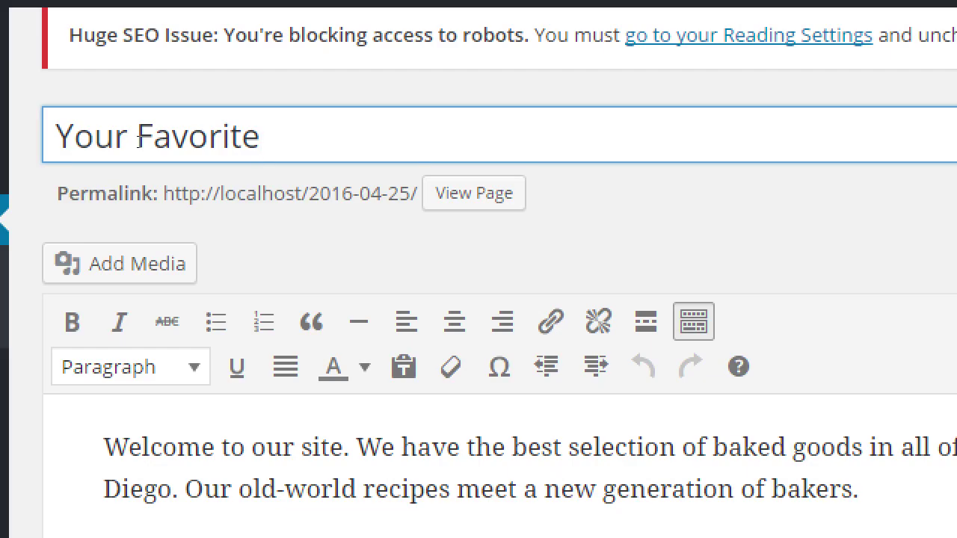
{"action": "type", "text": "Neigh"}
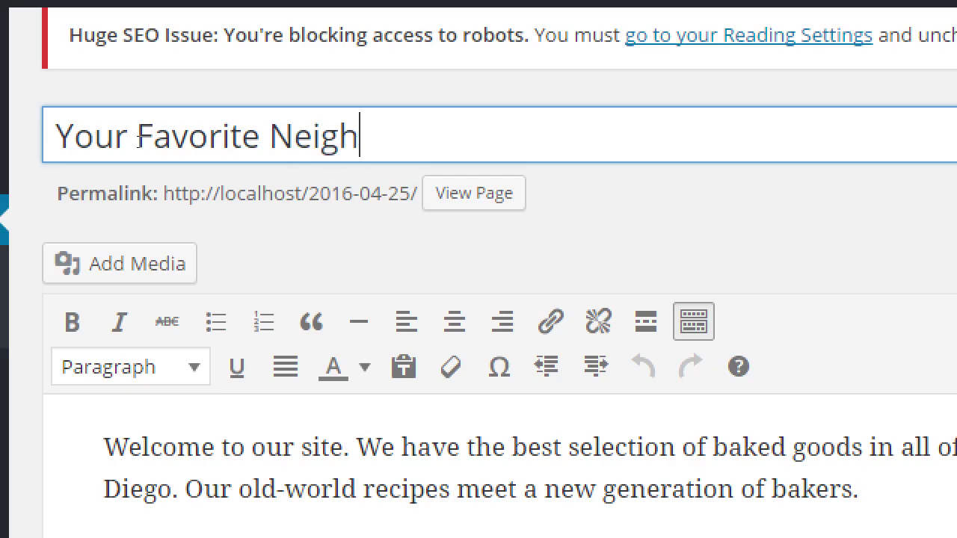
{"action": "type", "text": "bor"}
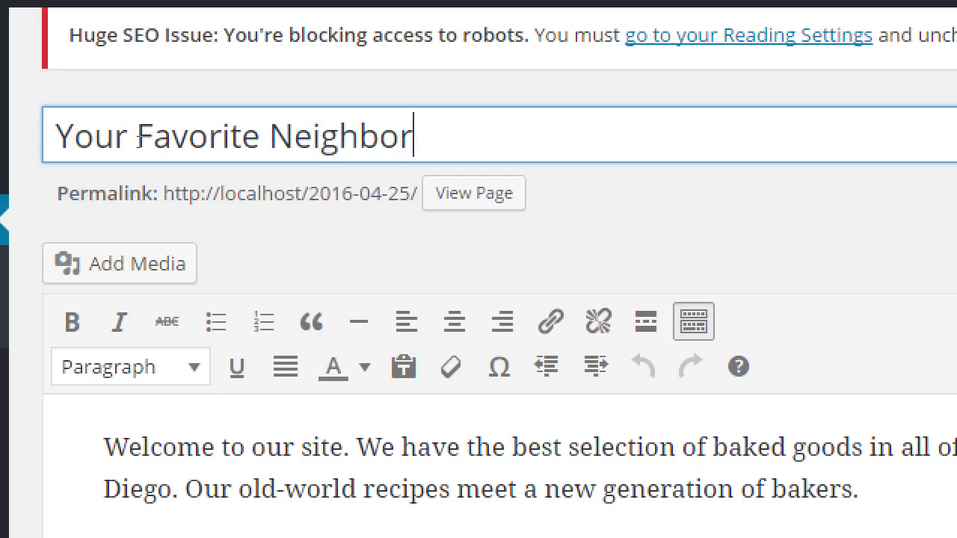
{"action": "type", "text": "hood "}
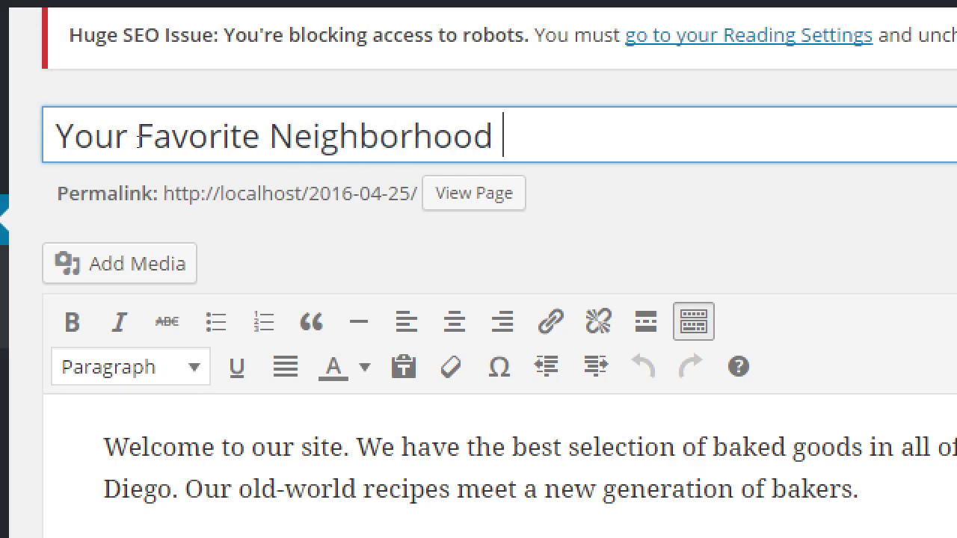
{"action": "type", "text": "Bakery"}
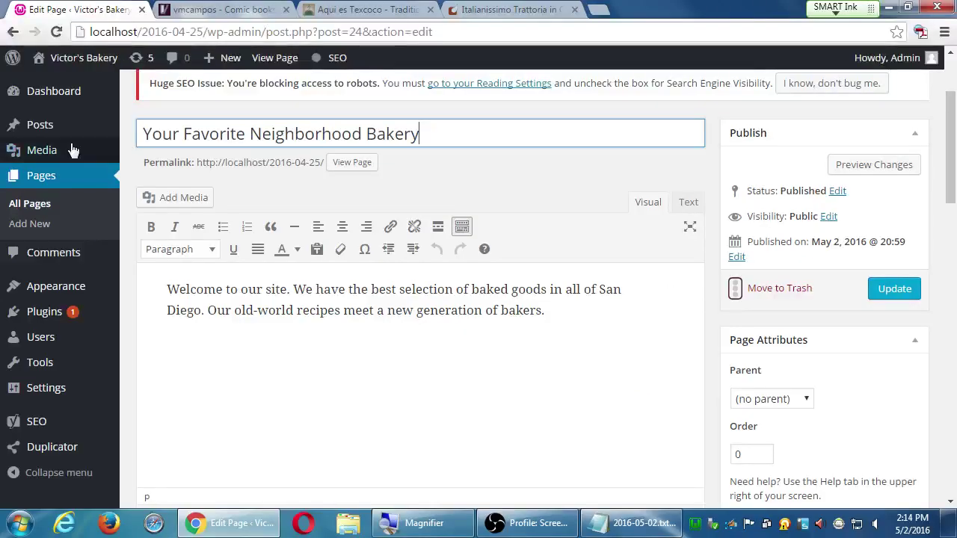
{"action": "left_click", "coordinate": [902, 293]}
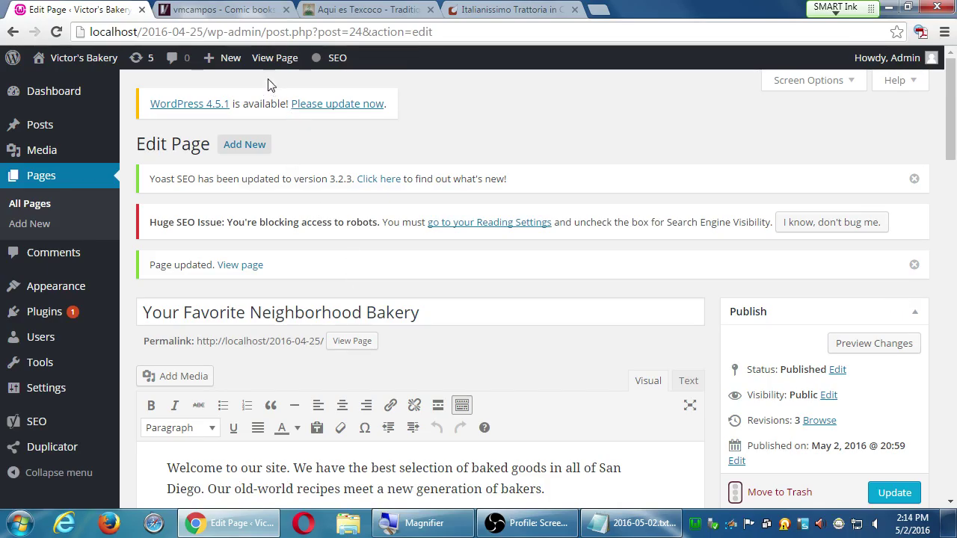
View the updated front page on the site and check its new heading and menu at a reduced zoom, then restore the default zoom.
{"action": "key", "text": "super+plus"}
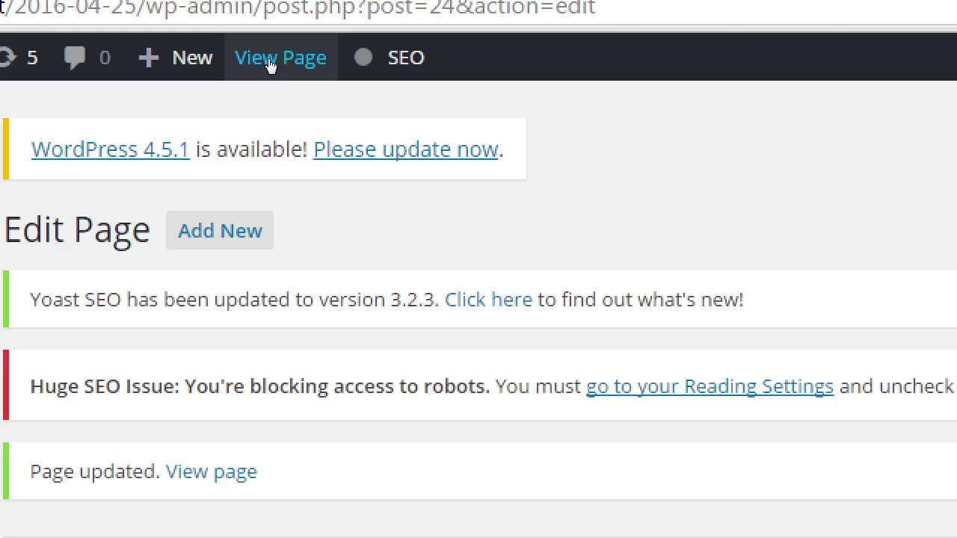
{"action": "key", "text": "super+minus"}
{"action": "left_click", "coordinate": [273, 60]}
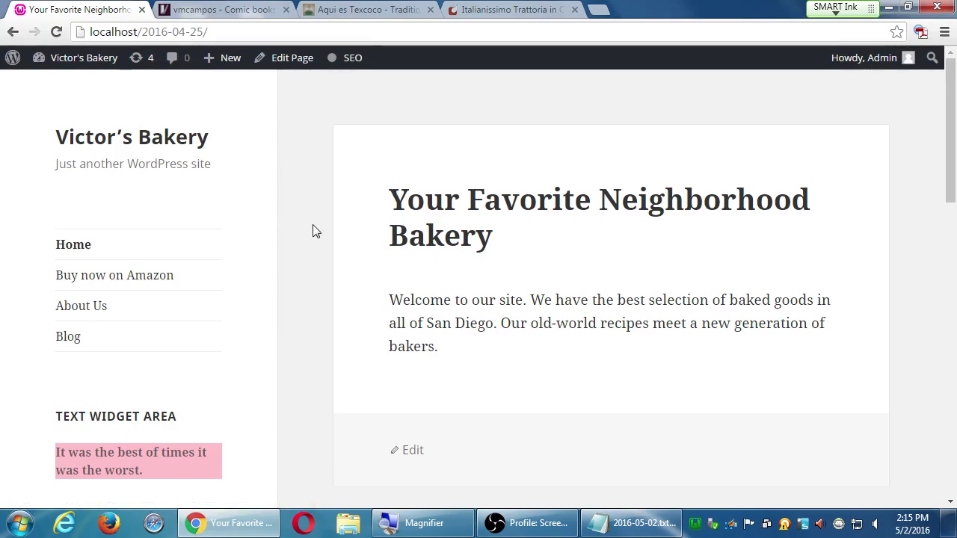
{"action": "key", "text": "ctrl+minus"}
{"action": "key", "text": "ctrl+minus"}
{"action": "key", "text": "ctrl+minus"}
{"action": "key", "text": "ctrl+minus"}
{"action": "key", "text": "ctrl+minus"}
{"action": "key", "text": "ctrl+minus"}
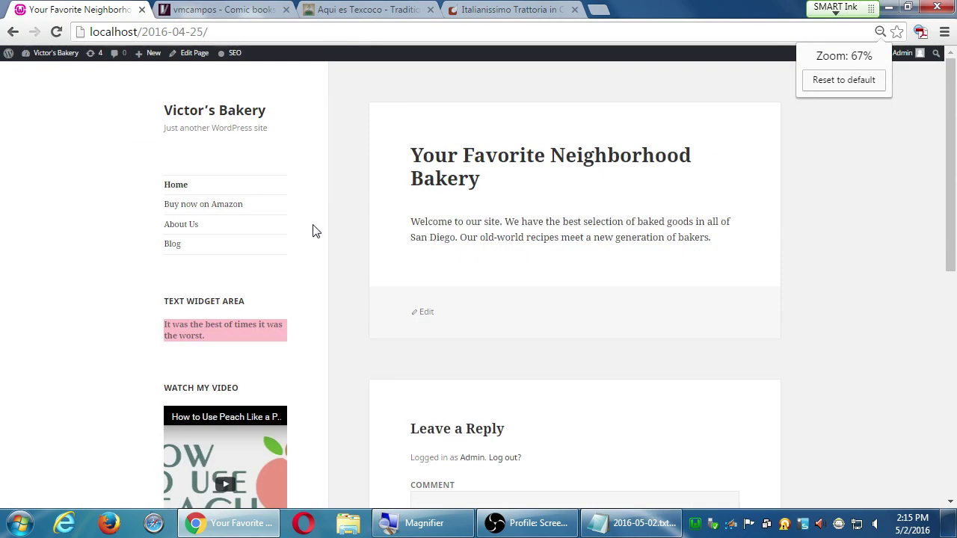
{"action": "key", "text": "ctrl+0"}
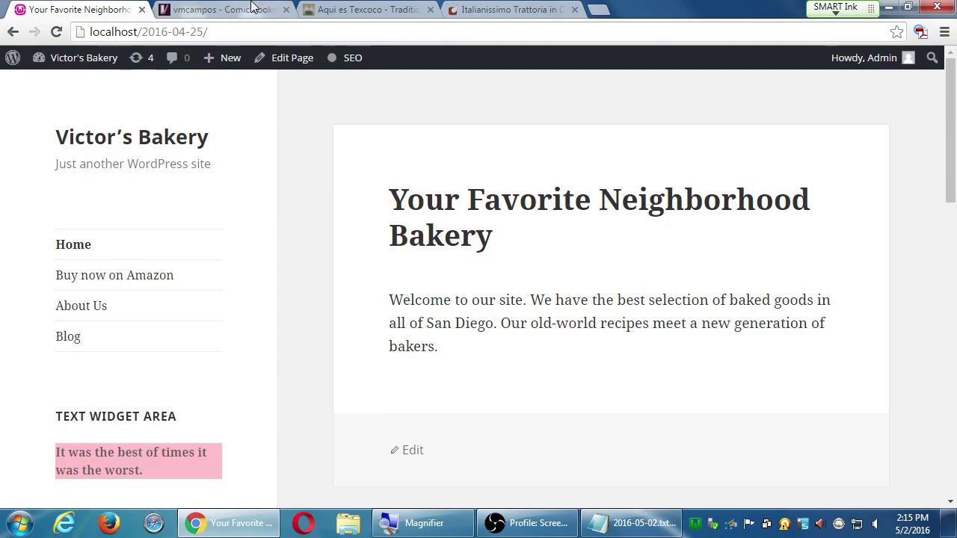
Compare the Aqui es Texcoco restaurant's home page with the bakery's front page, ending on the bakery site.
{"action": "left_click", "coordinate": [348, 9]}
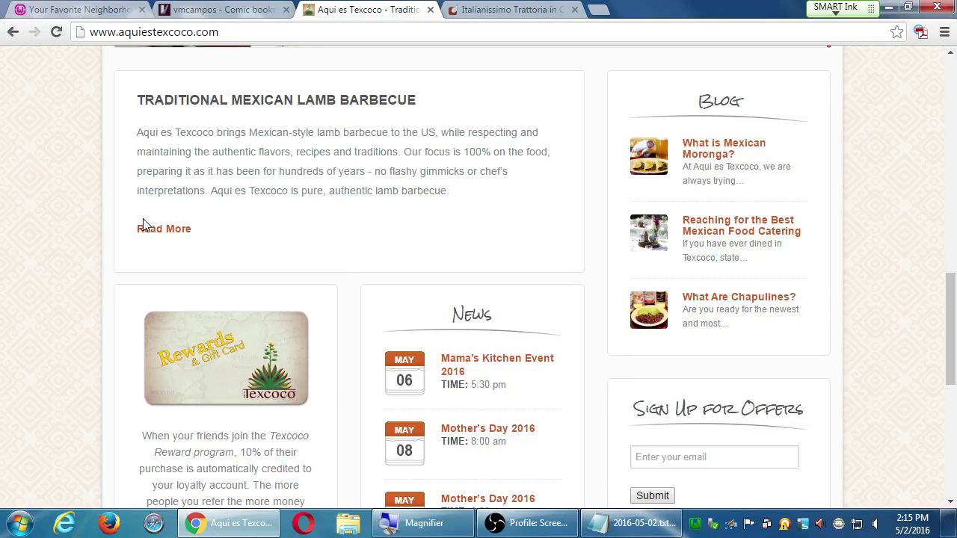
{"action": "left_click", "coordinate": [105, 7]}
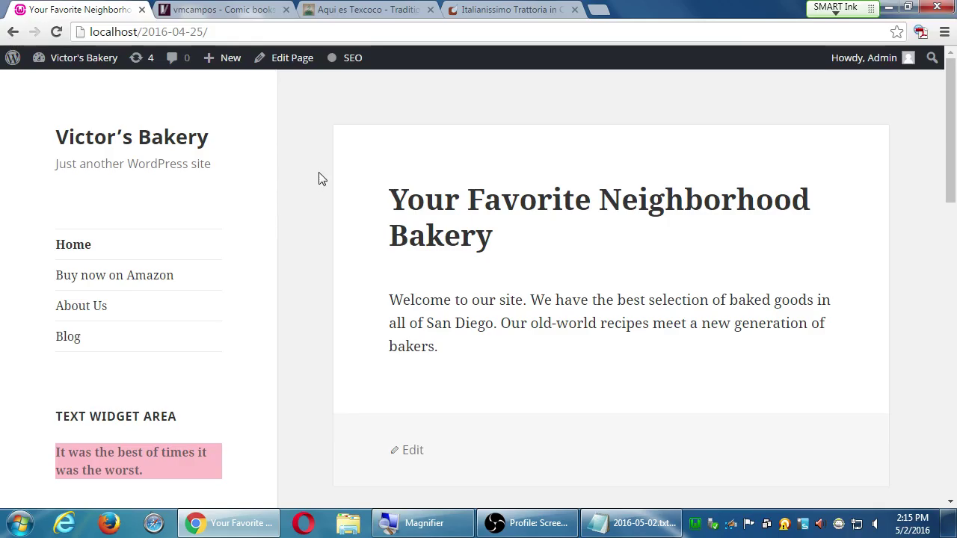
{"action": "scroll", "coordinate": [314, 177], "scroll_direction": "down", "scroll_amount": 1}
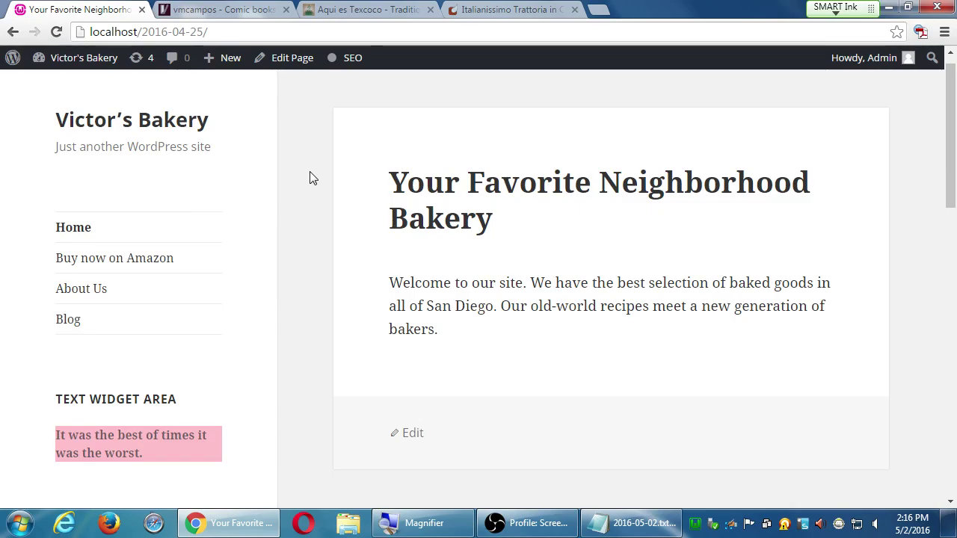
Close the three example websites: vmcampos, Aqui es Texcoco and Italianissimo Trattoria, keeping only the bakery site open.
{"action": "left_click", "coordinate": [285, 9]}
{"action": "left_click", "coordinate": [284, 9]}
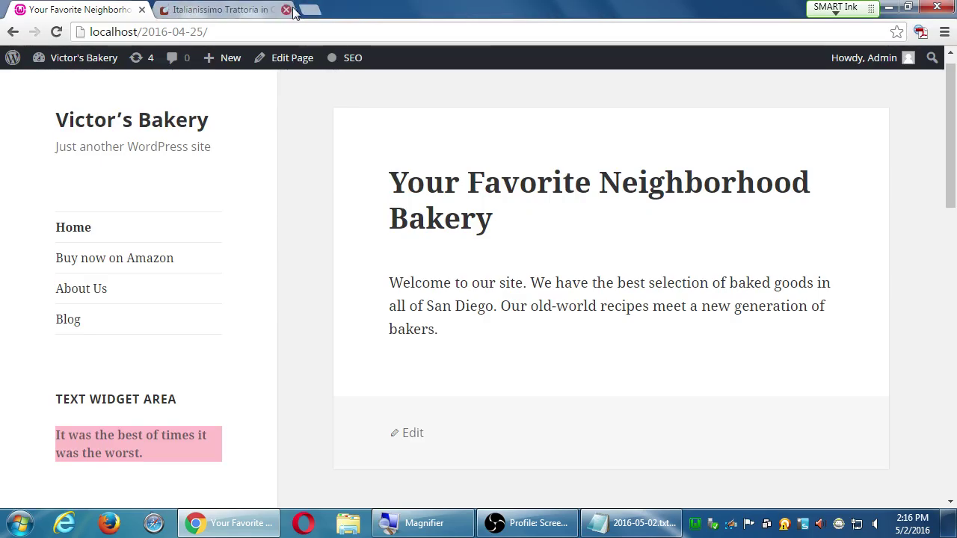
{"action": "left_click", "coordinate": [286, 10]}
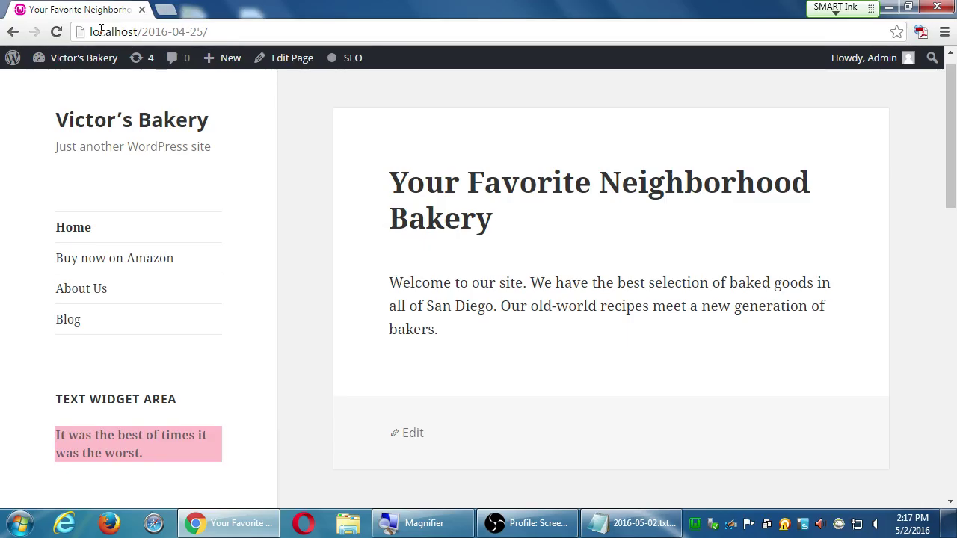
Go back to the bakery's dashboard and open the Reading settings to review the static front page and posts page selections.
{"action": "left_click", "coordinate": [73, 60]}
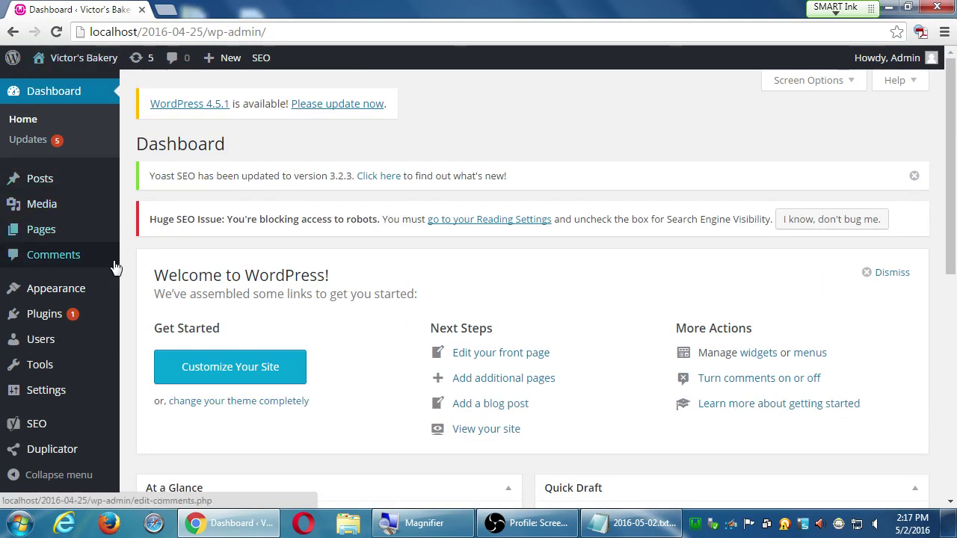
{"action": "mouse_move", "coordinate": [45, 392]}
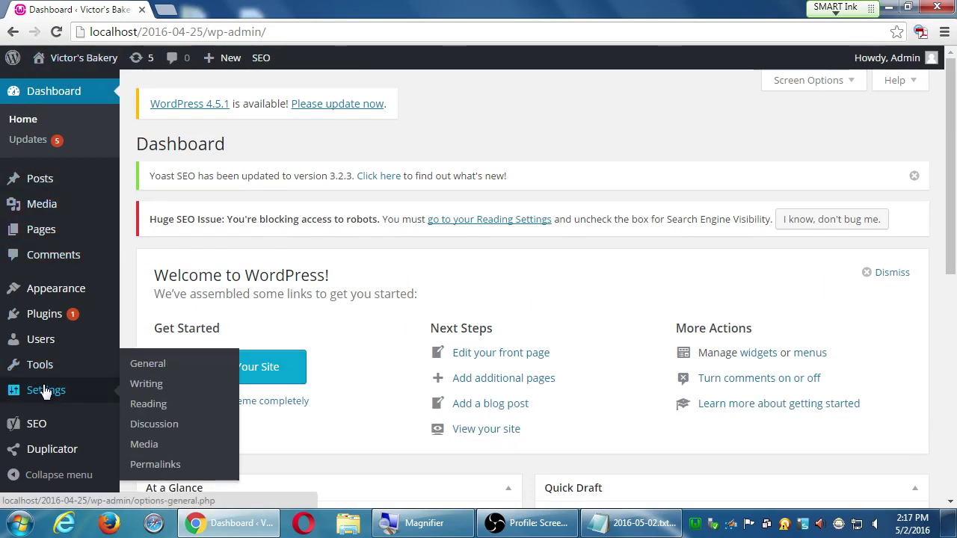
{"action": "left_click", "coordinate": [145, 404]}
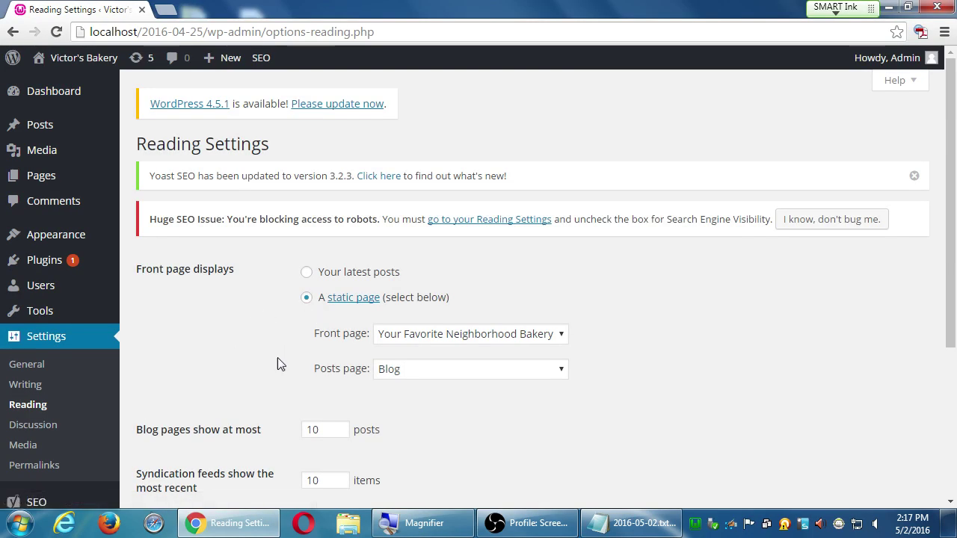